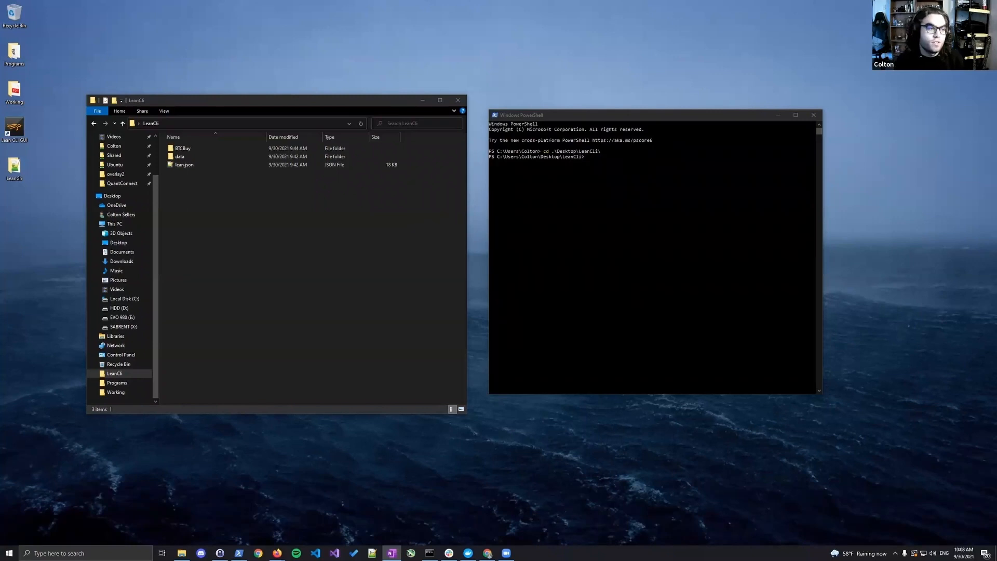
left_click(362, 253)
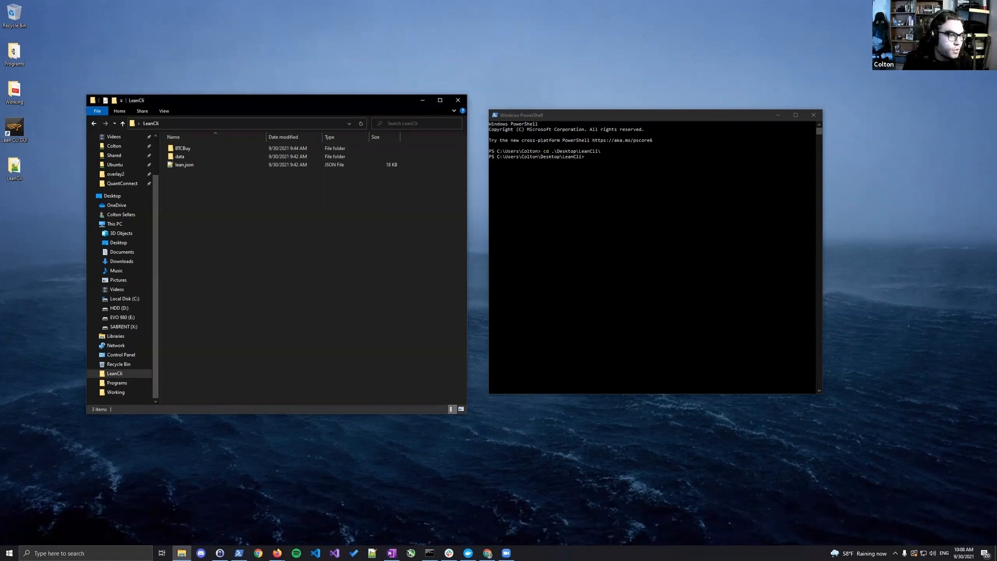
key("alt+Tab")
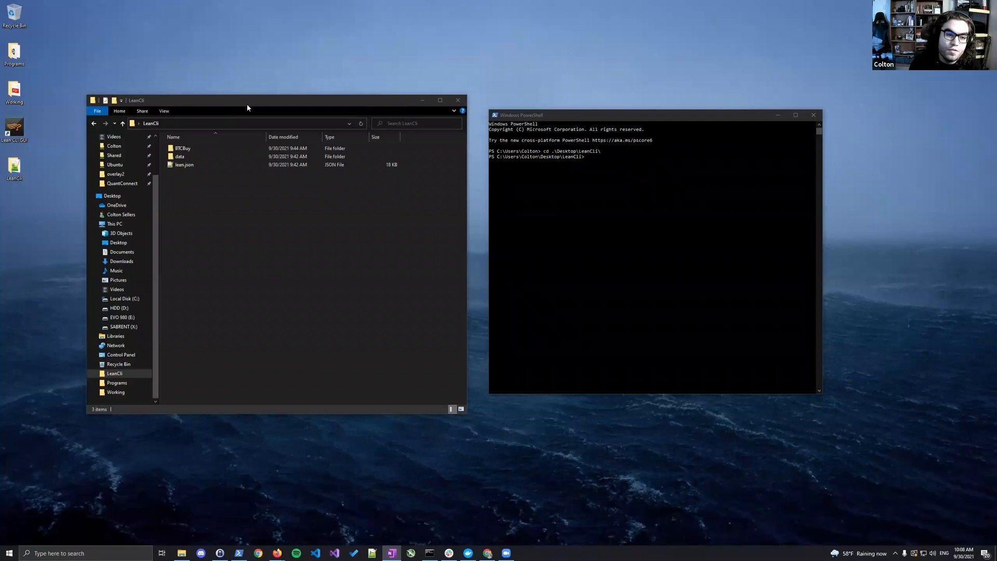
left_click_drag(248, 105, 252, 108)
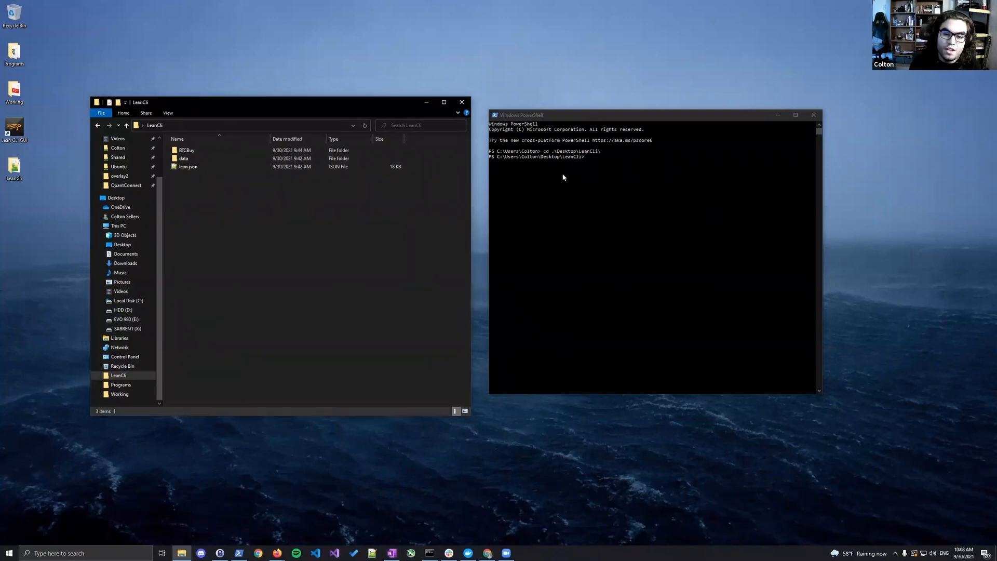
- Try to initialize Lean in the LeanCli folder with "lean init" and launch the local GUI with "lean gui start" in PowerShell
left_click(563, 177)
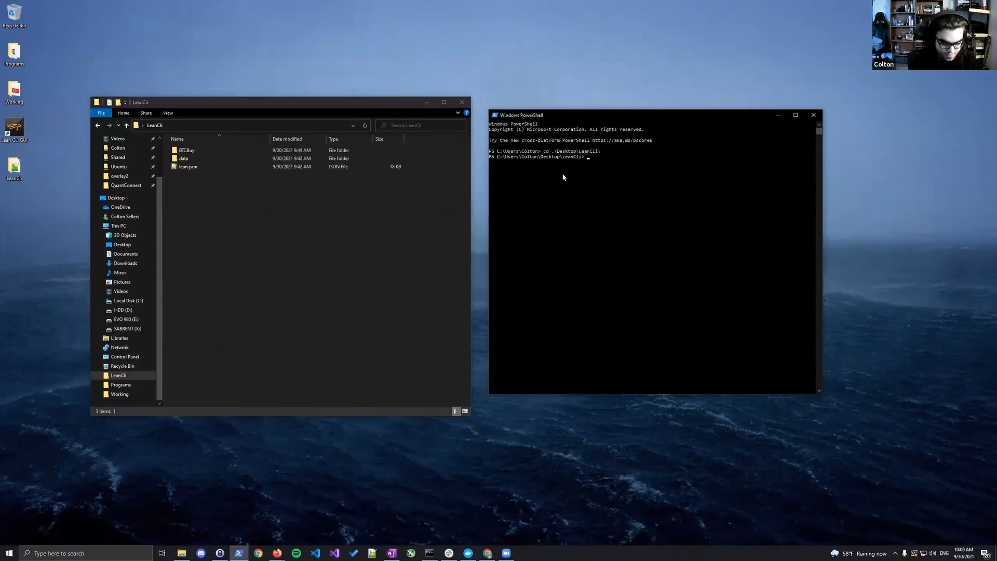
type("lean init")
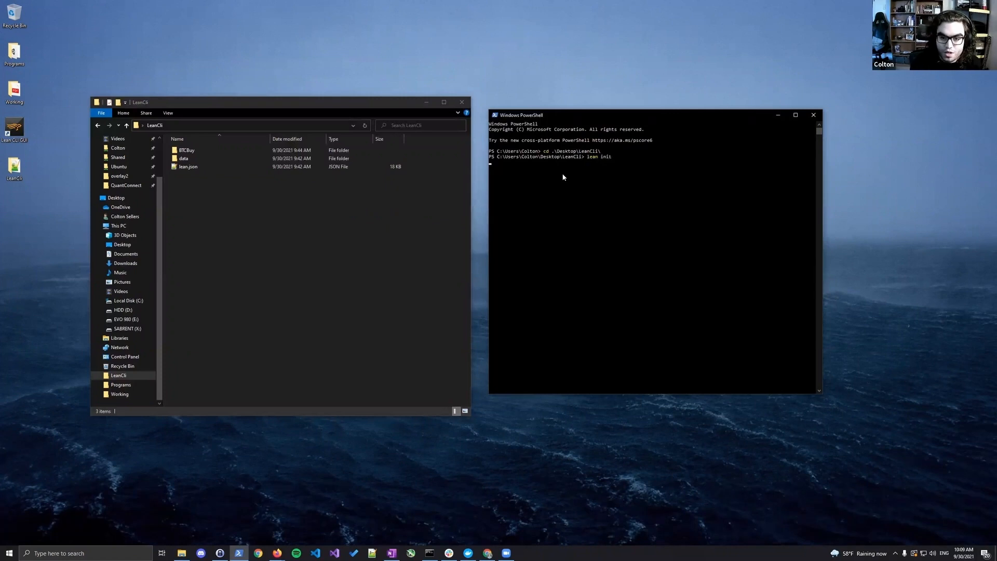
left_click_drag(501, 168, 698, 175)
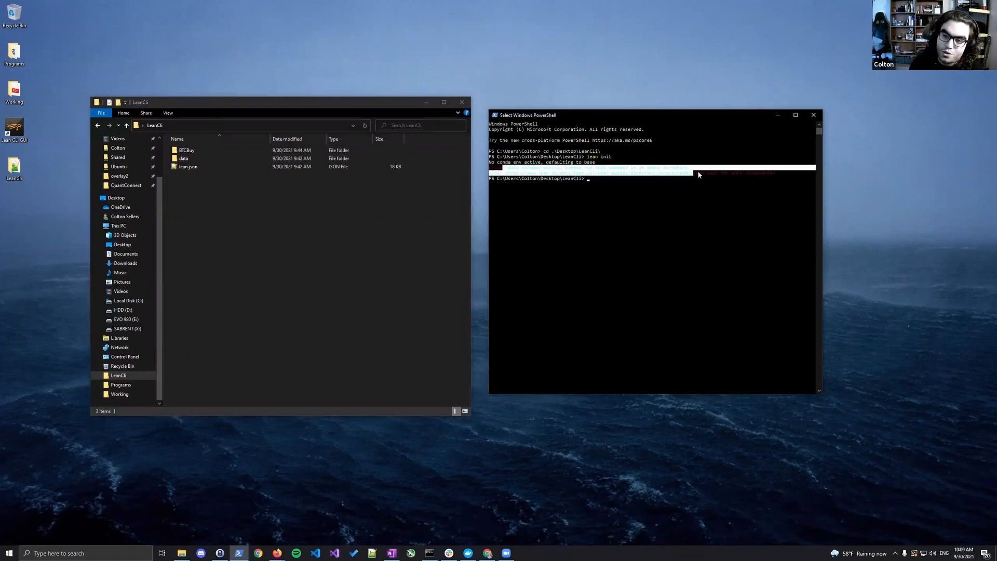
left_click(697, 173)
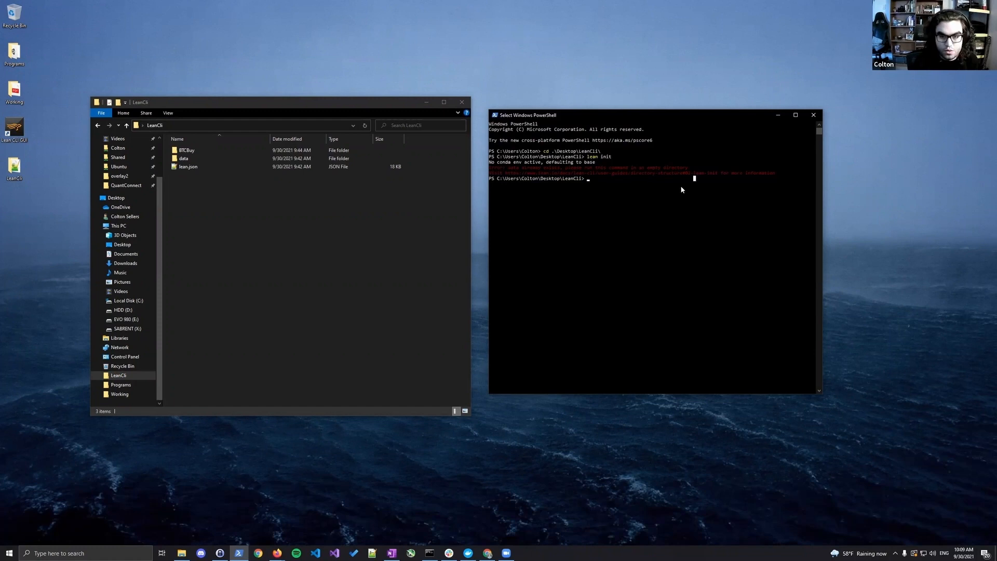
type("lean")
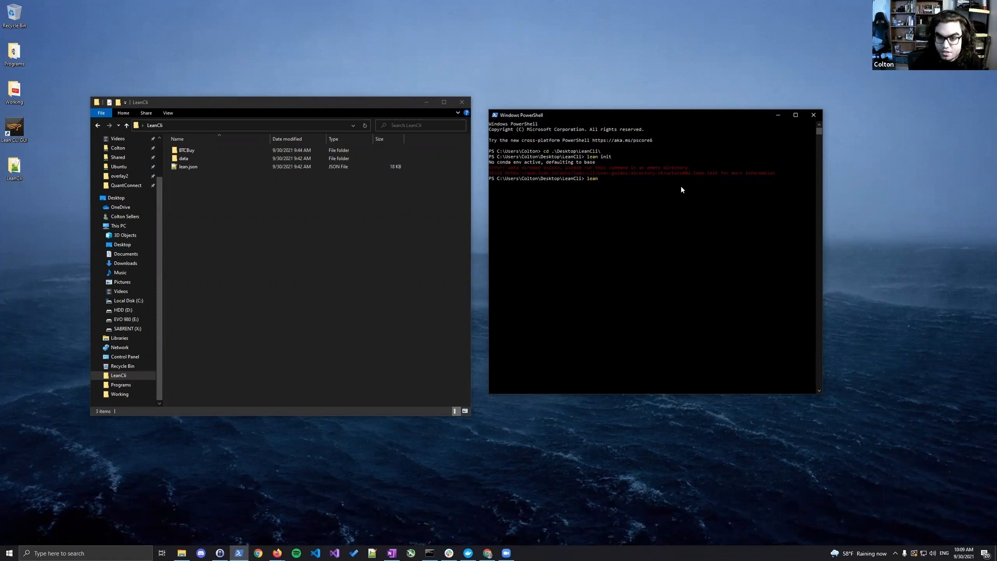
type("gui start")
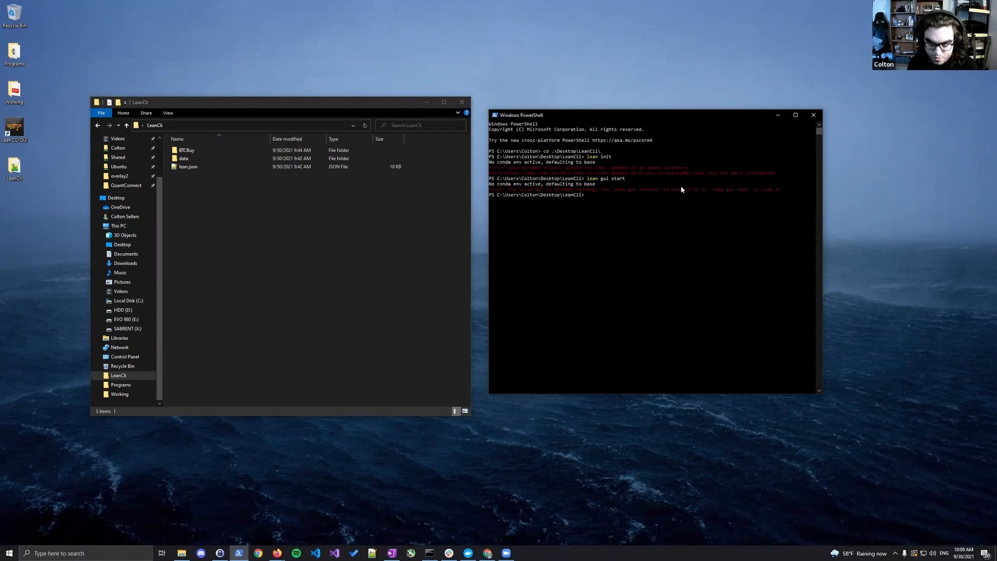
- Stop the running local GUI with "lean gui stop" and clear the console
type("lean gui stop")
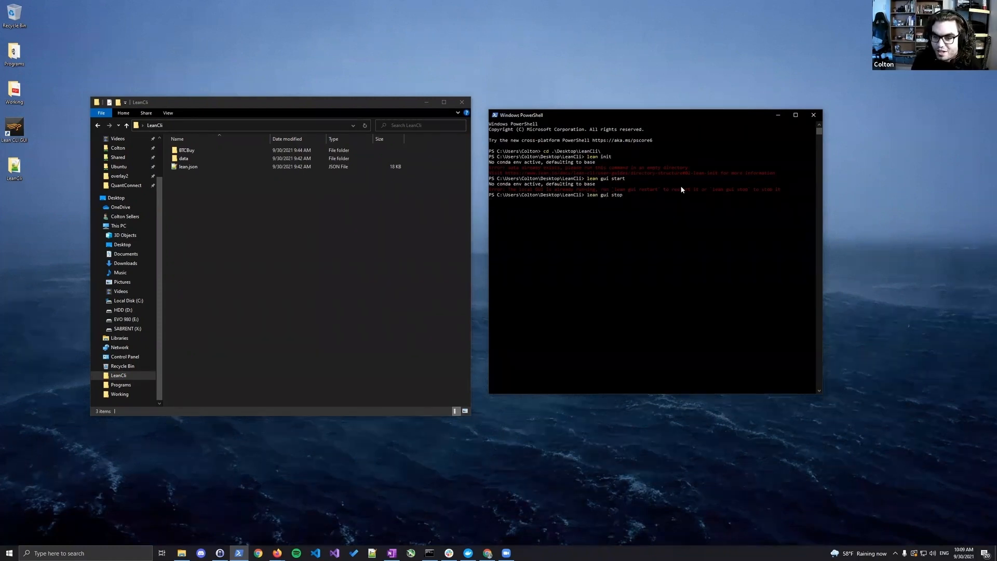
key("Return")
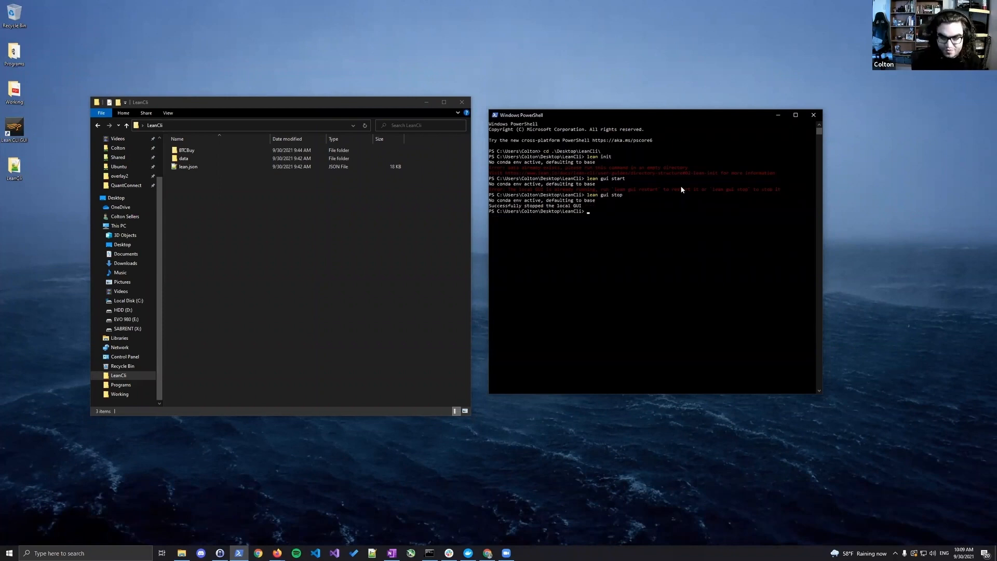
type("cle")
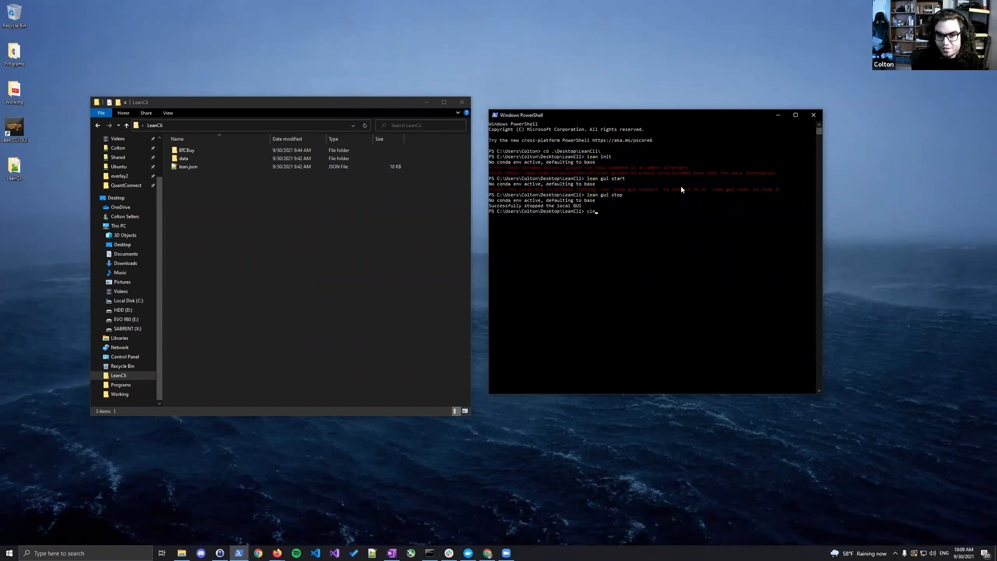
type("ar")
key("Return")
type("lean gui star")
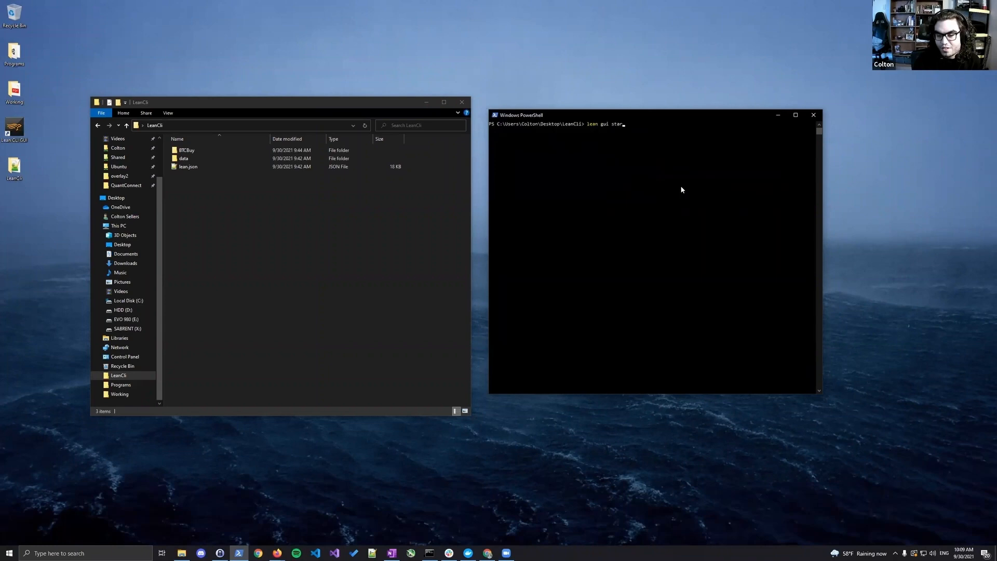
key("Return")
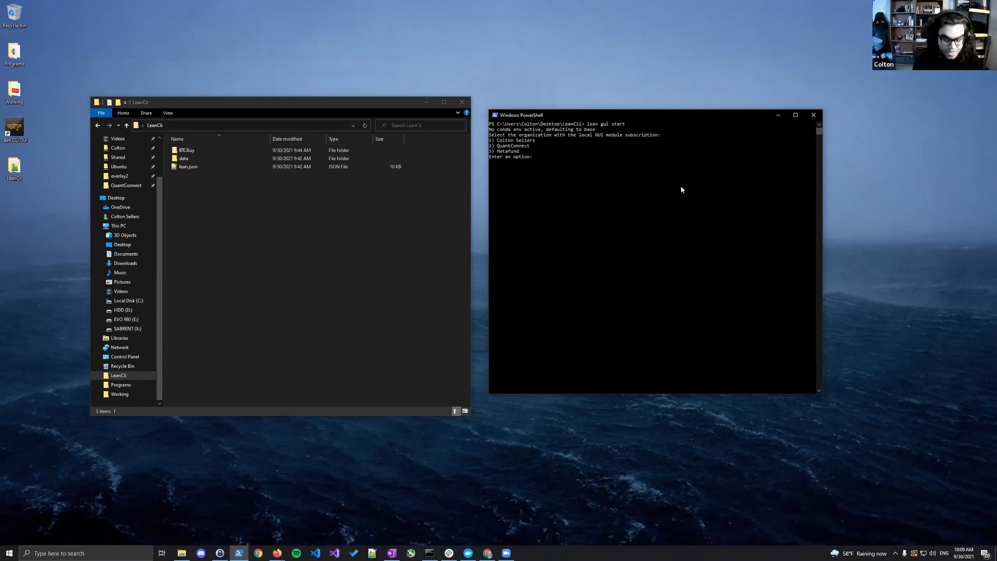
key("ctrl+c")
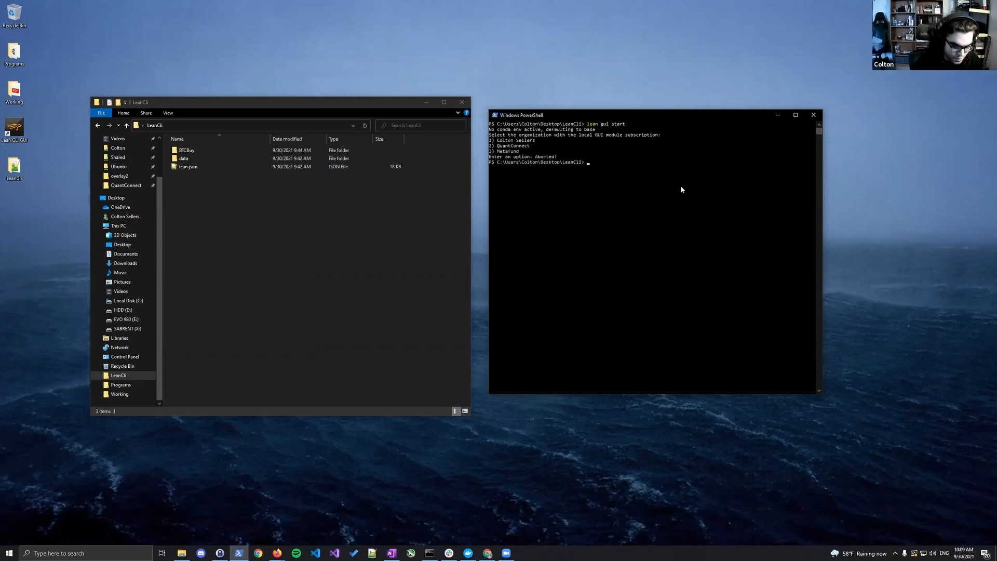
- Try to log in with "lean login", entering a user ID and aborting at the API token request
type("lean login")
key("Return")
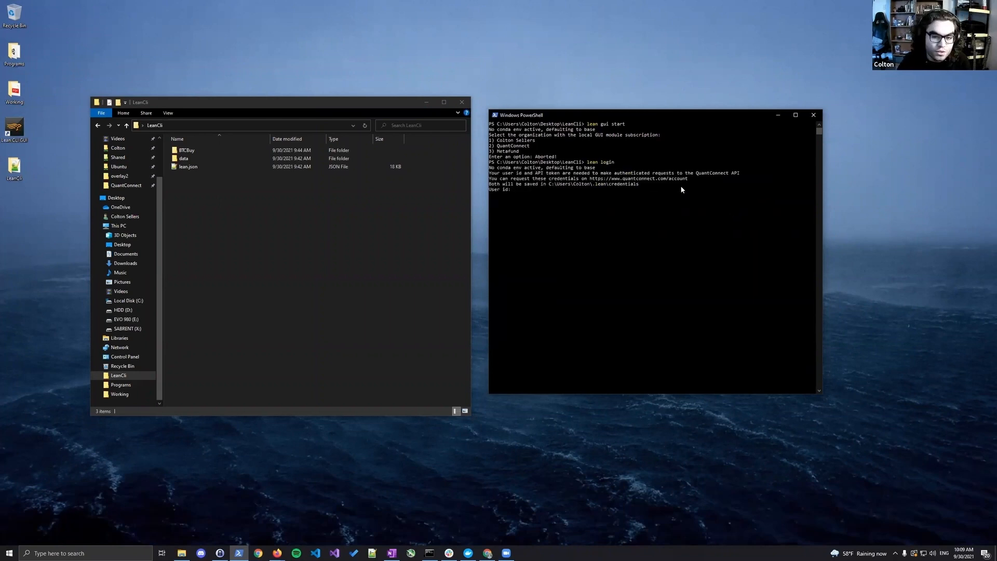
key("Return")
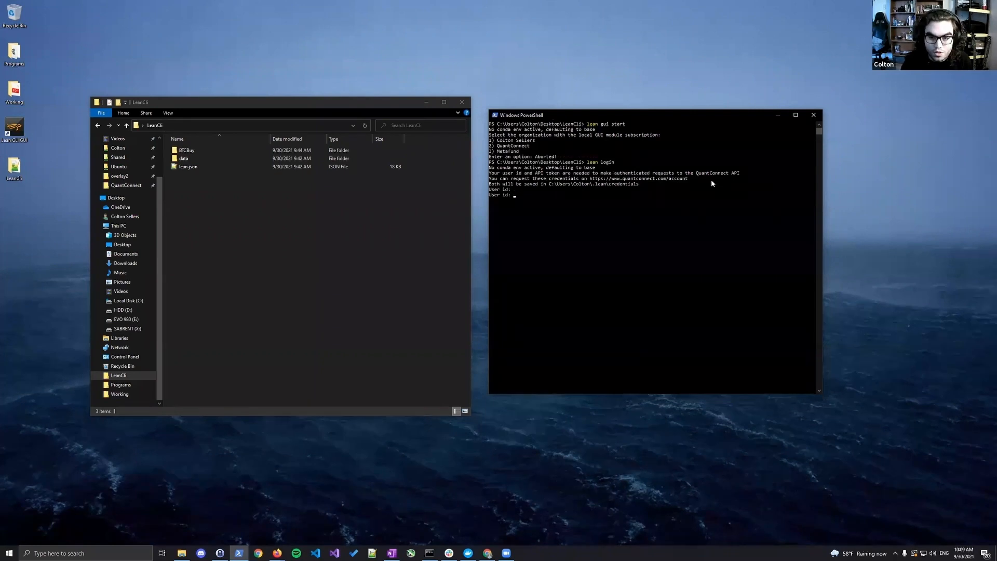
type("cseller")
key("Return")
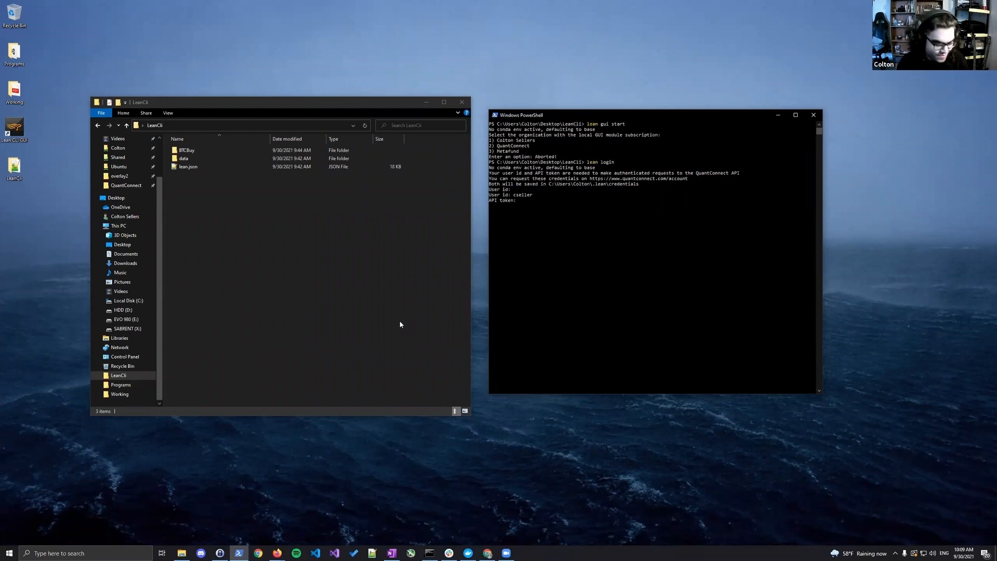
key("ctrl+c")
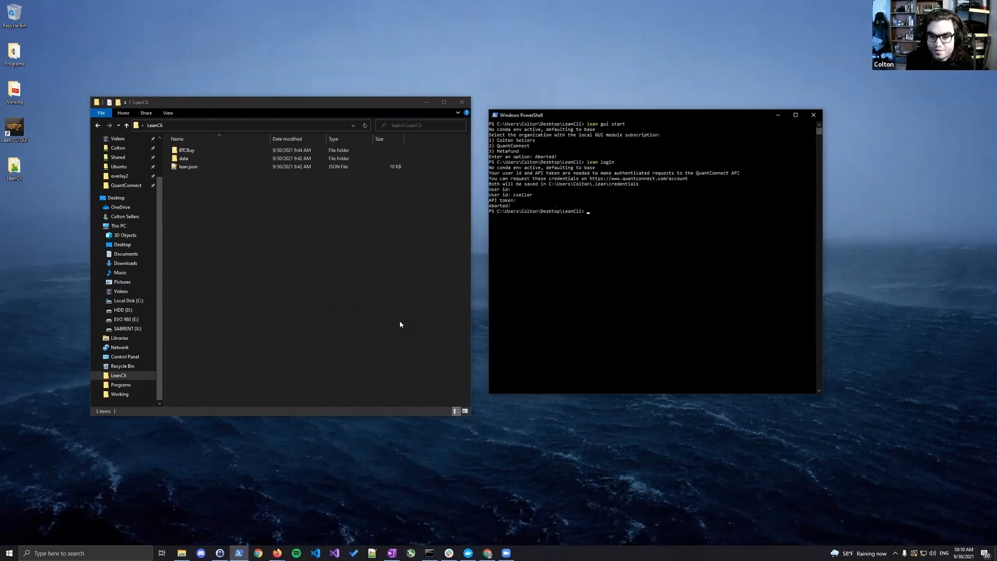
- Download cloud projects into the LeanCli folder with "lean cloud pull", refresh the folder listing, and abort the pull partway
type("lean cloud")
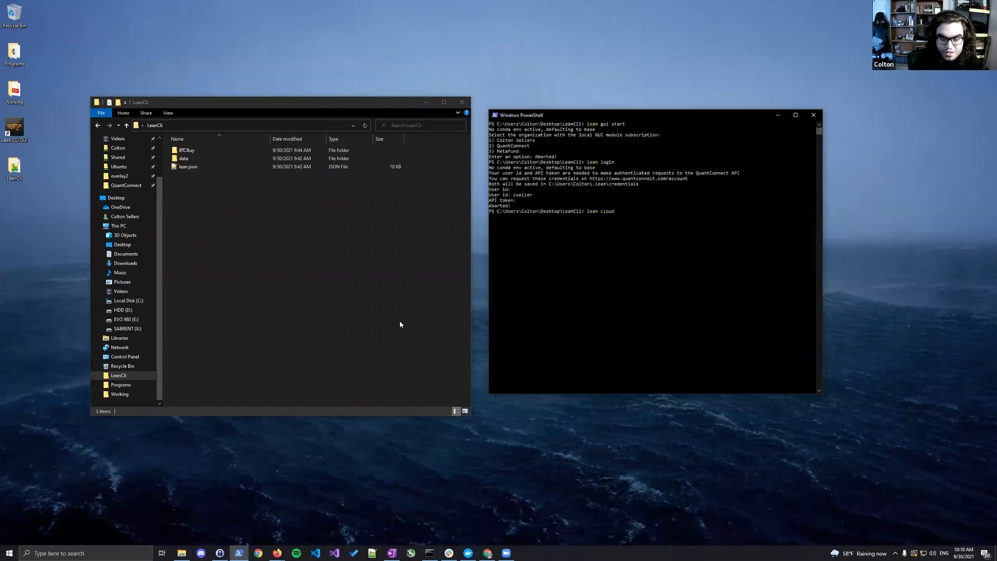
type(" pull")
key("Return")
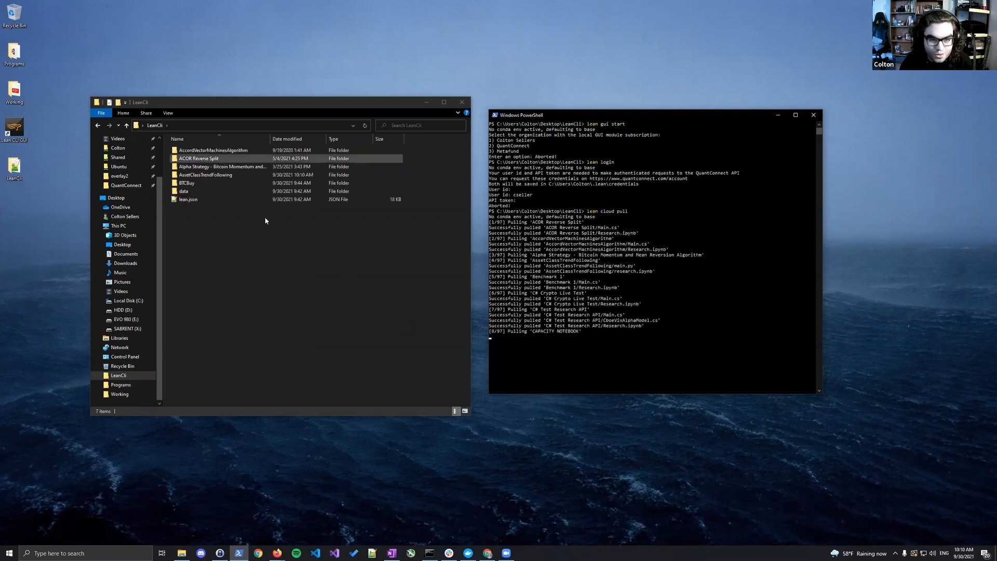
left_click(363, 125)
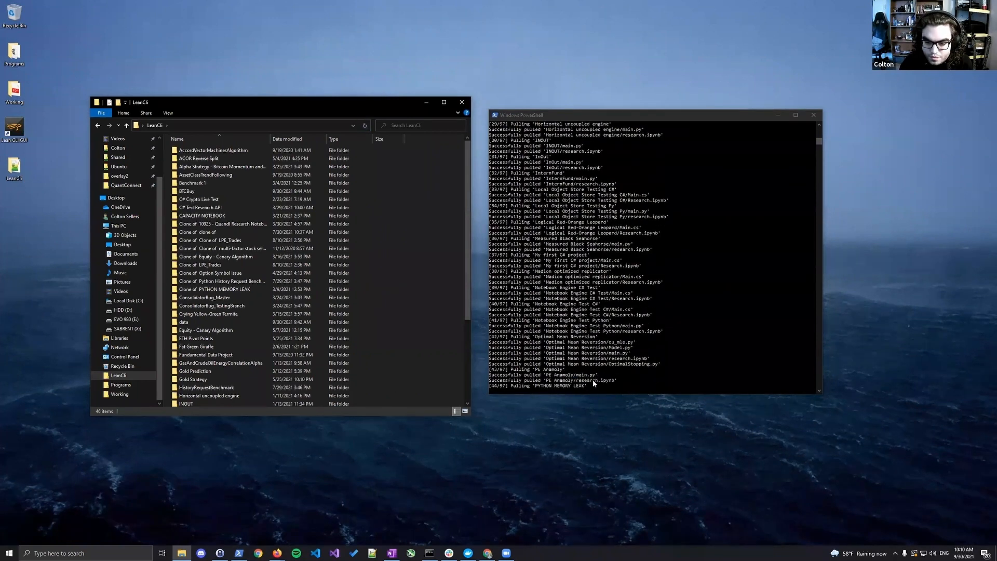
left_click(737, 377)
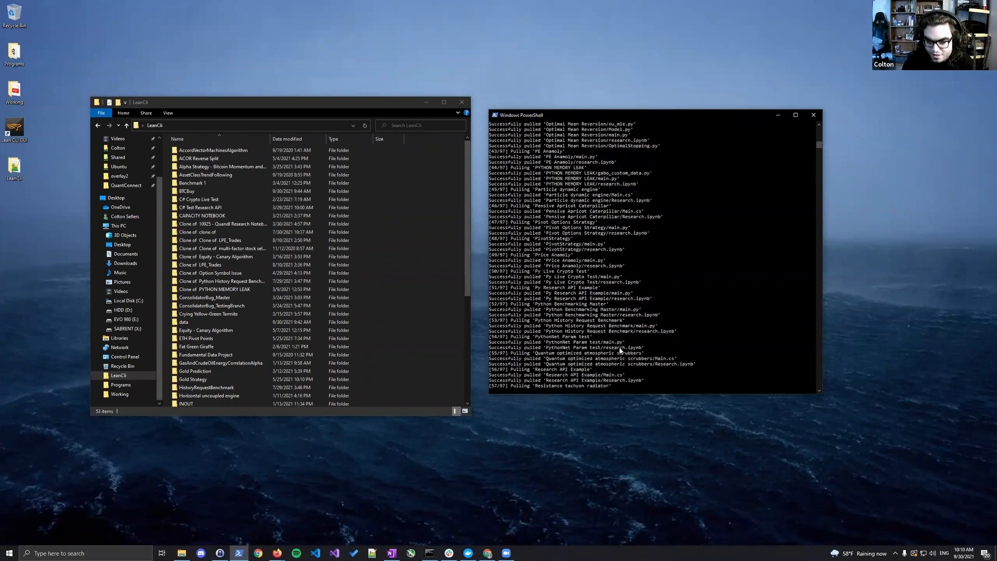
key("ctrl+c")
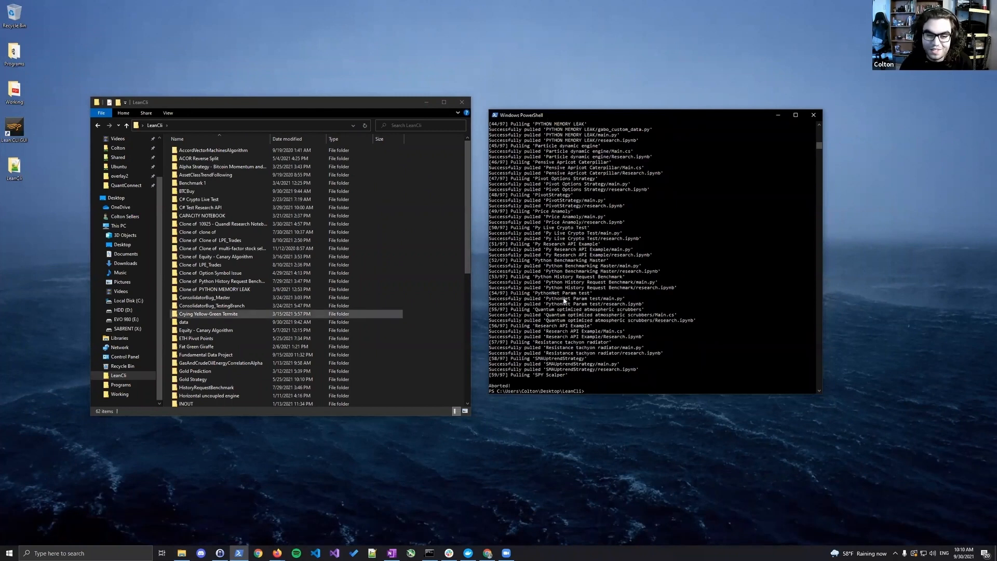
- Start the local GUI with "lean gui start", selecting option 2, QuantConnect, as the organization
type("lean gui start")
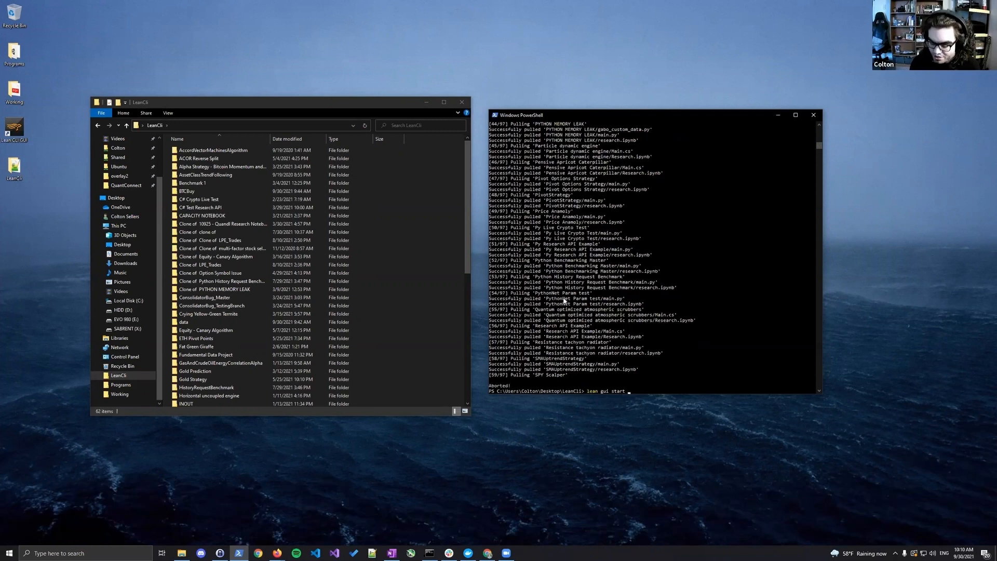
key("Return")
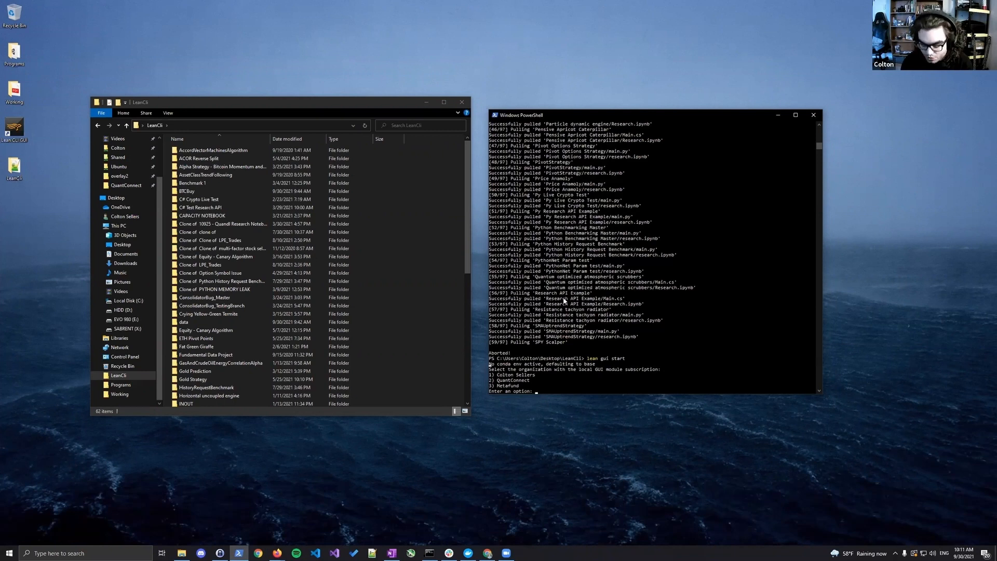
key("Return")
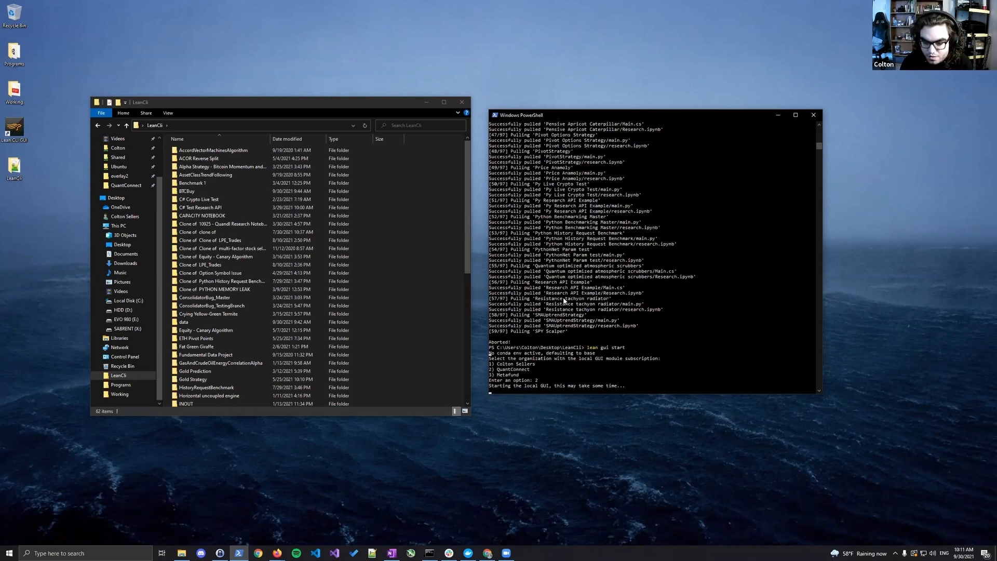
- Check the lean_cli_gui container in Docker, minimize Docker, and maximize the browser window showing the LEAN local GUI
left_click(475, 550)
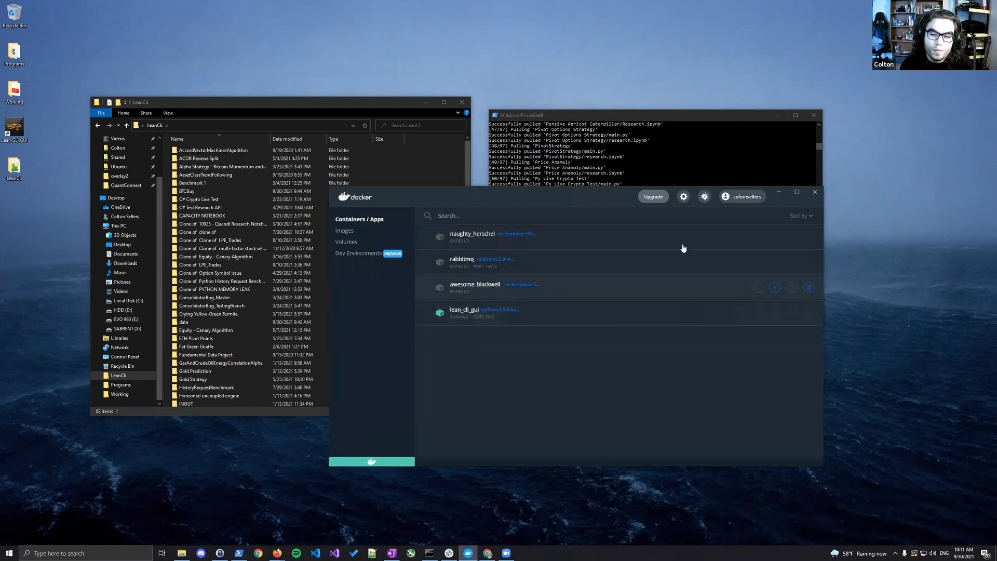
left_click(779, 192)
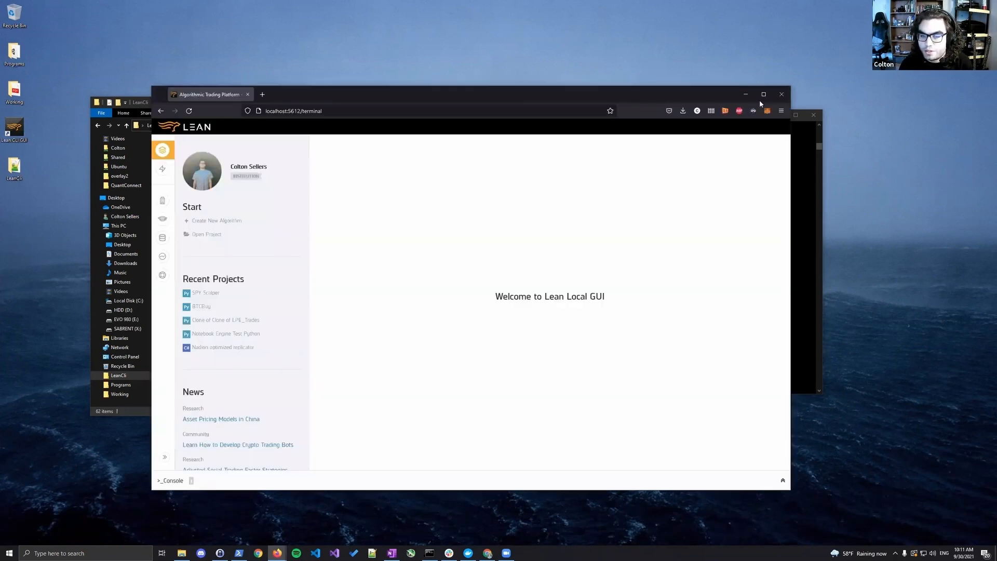
left_click(759, 97)
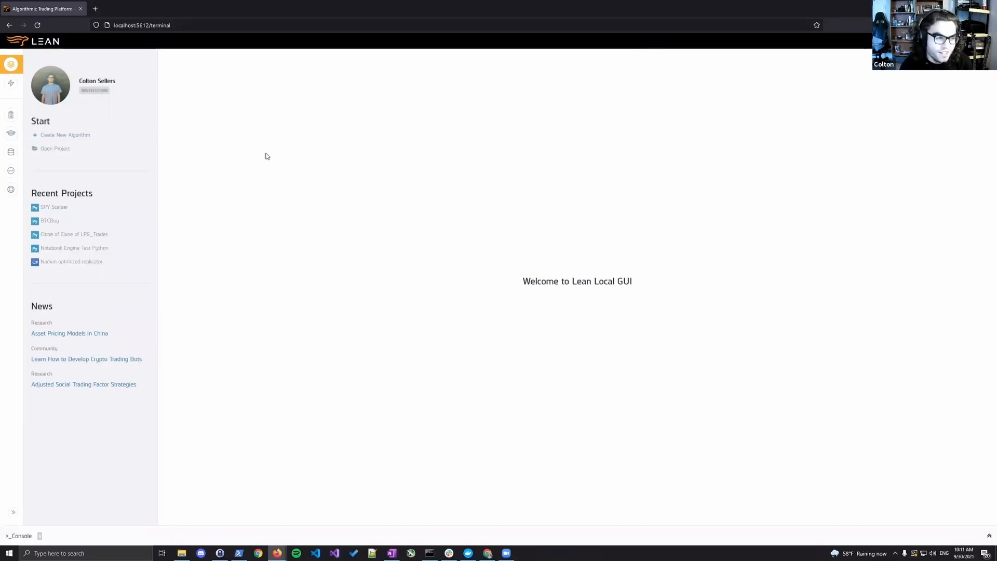
- Explore the local GUI's navigation links, closing the external tabs they open, and highlight the localhost:5612/terminal address
left_click(7, 120)
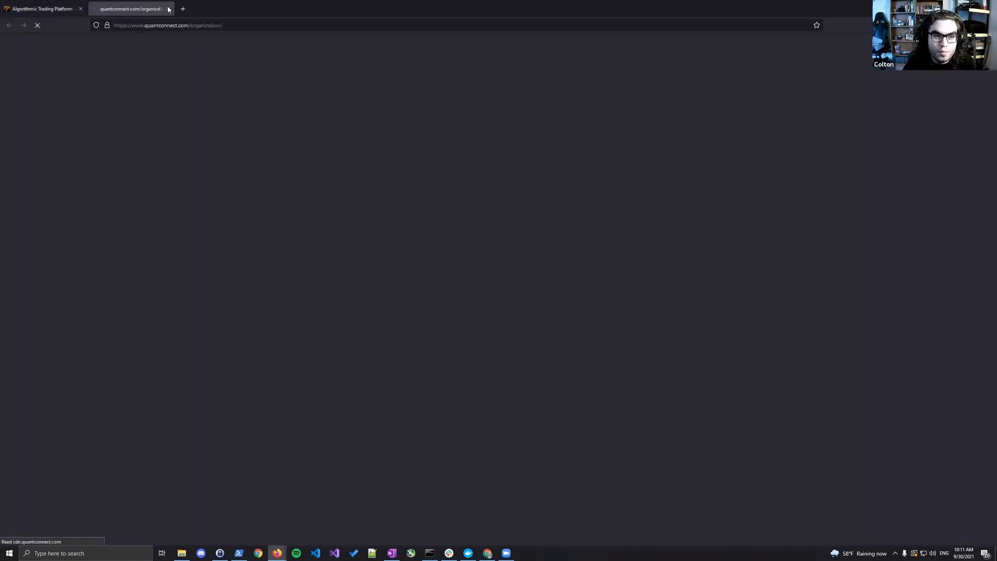
left_click(169, 9)
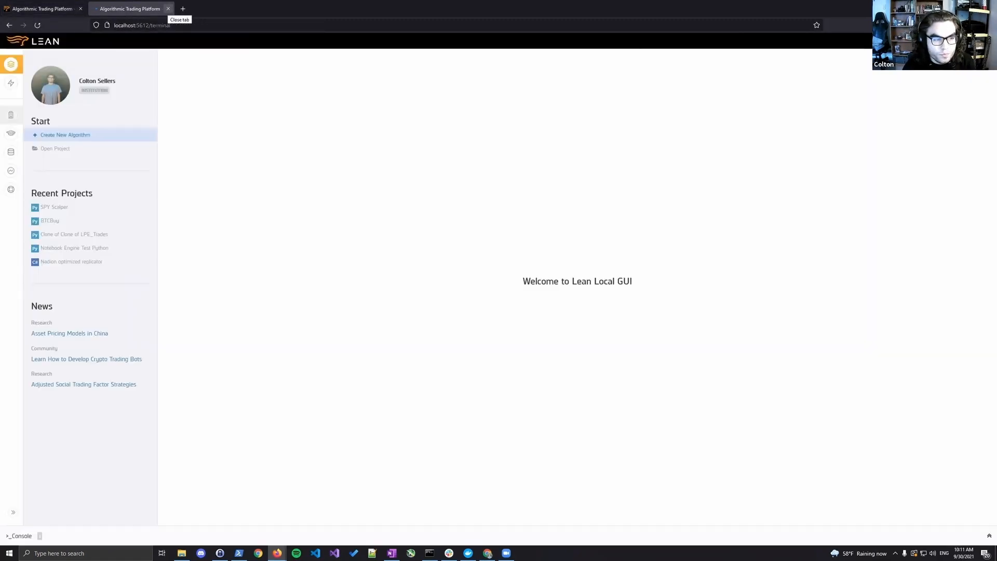
left_click(11, 135)
left_click(168, 9)
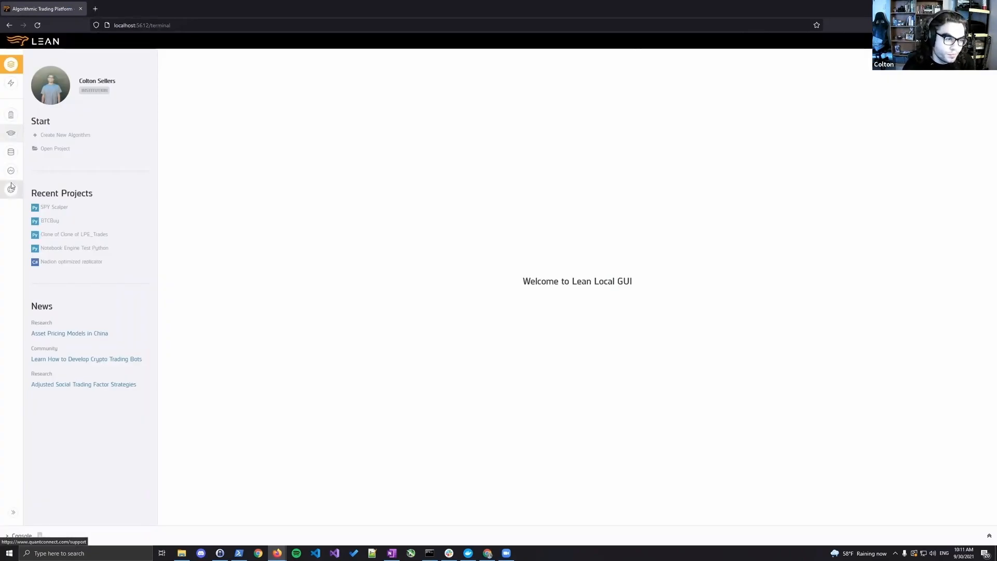
left_click(11, 86)
left_click(11, 66)
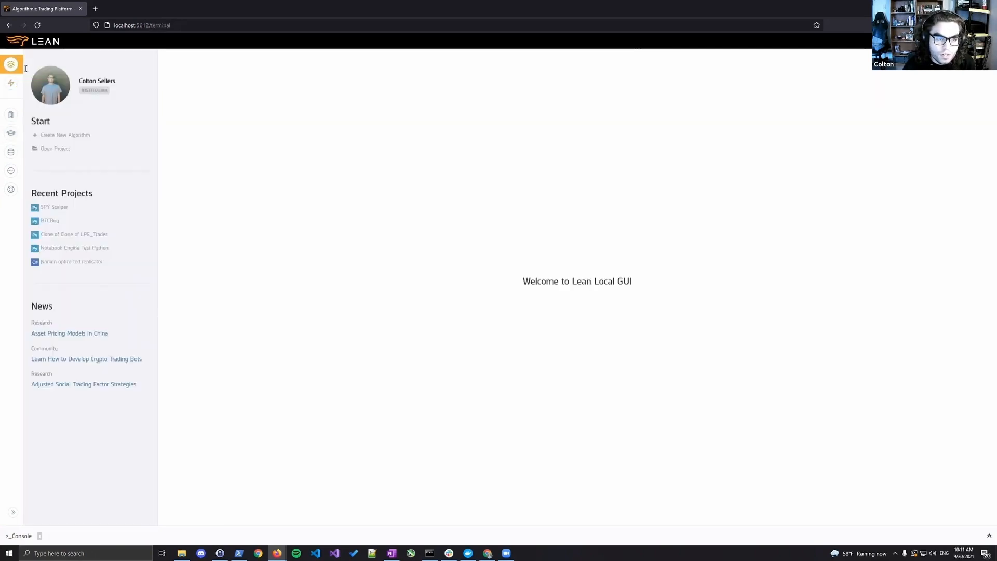
left_click(113, 26)
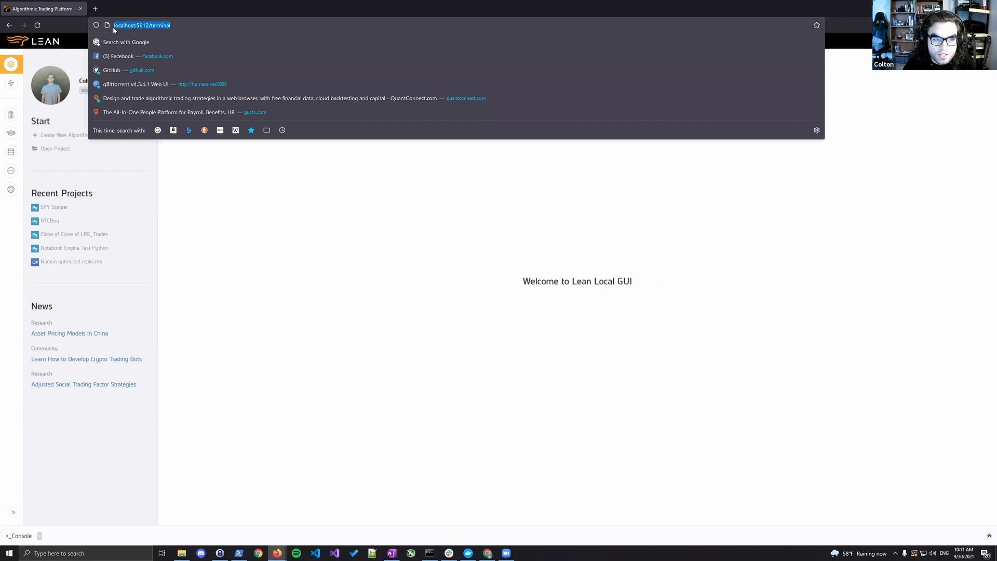
- Dismiss the address suggestions, browse the full project list, and open the BTCBuy project's main.py code
left_click(241, 183)
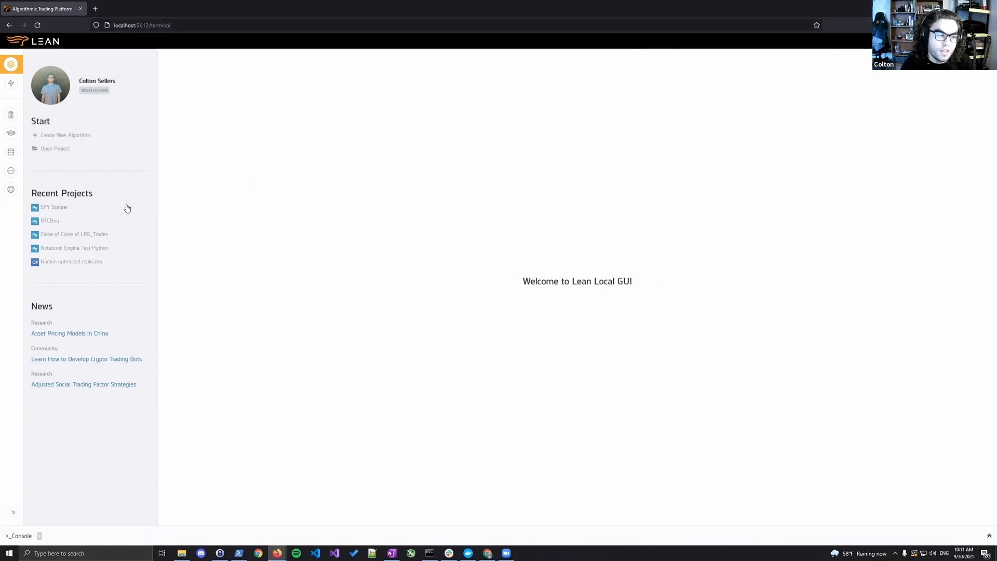
left_click(73, 207)
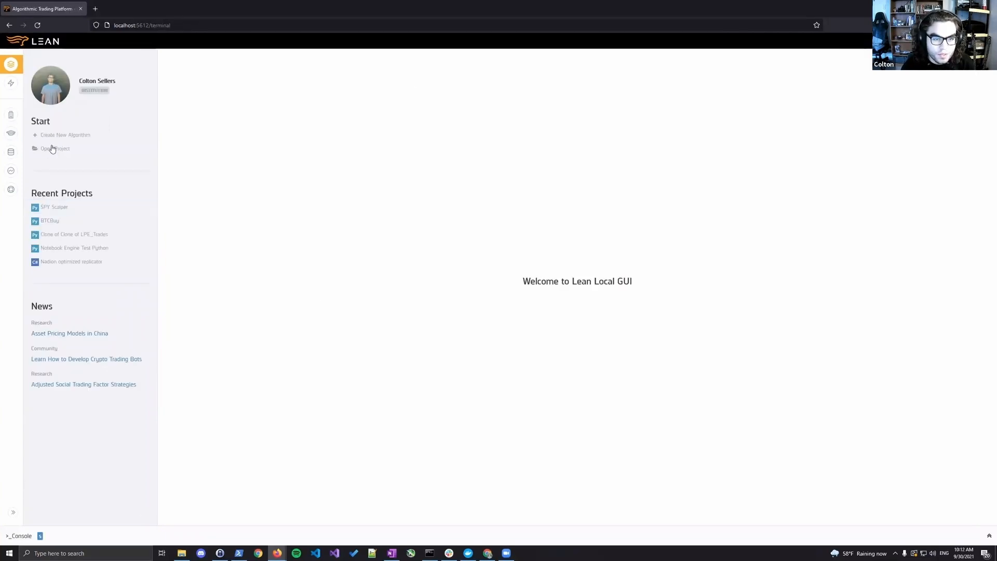
left_click(52, 149)
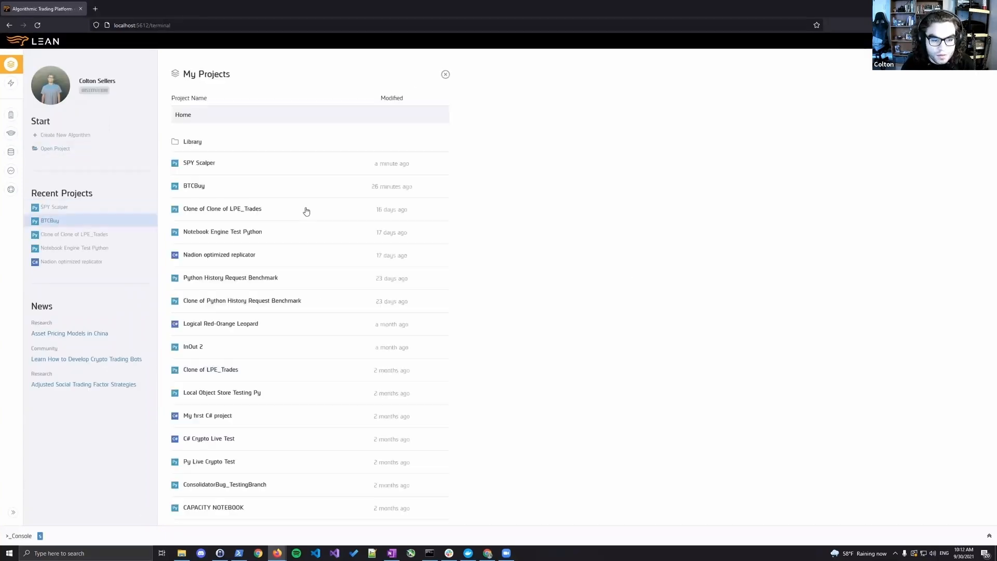
scroll(299, 218, "down", 10)
scroll(298, 218, "up", 10)
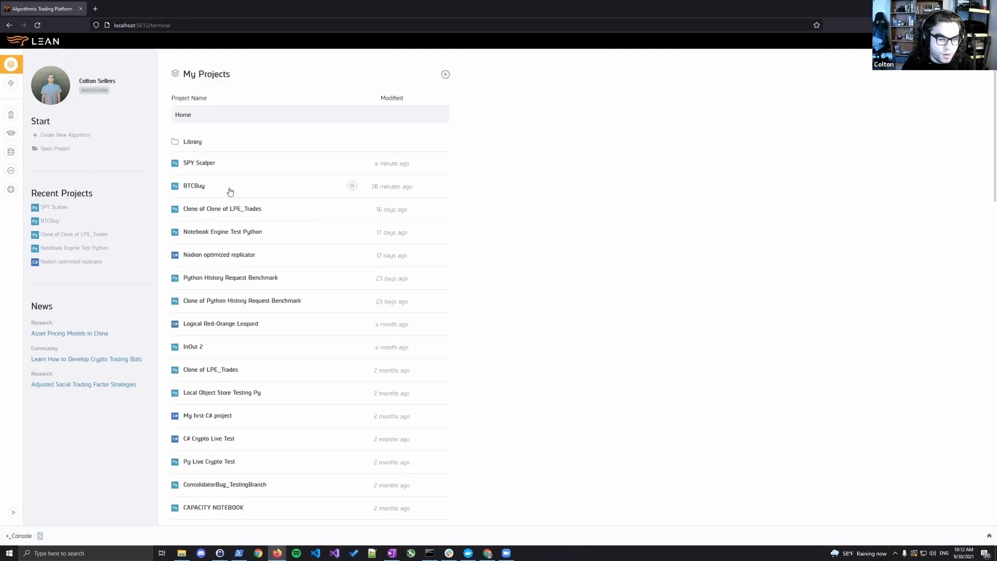
left_click(230, 192)
left_click(398, 125)
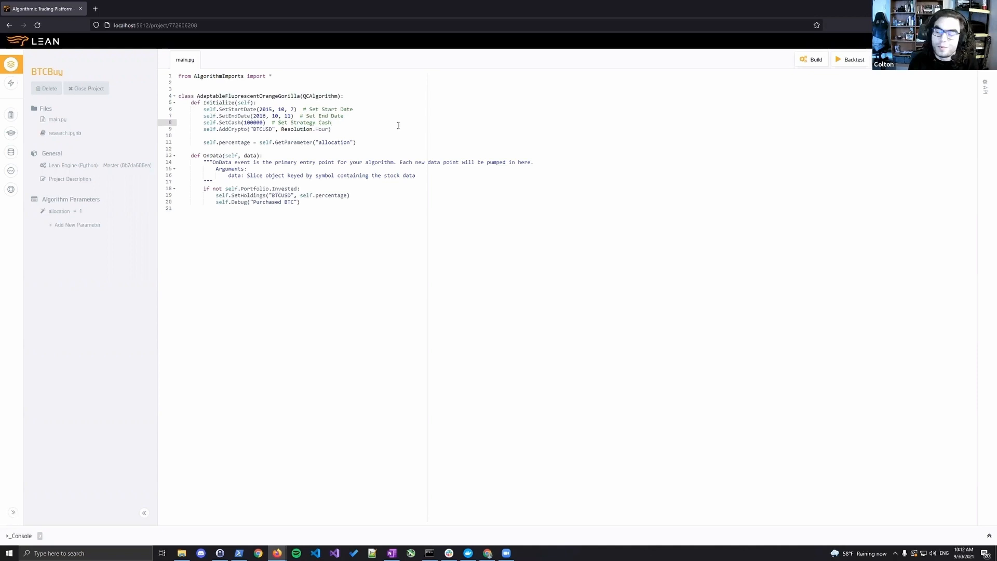
left_click(406, 115)
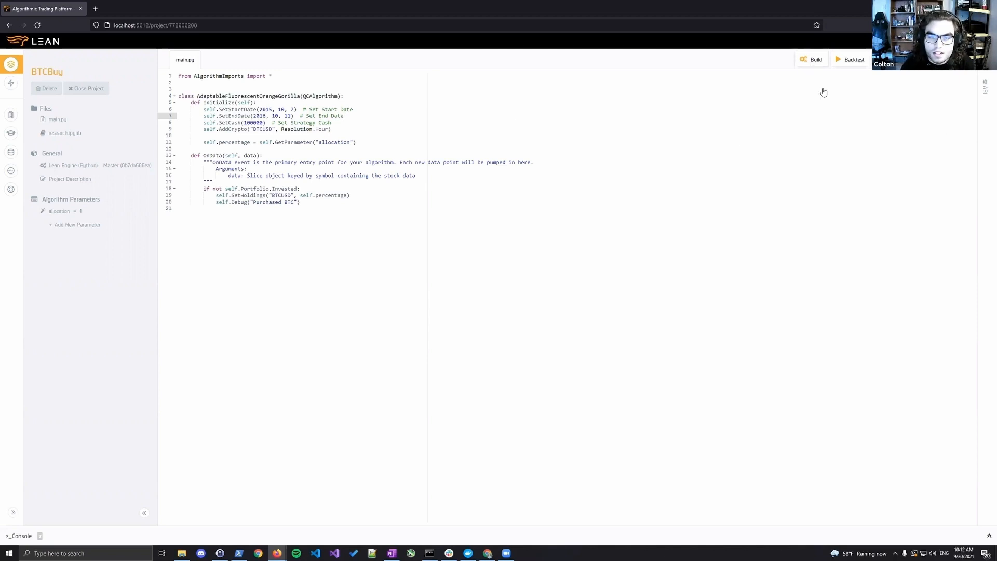
- Build the BTCBuy project and look over its code and the allocation parameter
left_click(811, 61)
left_click(388, 141)
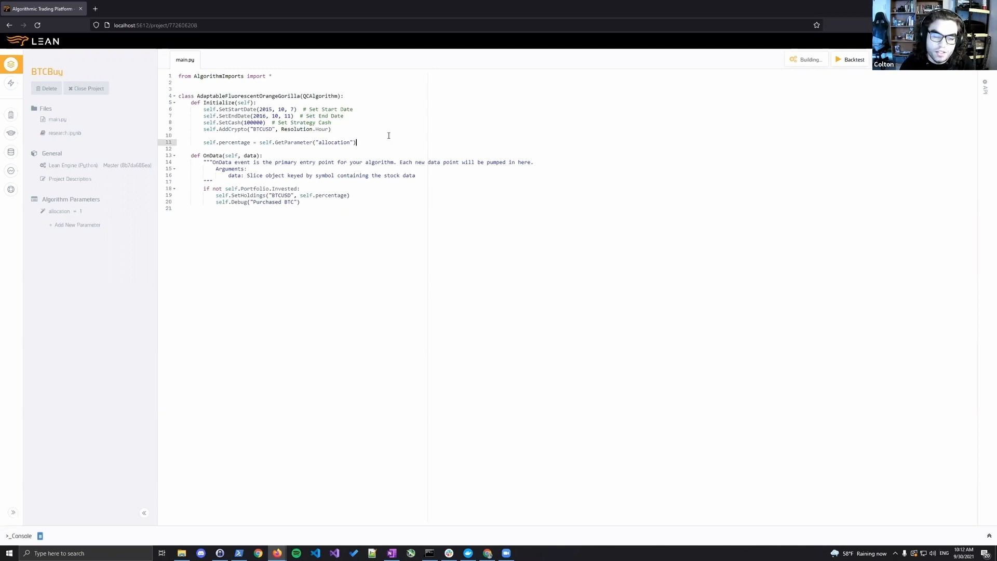
left_click(386, 125)
left_click(386, 128)
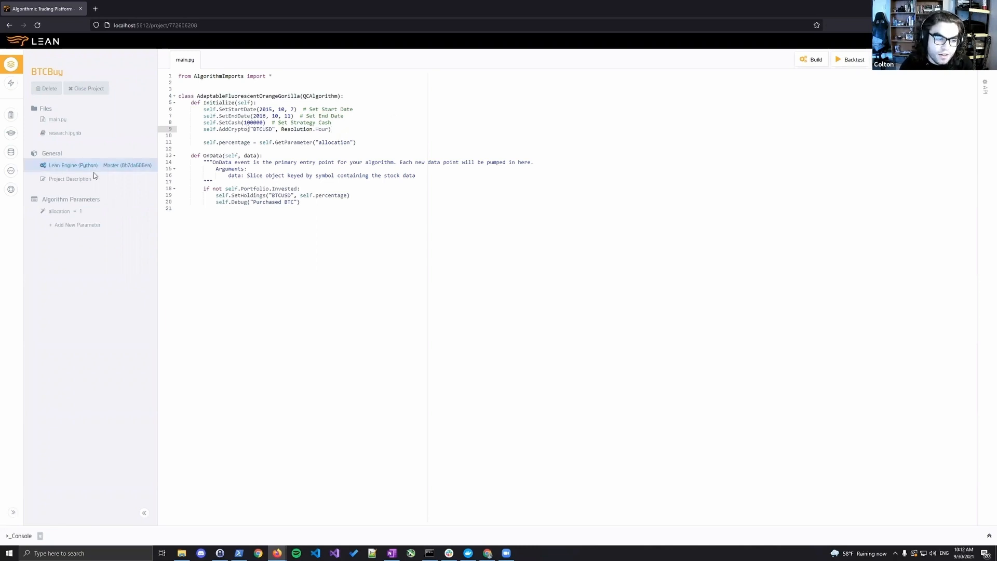
mouse_move(52, 213)
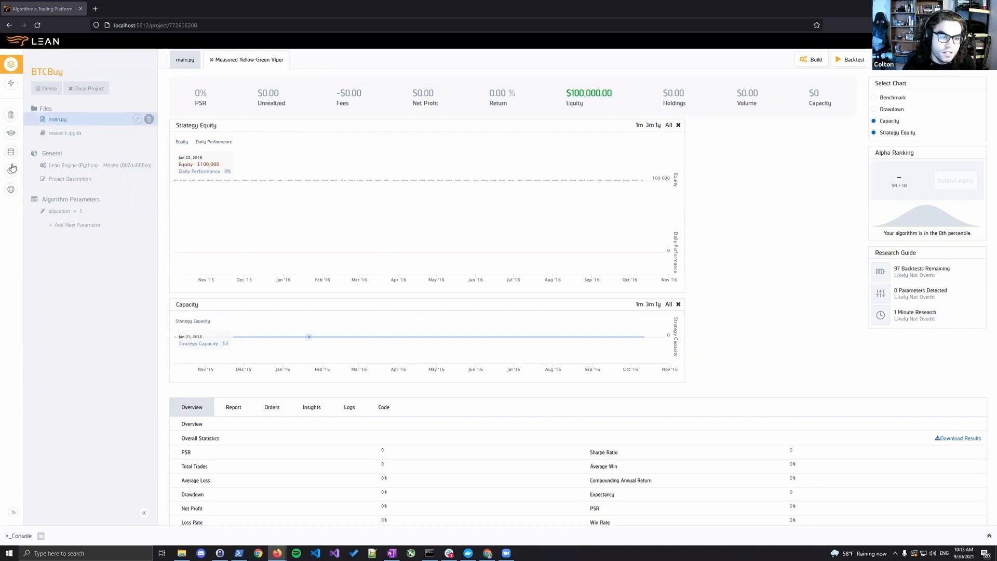
- Go from the organization page to QuantConnect pricing and open the custom plan's build-your-own-pack view
left_click(10, 115)
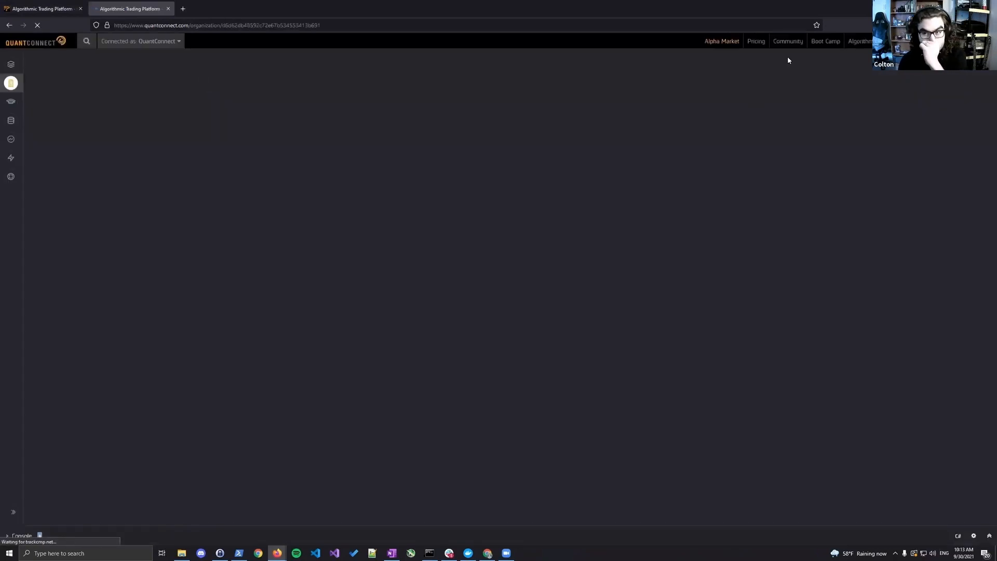
left_click(763, 41)
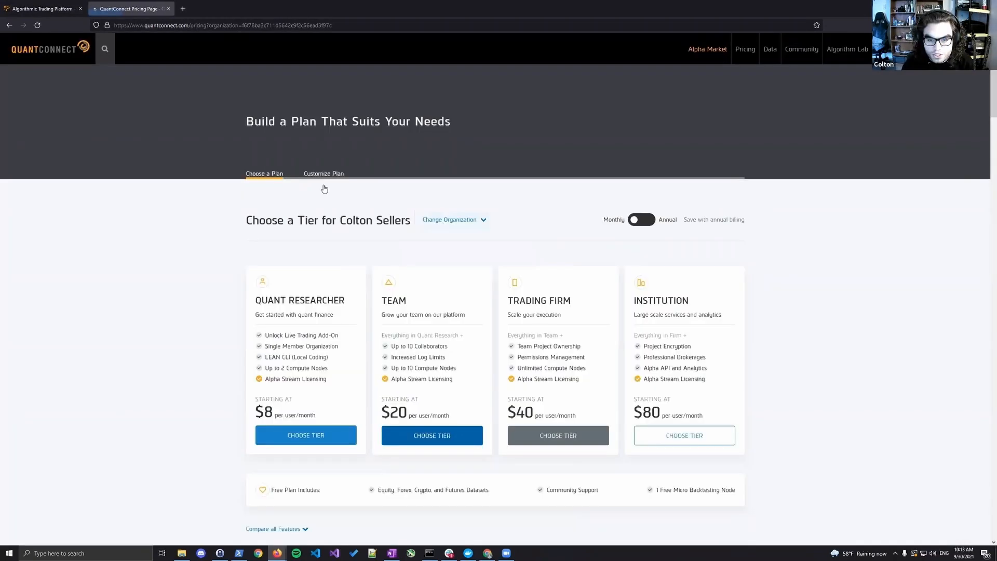
left_click(305, 177)
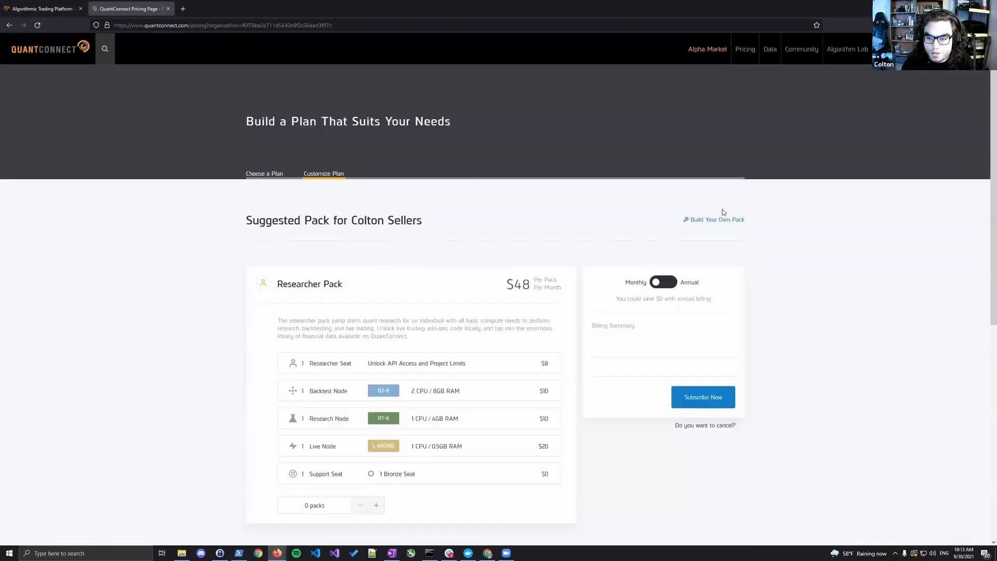
left_click(710, 219)
- Look through the seat and compute options and add the Lean GUI add-on to the custom pack
scroll(873, 225, "down", 2)
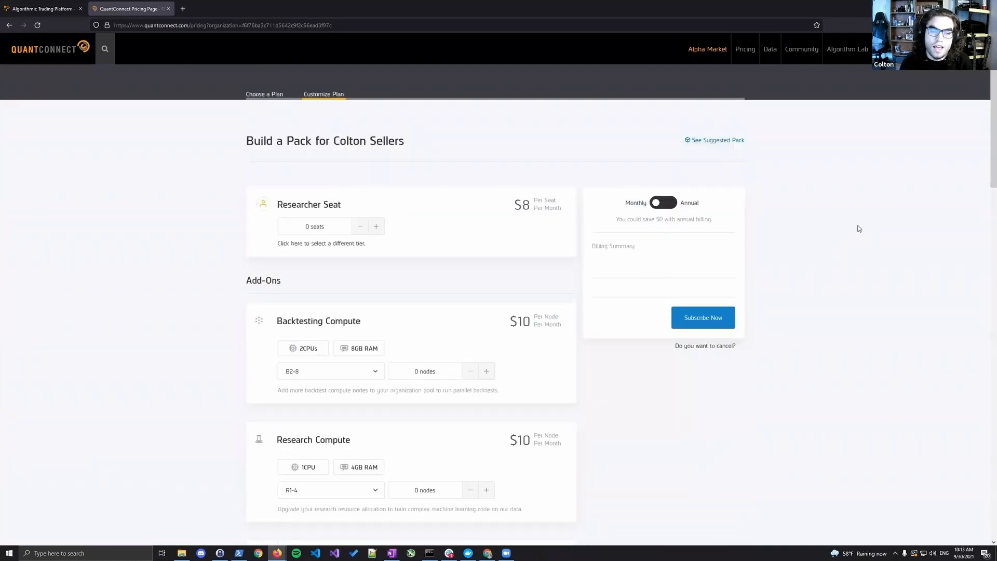
scroll(766, 202, "down", 2)
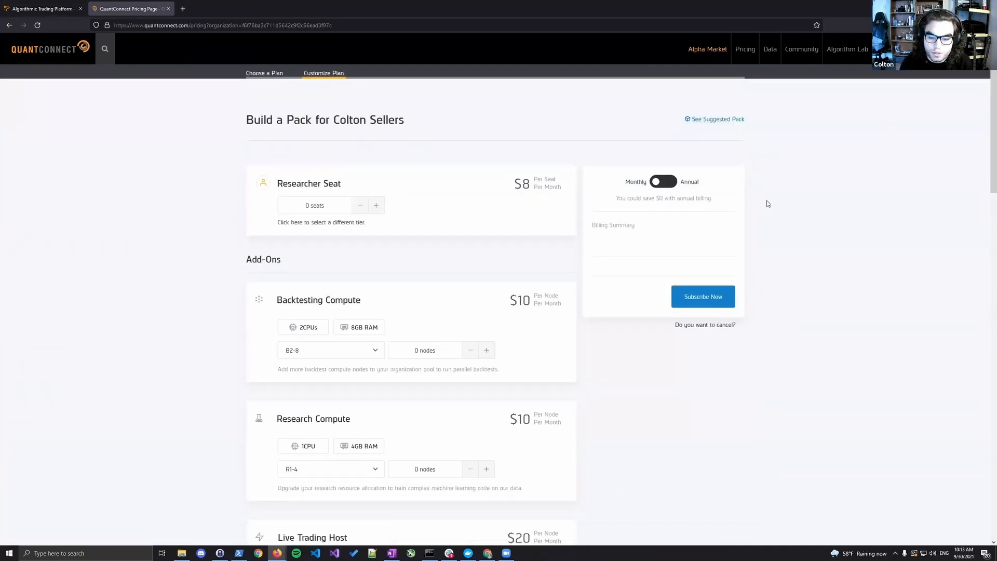
scroll(329, 144, "up", 3)
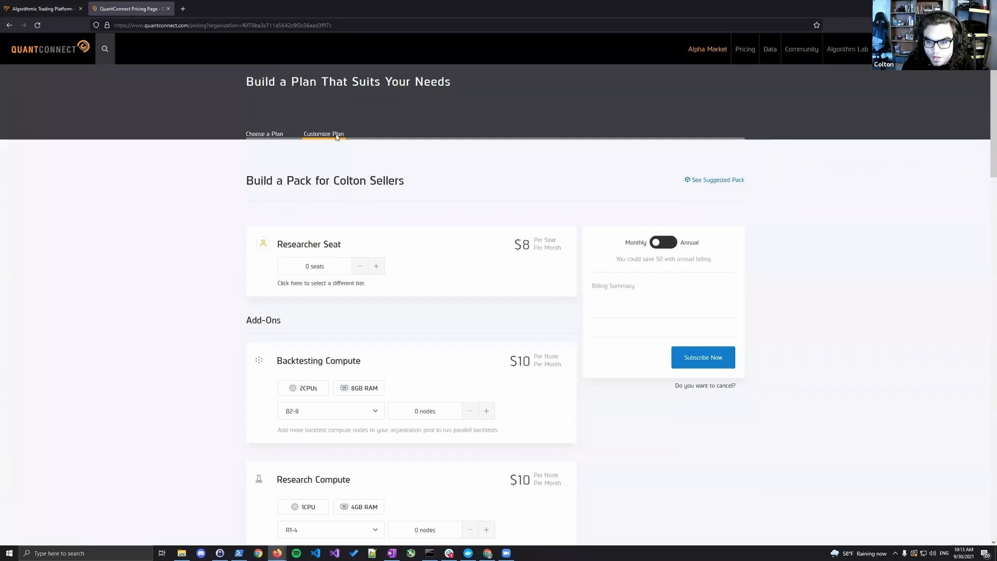
scroll(374, 185, "down", 2)
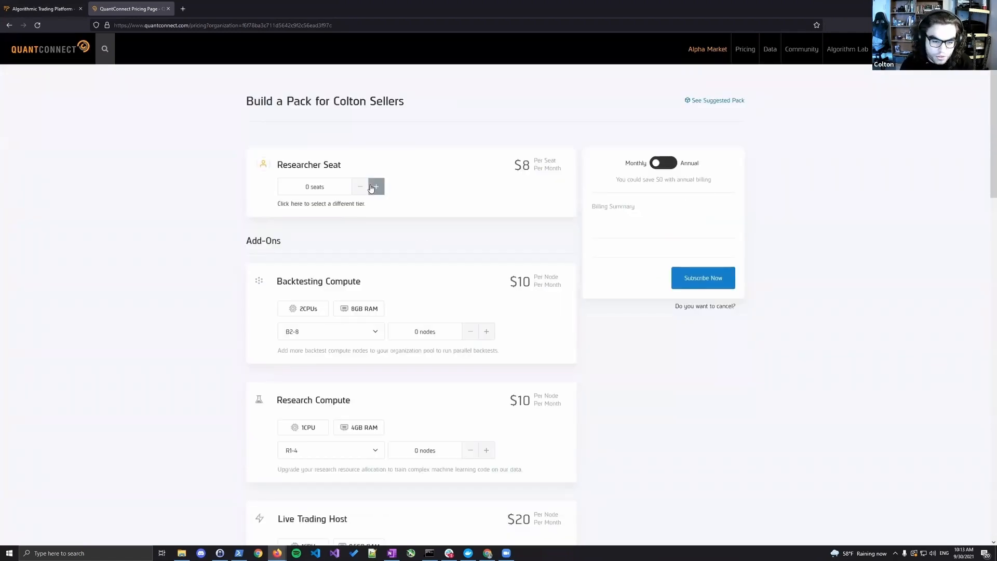
scroll(486, 240, "down", 3)
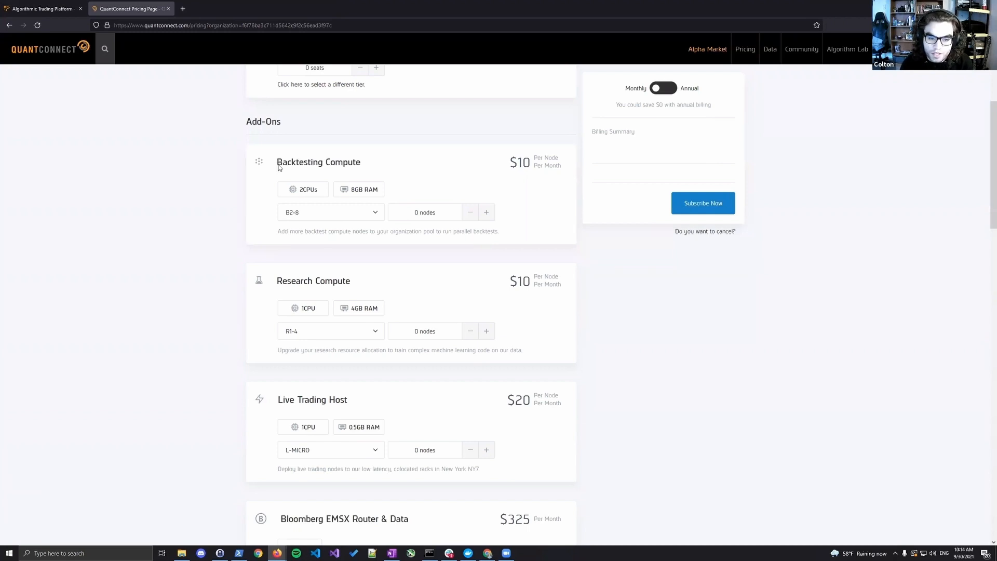
scroll(279, 166, "down", 2)
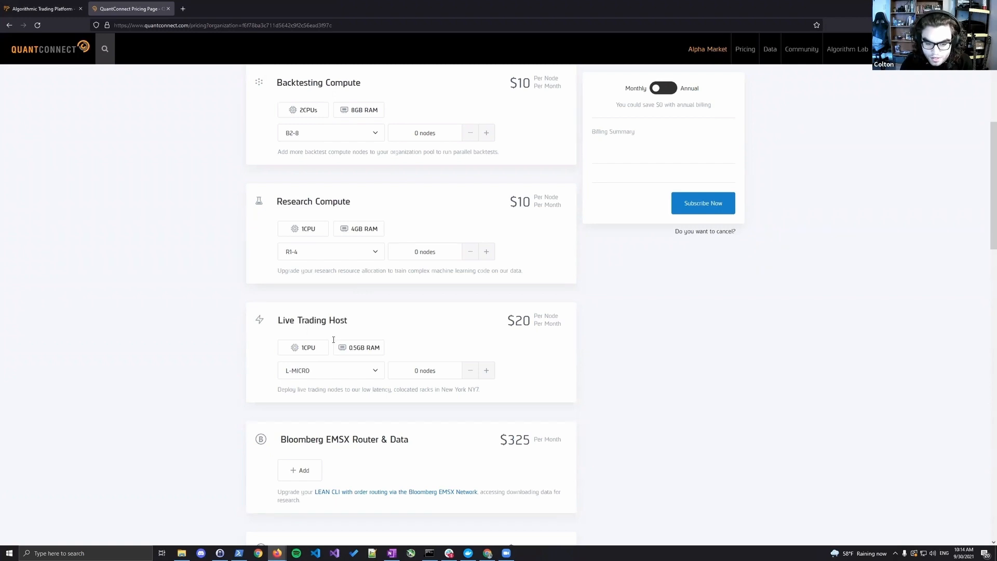
scroll(333, 339, "down", 10)
left_click(299, 356)
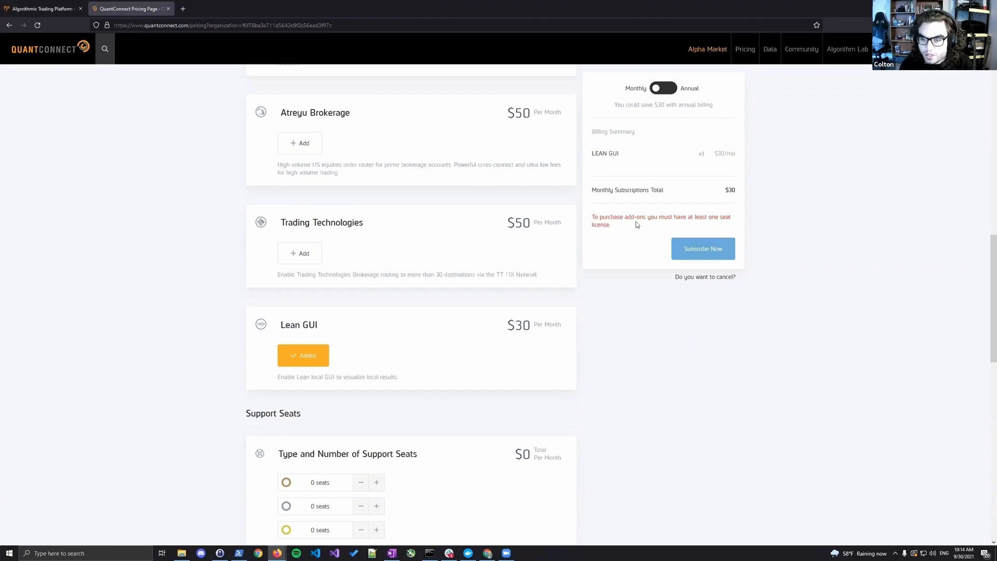
- Set the Researcher Seat quantity to 1, highlight the billing summary items, and close the pricing page without subscribing
scroll(517, 229, "up", 11)
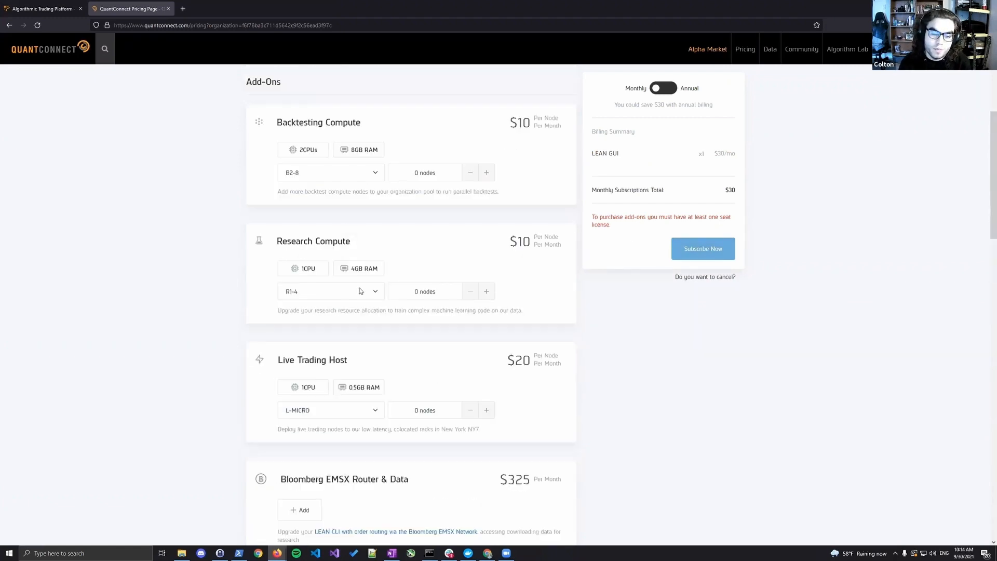
scroll(438, 250, "up", 3)
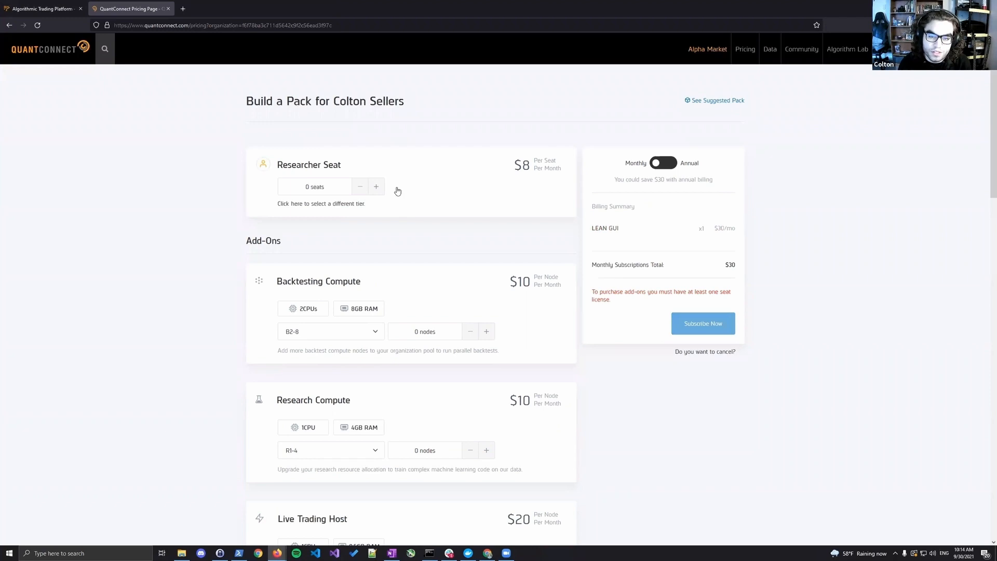
left_click(376, 186)
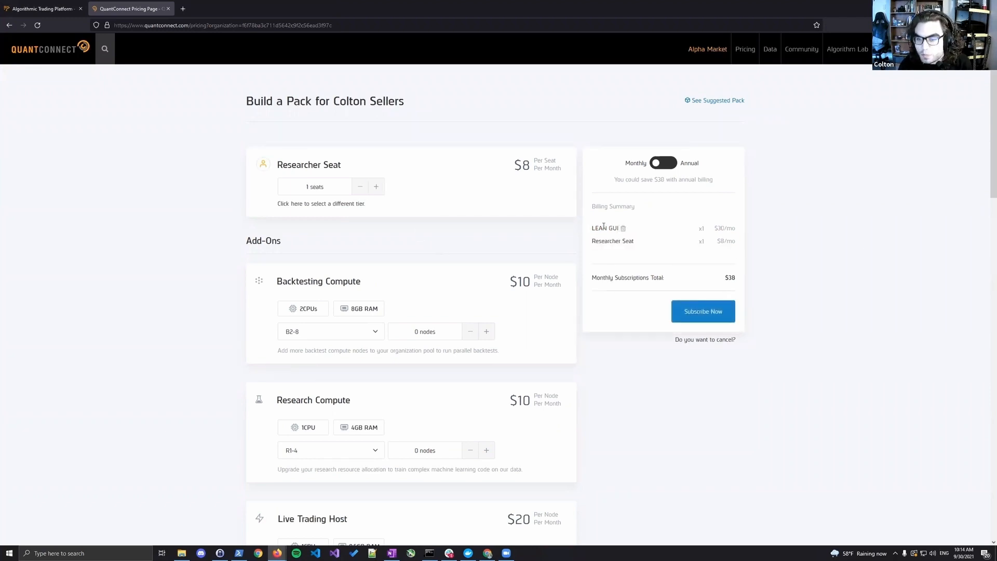
left_click_drag(592, 229, 735, 242)
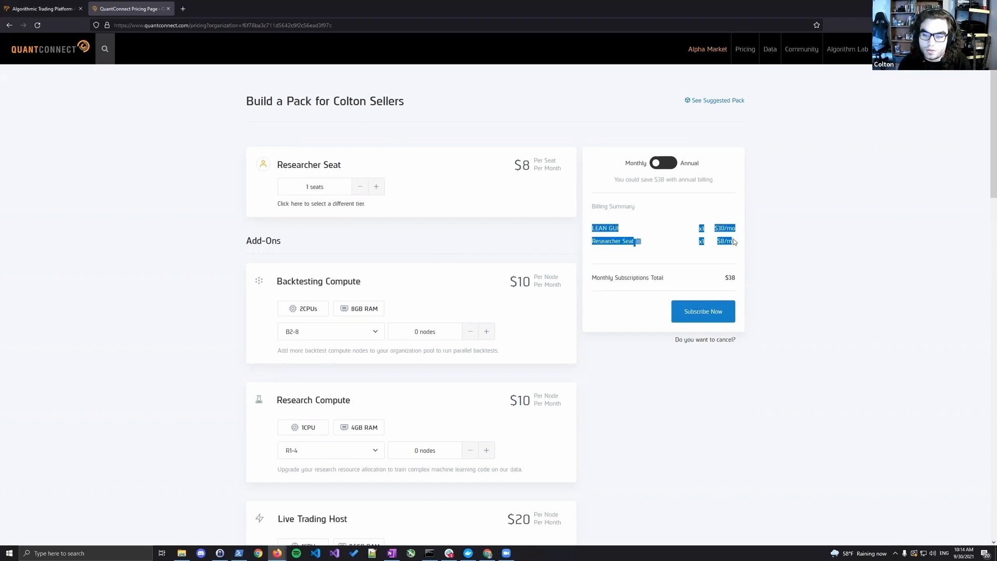
left_click(735, 243)
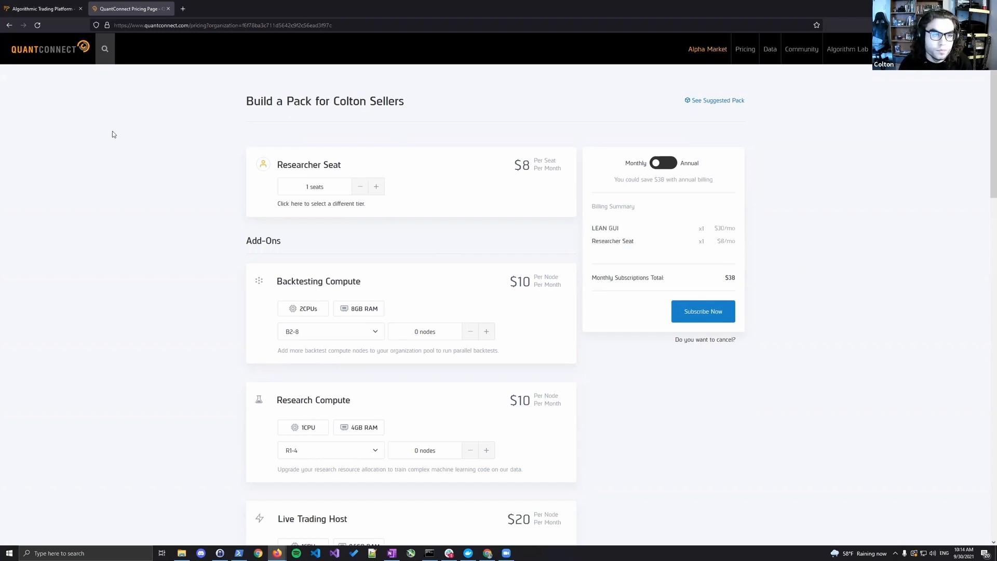
left_click(166, 8)
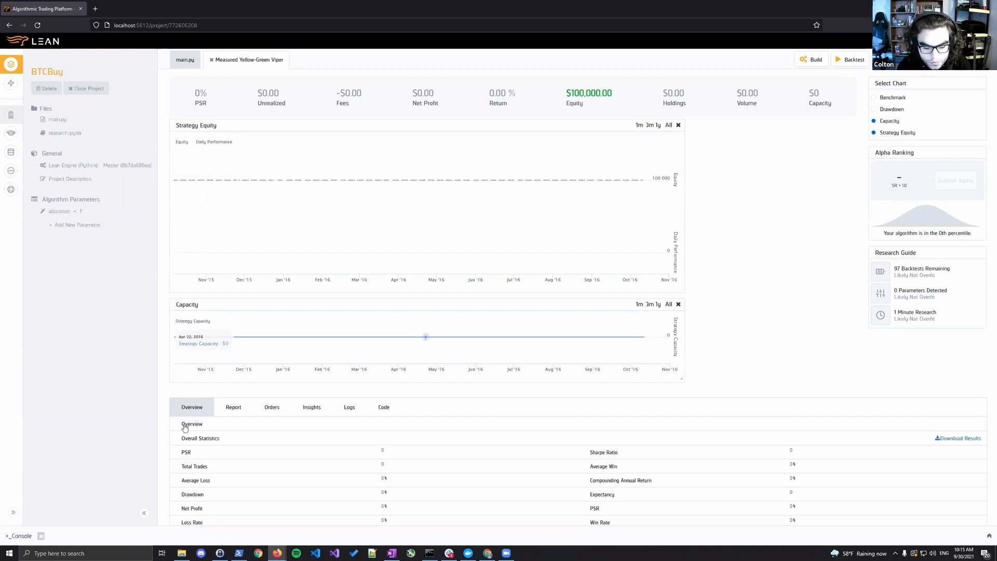
- Switch to PowerShell, run "lean data download", and select option 2, QuantConnect, as the organization
left_click(239, 553)
left_click(588, 355)
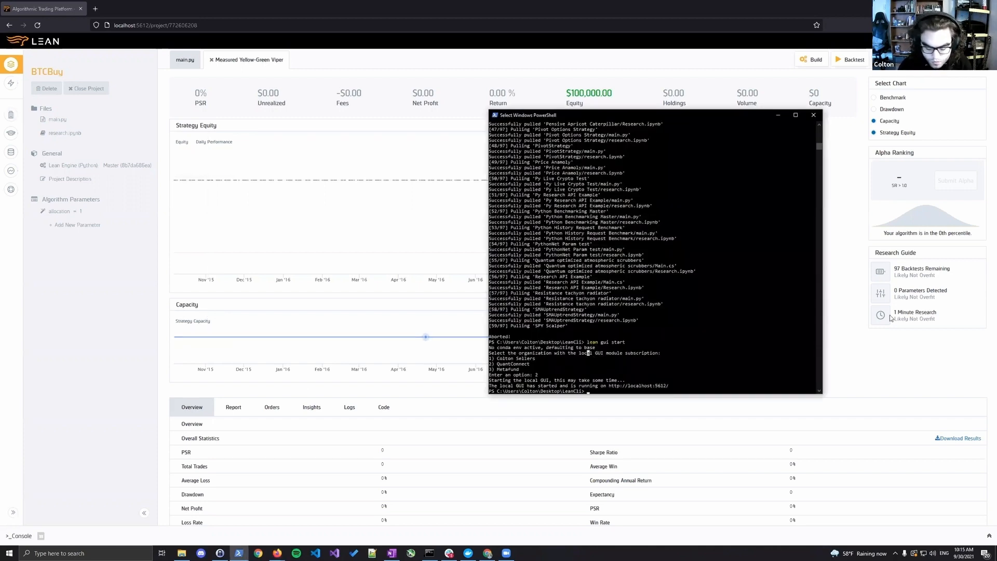
type("lean gui stop")
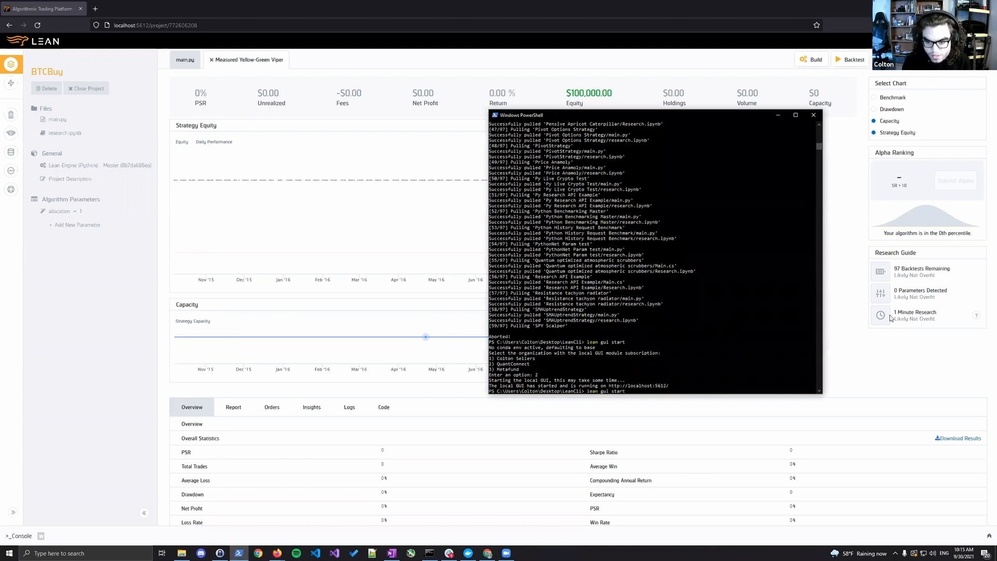
key("Up")
key("Up")
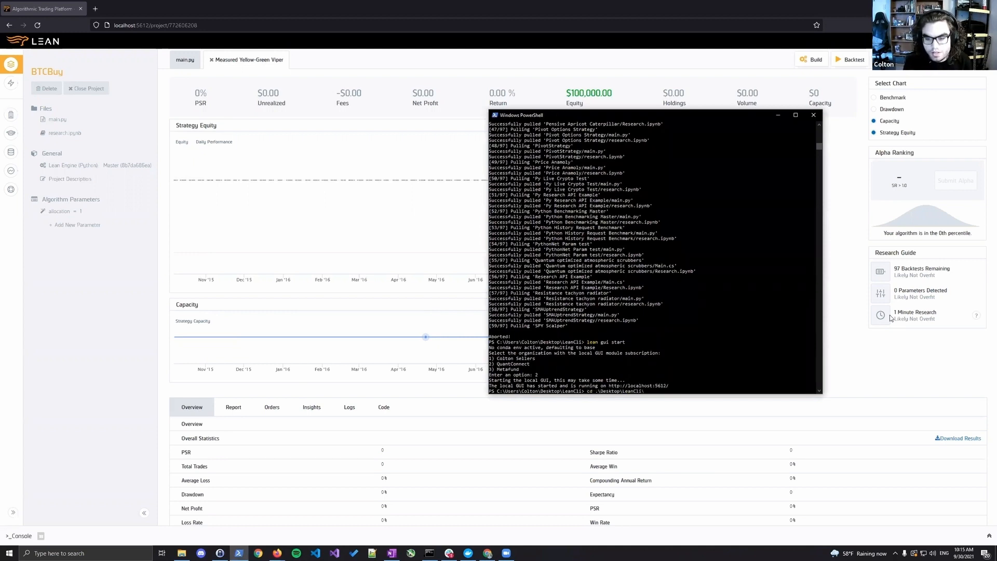
key("BackSpace")
key("BackSpace")
key("BackSpace")
key("BackSpace")
key("BackSpace")
key("BackSpace")
key("BackSpace")
key("BackSpace")
key("BackSpace")
key("BackSpace")
key("BackSpace")
key("BackSpace")
key("BackSpace")
key("BackSpace")
key("BackSpace")
key("BackSpace")
key("BackSpace")
key("BackSpace")
key("BackSpace")
key("BackSpace")
type("lean")
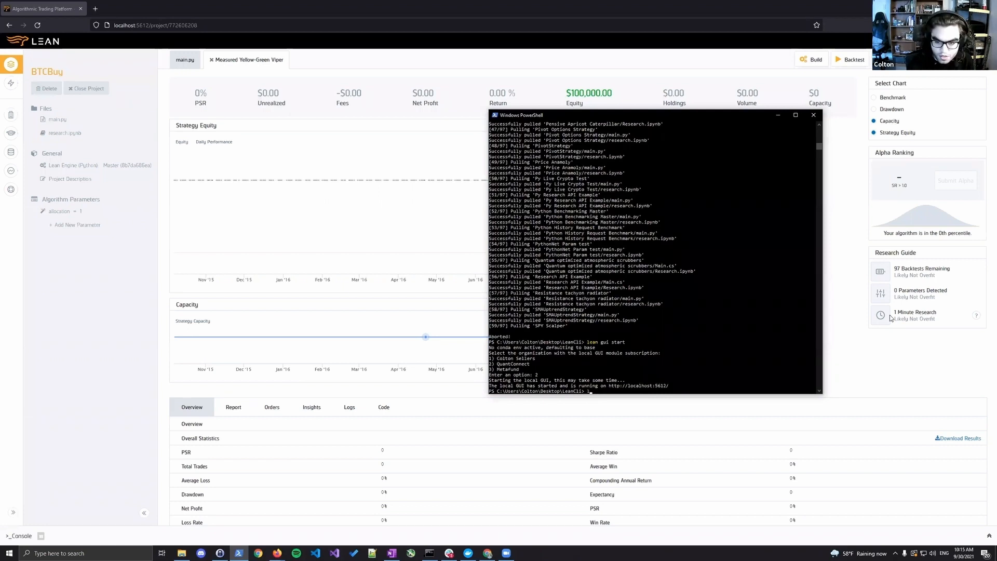
type(" data downl")
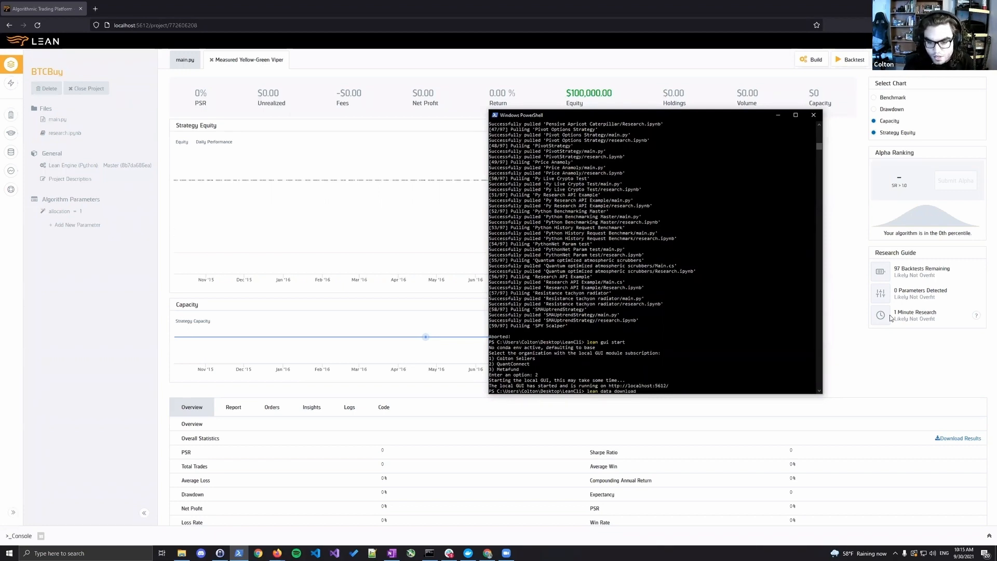
type("oad")
key("Return")
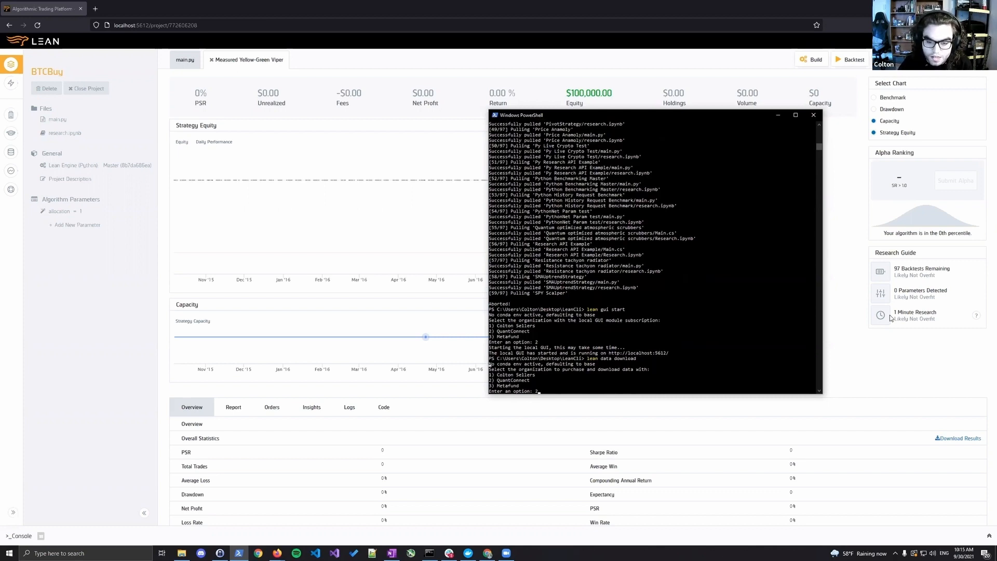
type("2")
key("Return")
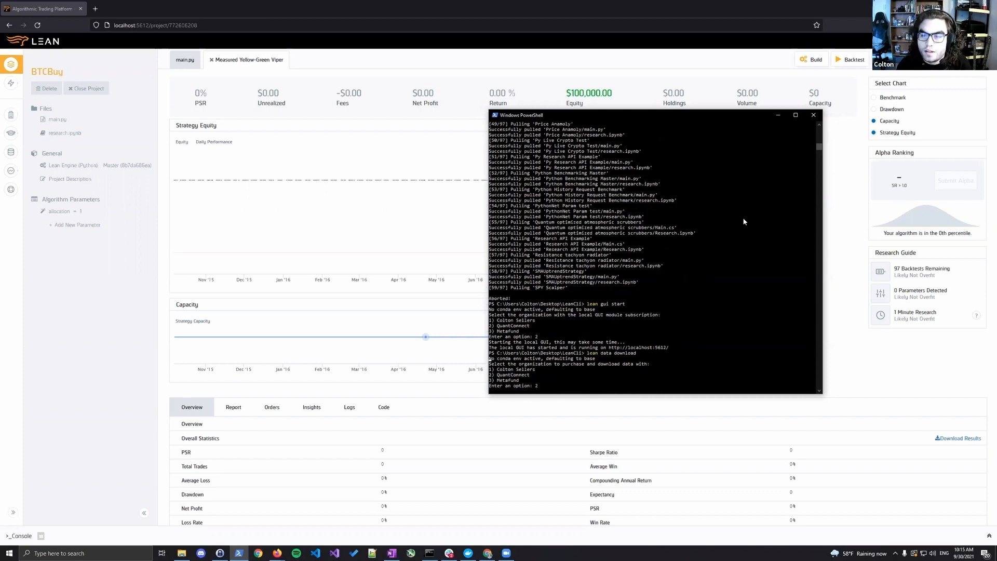
- Move the PowerShell window higher, then select category 2, Financial Market Data, and dataset 4, Crypto Price Data
left_click_drag(652, 115, 660, 76)
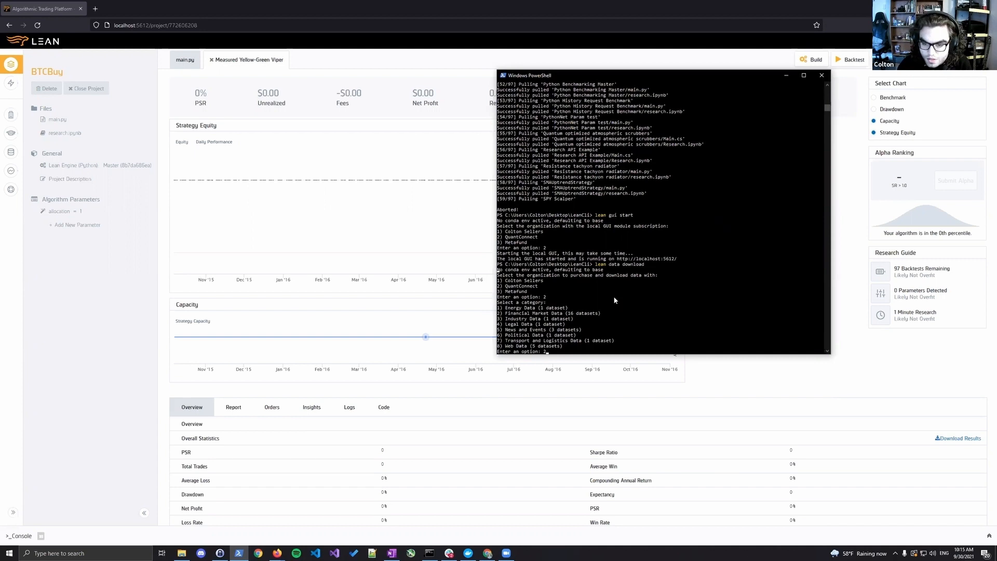
type("2")
key("Return")
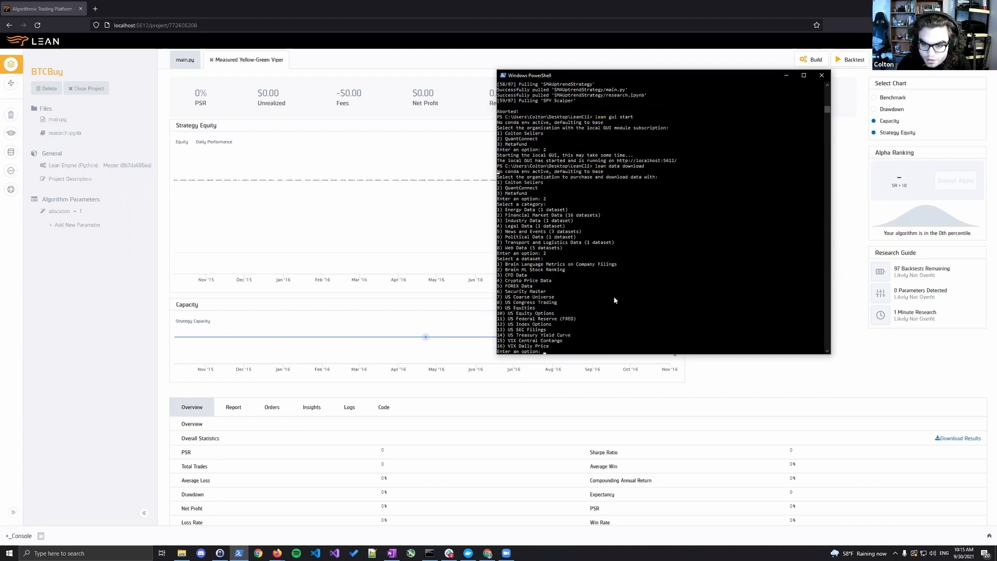
type("4")
key("Return")
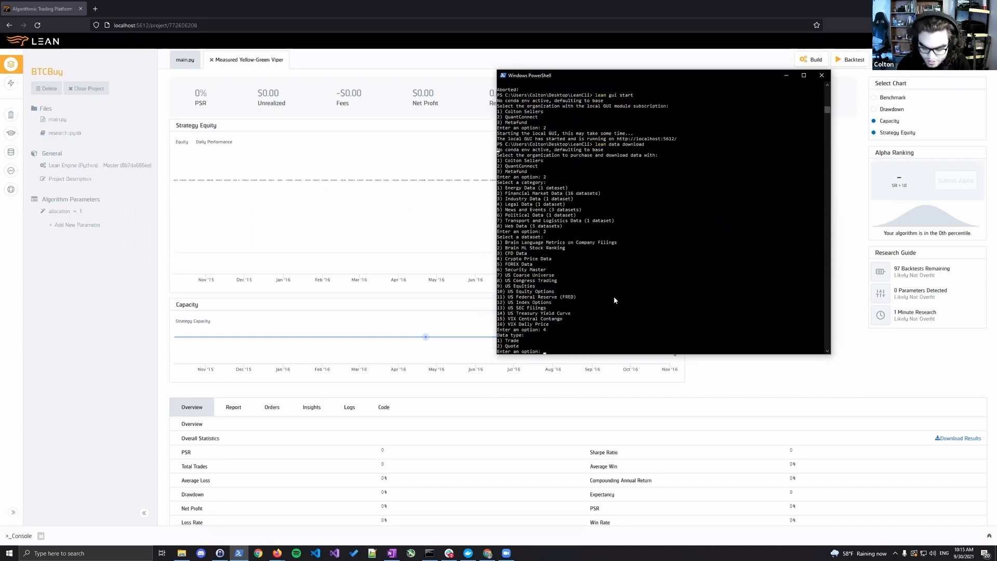
- Configure the crypto download with data type 1 (Trade), market 2 (Coinbase), ticker BTCUSD and resolution 4 (Hour)
type("1")
key("Return")
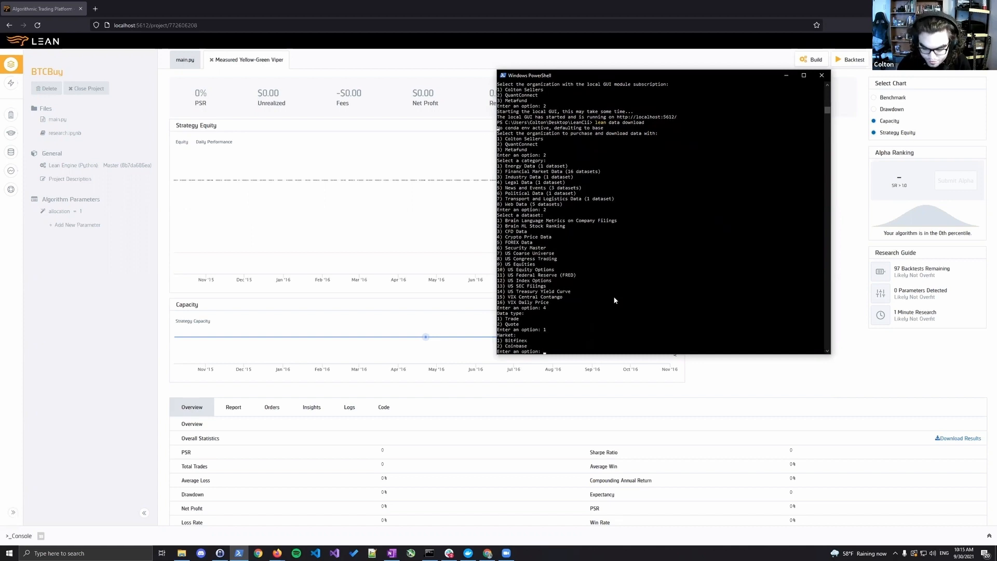
type("2")
key("Return")
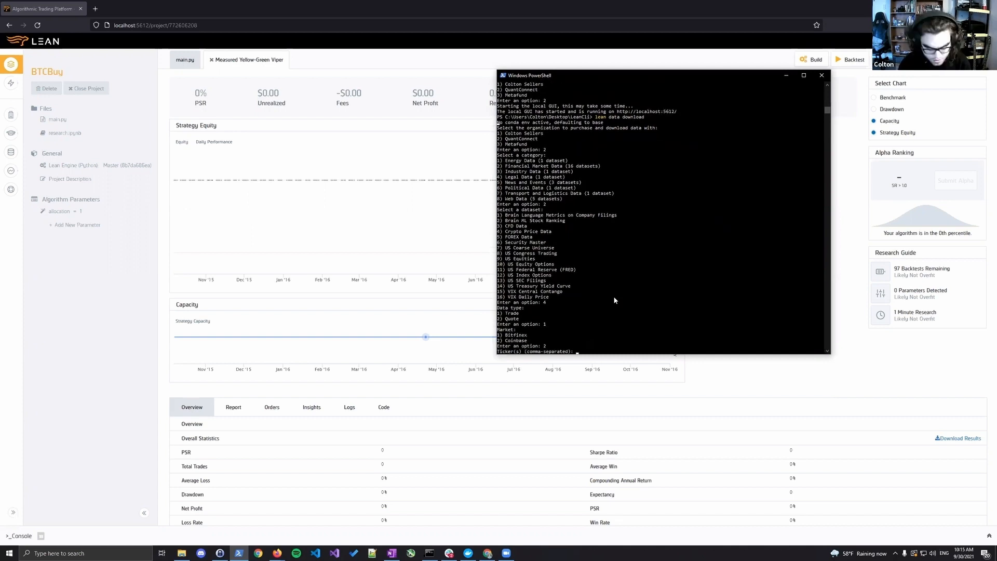
type("BTCUSD")
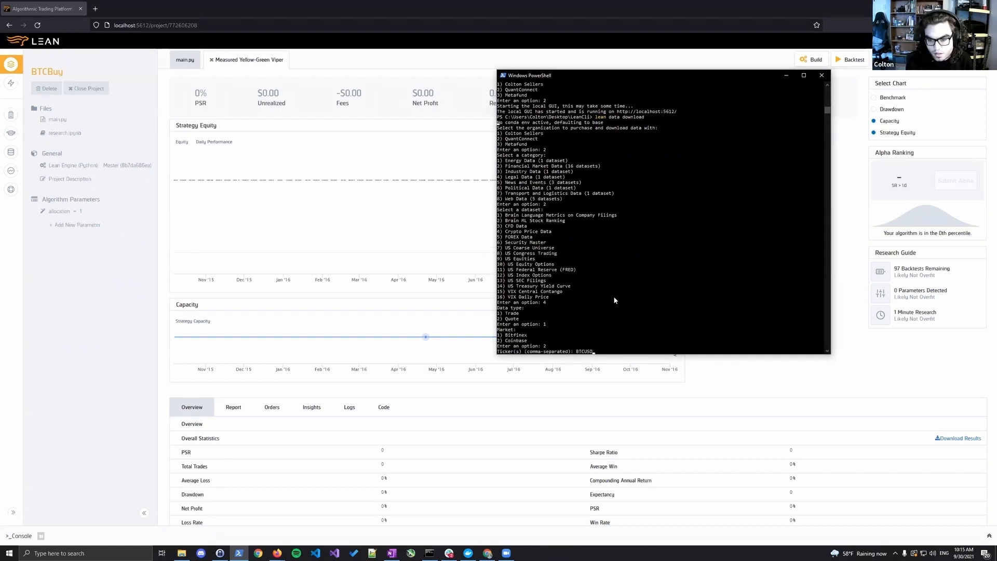
key("Return")
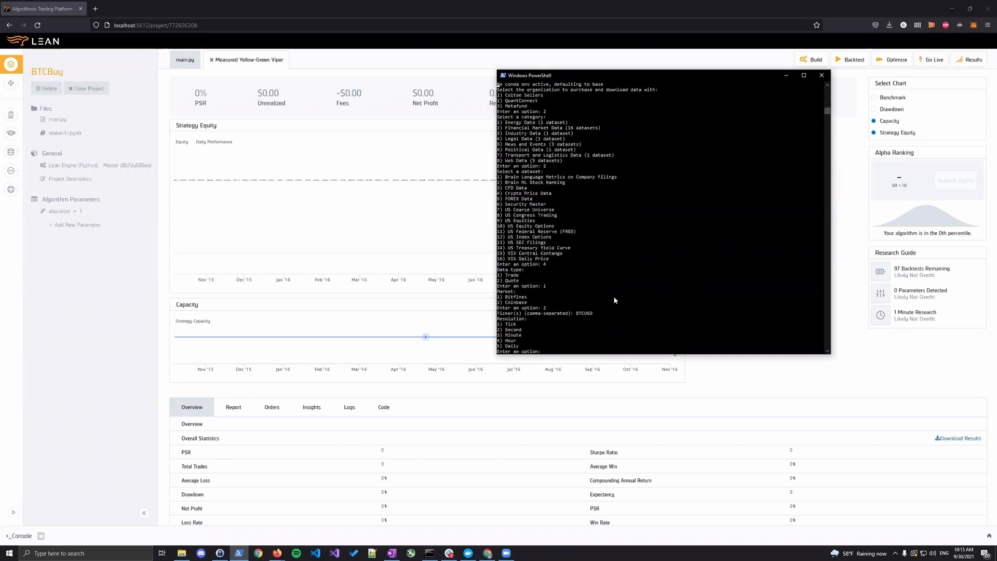
type("4")
key("Return")
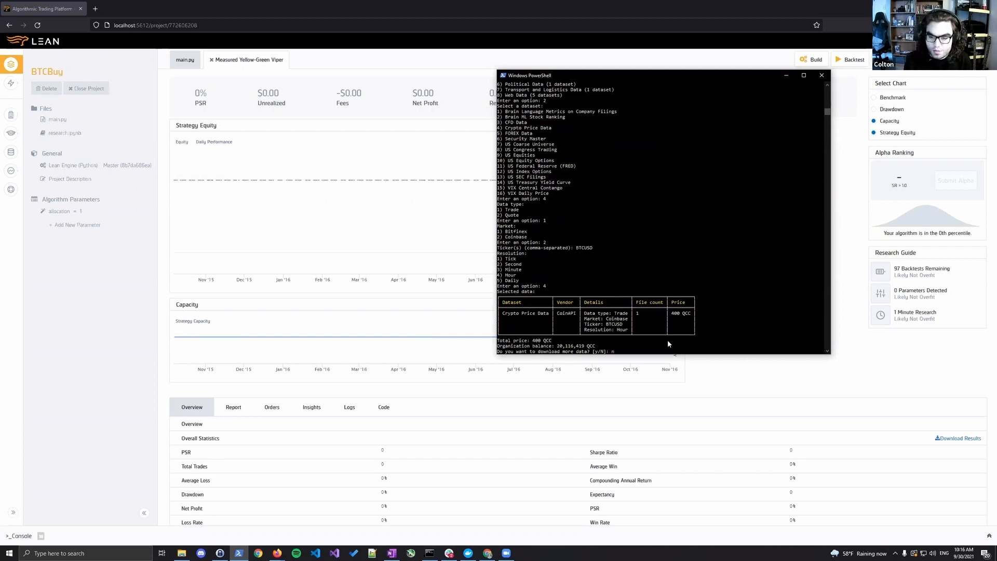
- Decline adding more data with "n" and accept the CLI API Access and Data Agreement at the end of the web page
type("n")
key("Return")
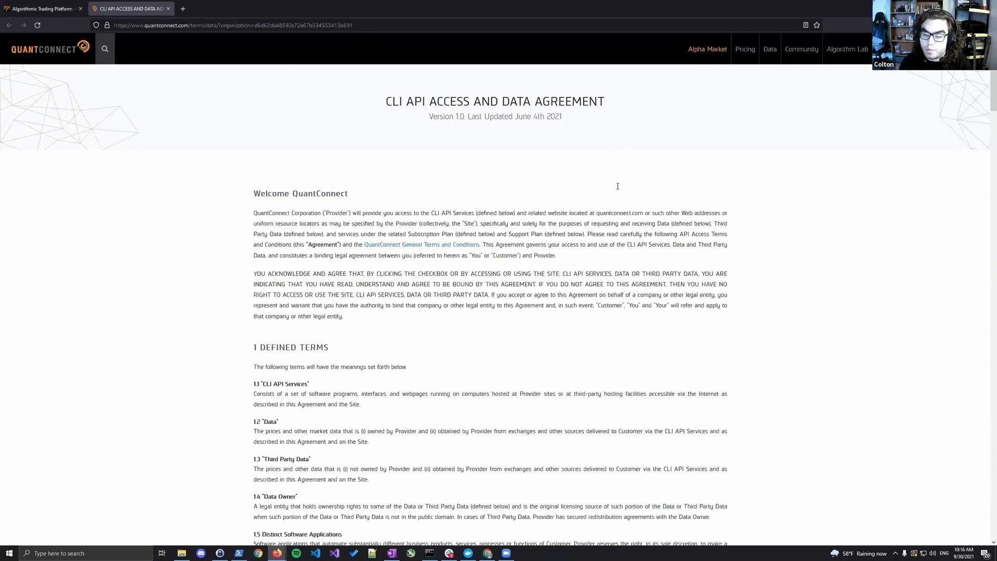
scroll(600, 214, "down", 1)
scroll(600, 215, "down", 20)
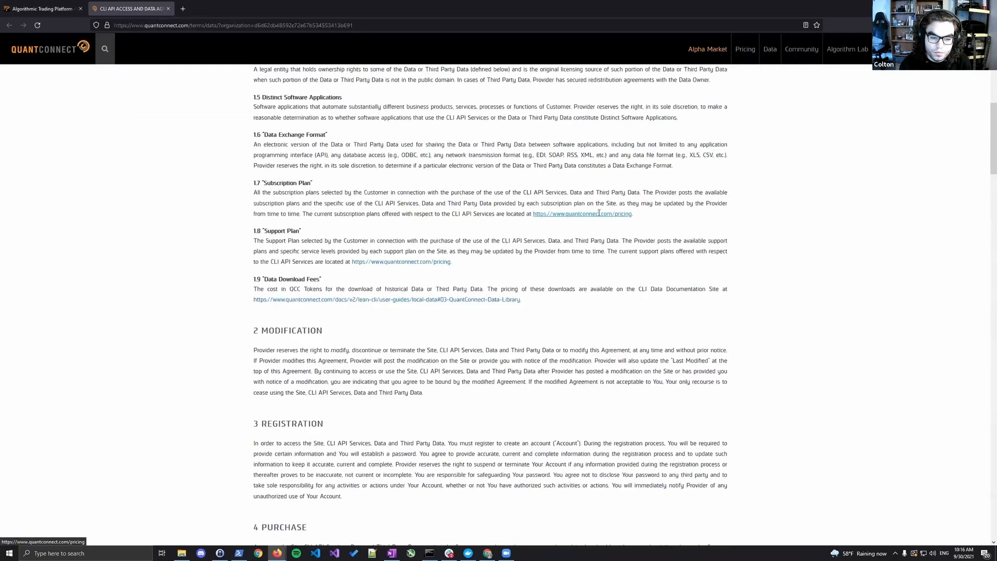
scroll(598, 215, "down", 20)
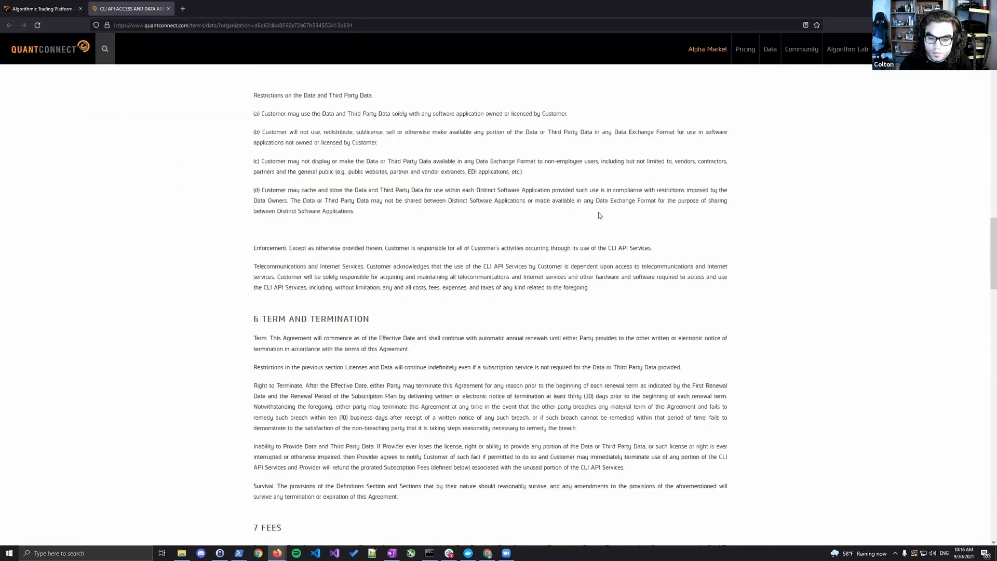
scroll(599, 212, "down", 20)
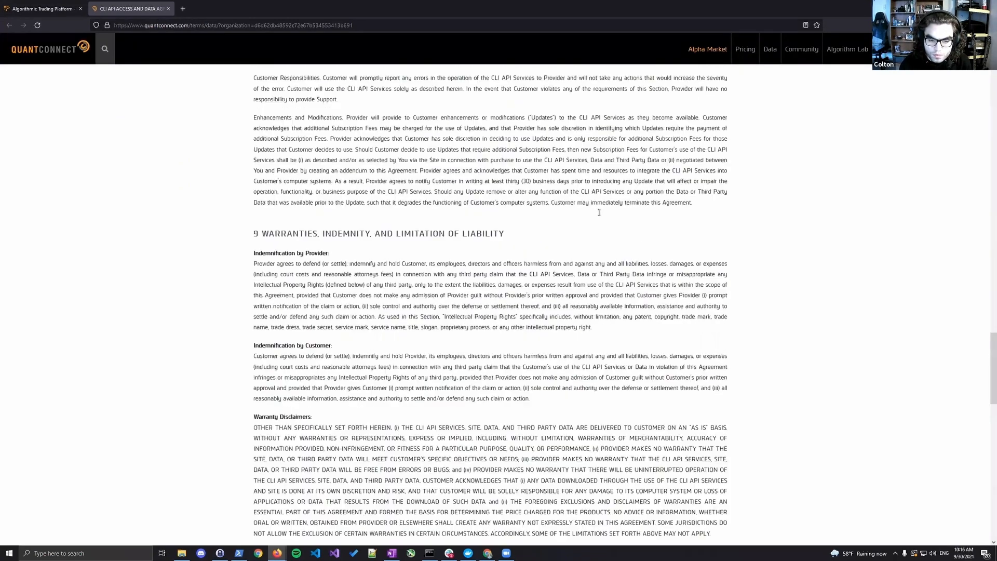
left_click(522, 391)
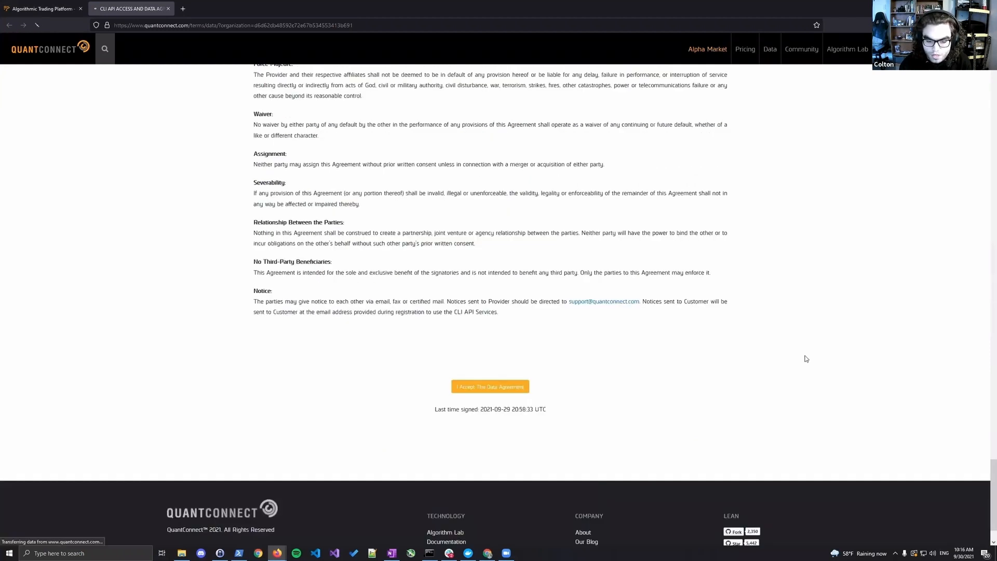
- Switch back to PowerShell, highlight the QCC charge, and answer "y" to purchase and download the data
left_click(239, 552)
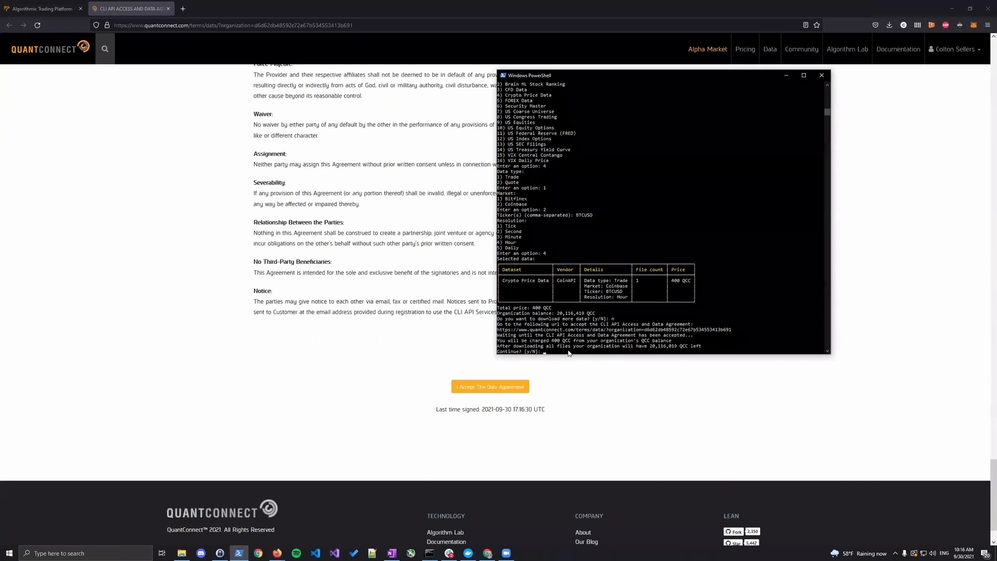
left_click_drag(530, 341, 573, 342)
type("y")
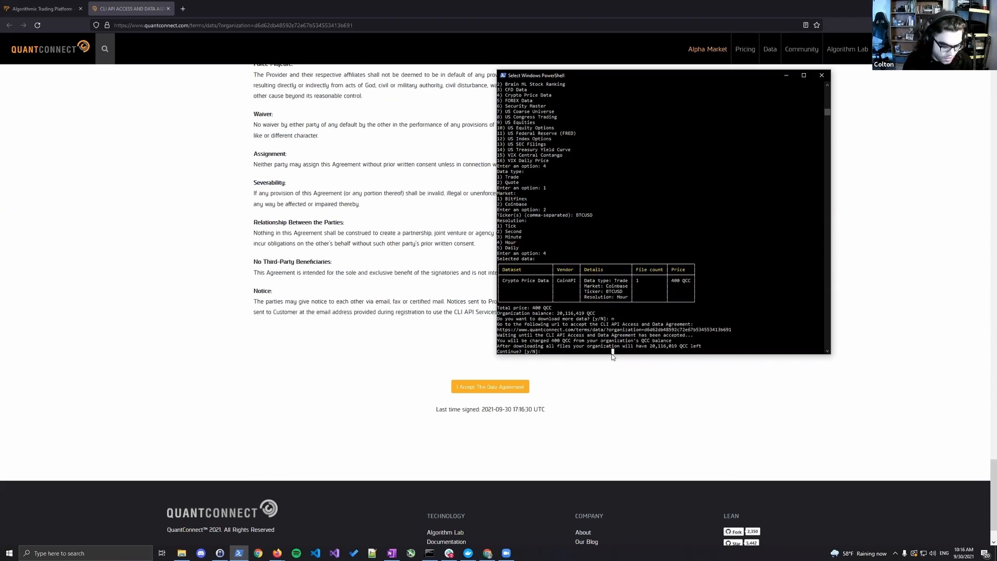
key("Return")
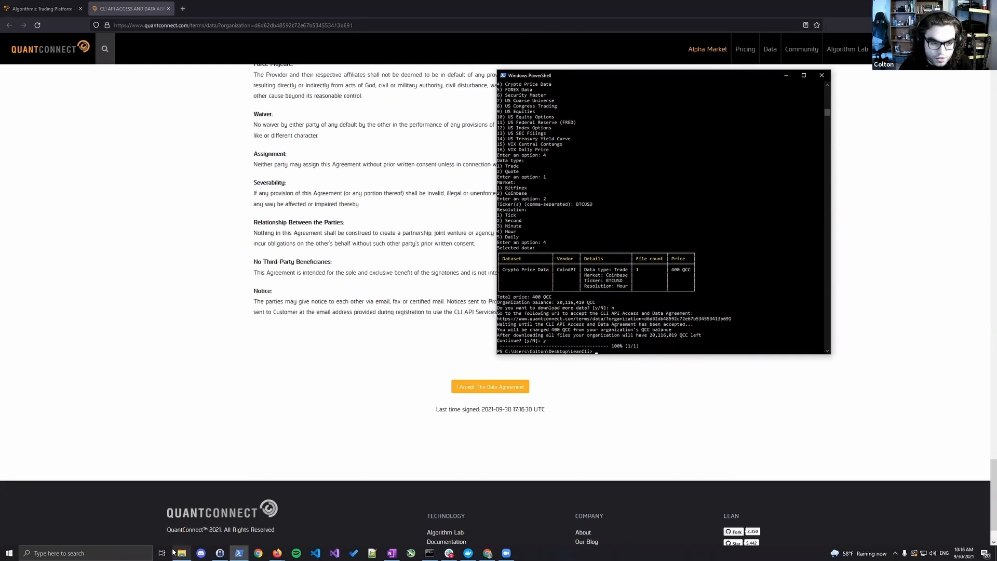
- Switch to File Explorer, browse from LeanCli to data/crypto/gdax/hour, and select btcusd_trade.zip
left_click(180, 553)
scroll(206, 253, "down", 5)
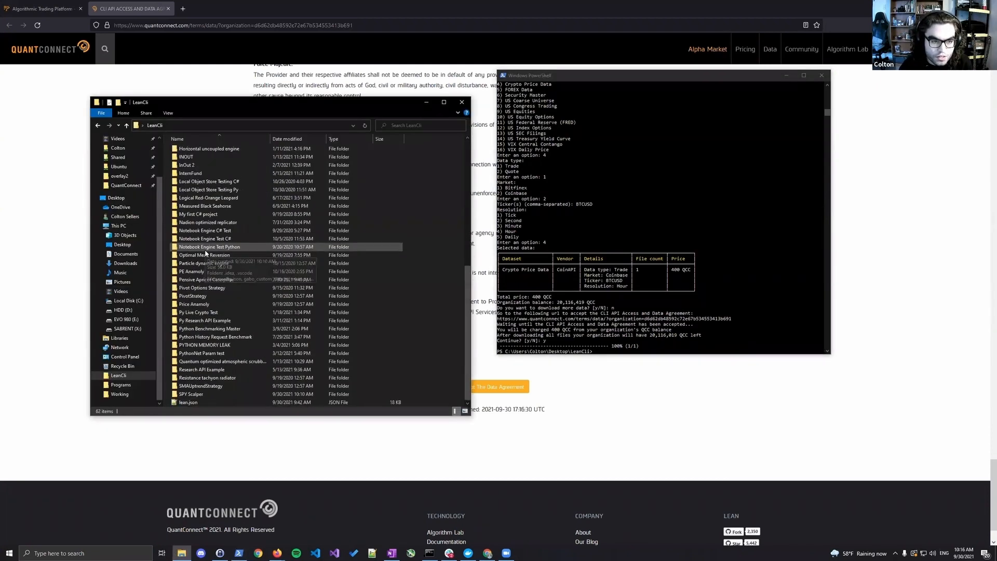
scroll(206, 252, "up", 10)
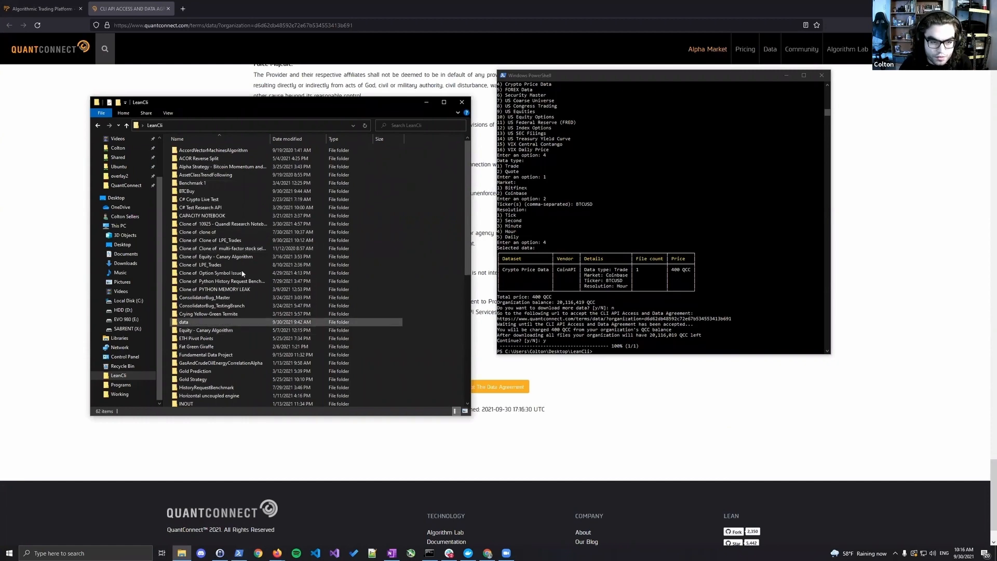
double_click(218, 322)
double_click(213, 164)
double_click(200, 152)
double_click(201, 153)
left_click(200, 153)
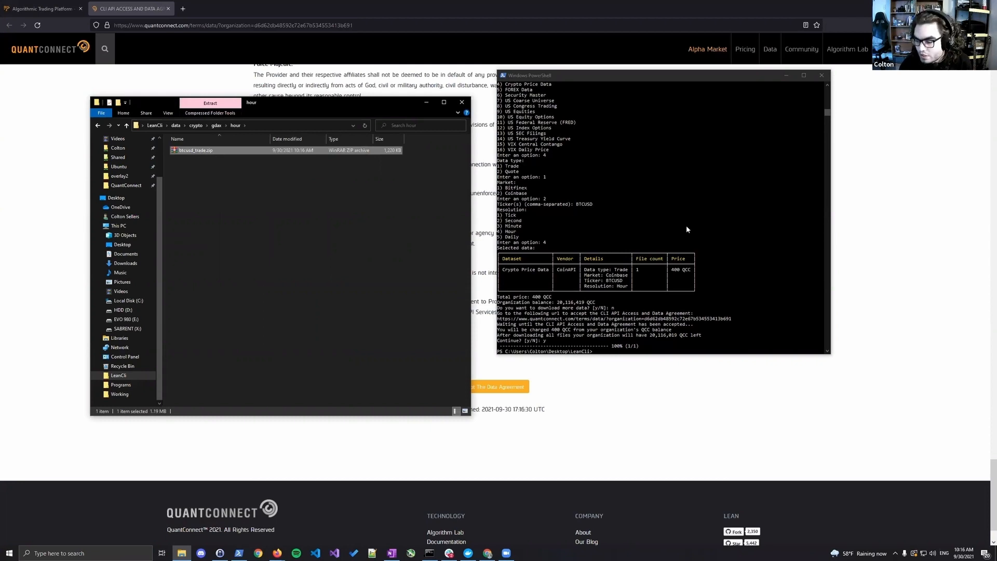
- Return to the Lean GUI in the browser, close the Measured Yellow-Green Viper backtest, and run a new BTCBuy backtest
left_click(40, 7)
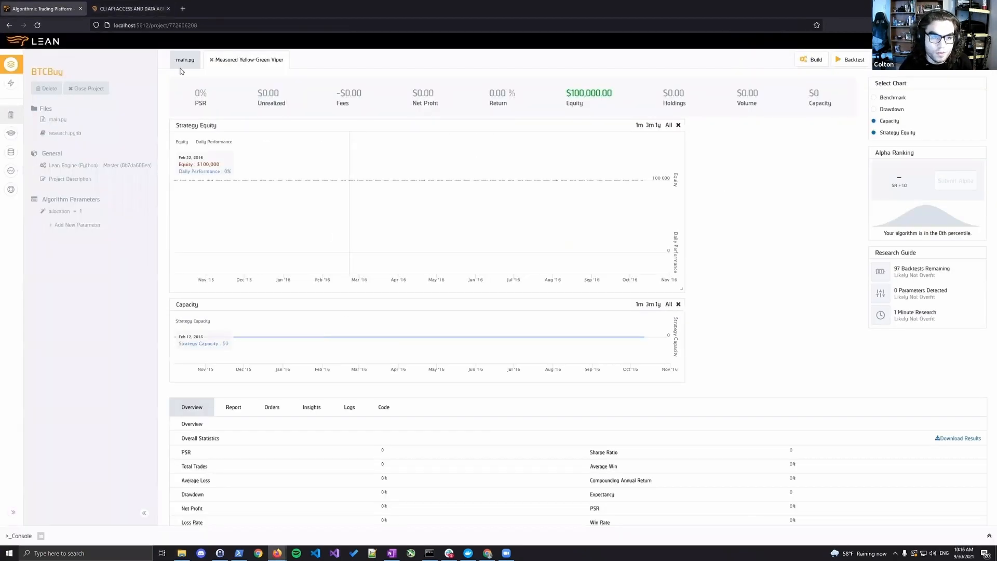
left_click(211, 60)
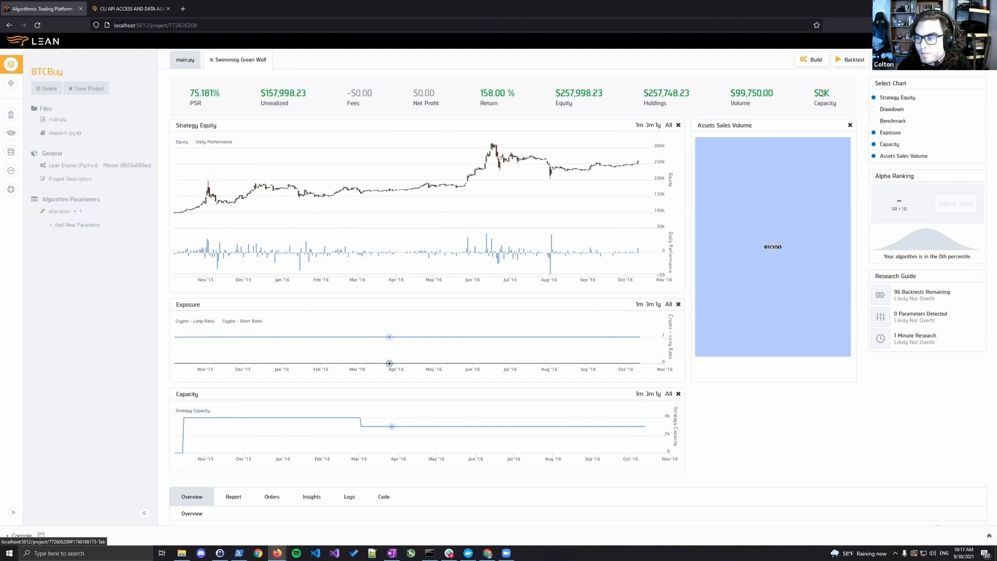
key("alt+Tab")
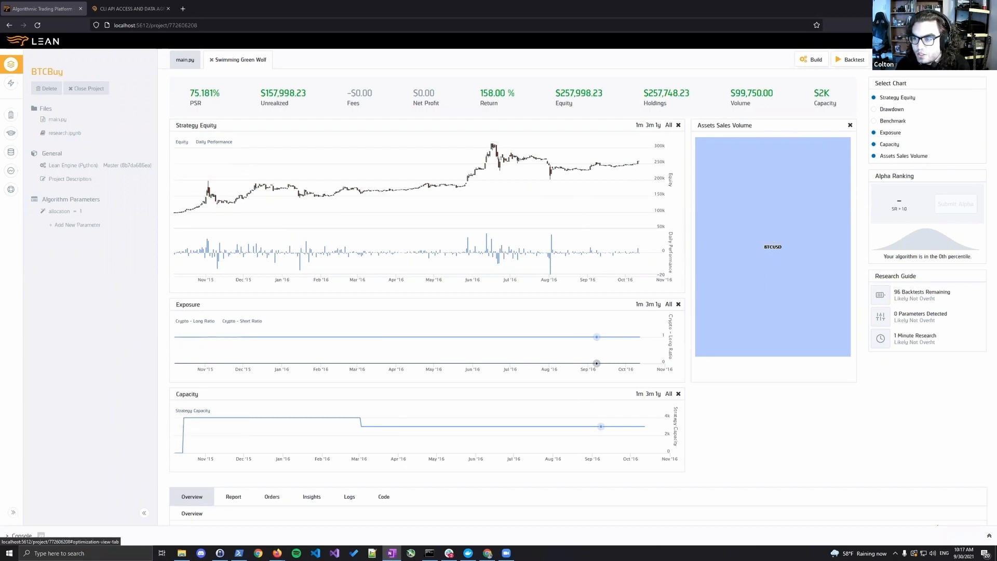
- Start an optimization of BTCBuy, keeping the Grid Search strategy and maximized Sharpe Ratio target, and proceed to the parameters and constraints
left_click(11, 84)
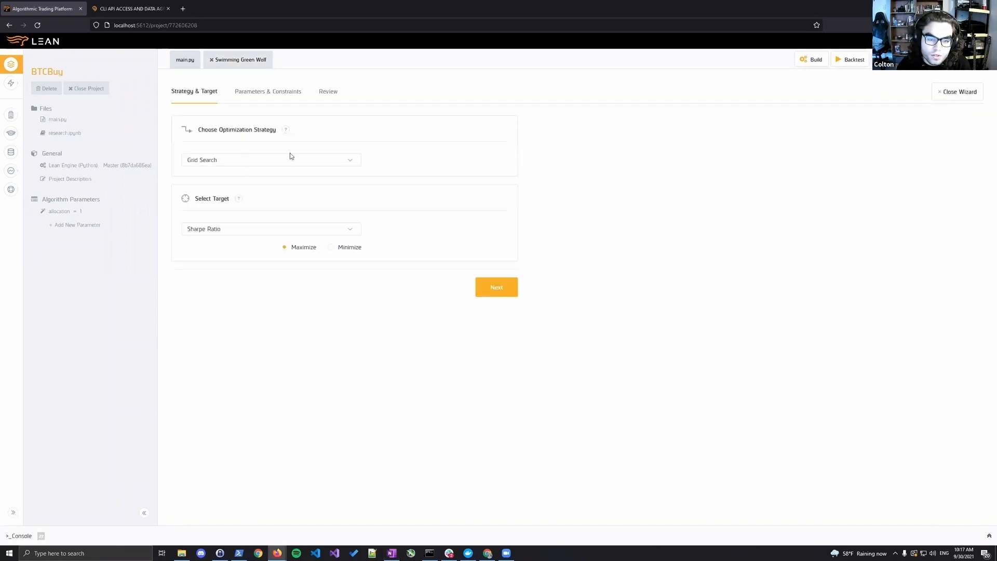
left_click(512, 292)
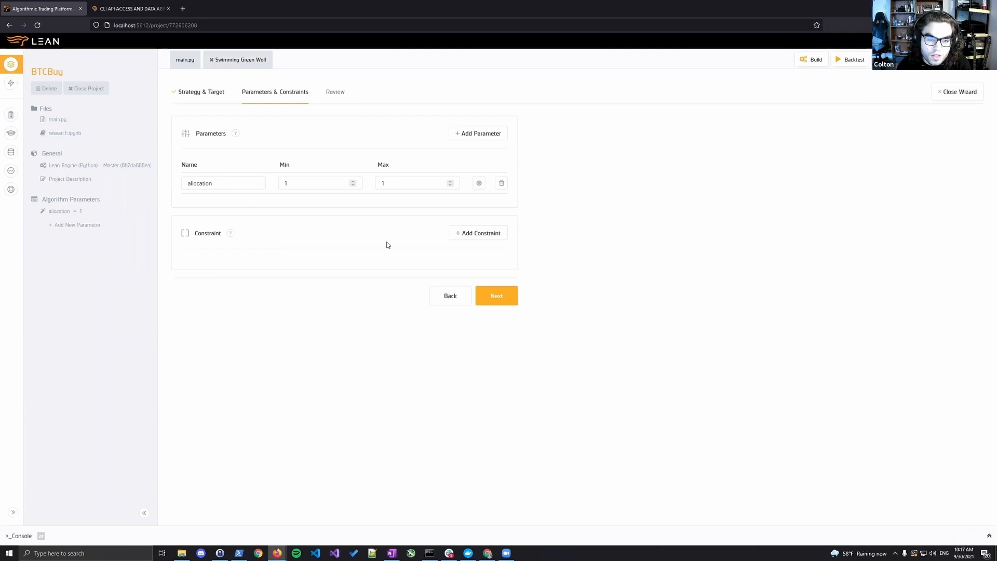
left_click(440, 296)
left_click(308, 161)
left_click(304, 173)
left_click(267, 234)
left_click(255, 231)
left_click(488, 291)
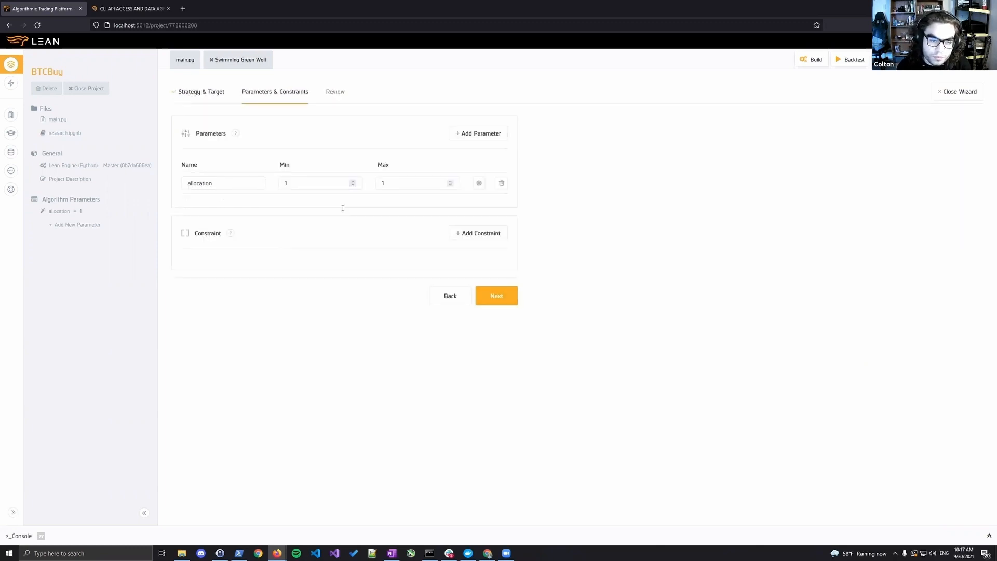
- Set the allocation parameter's step size to 0.1 and launch the optimization
left_click(478, 182)
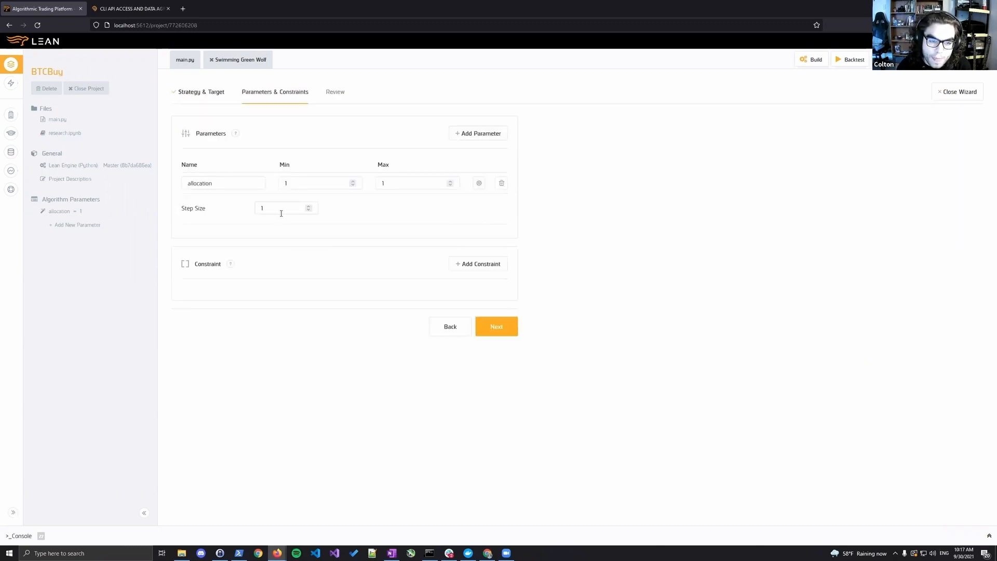
key("ctrl+a")
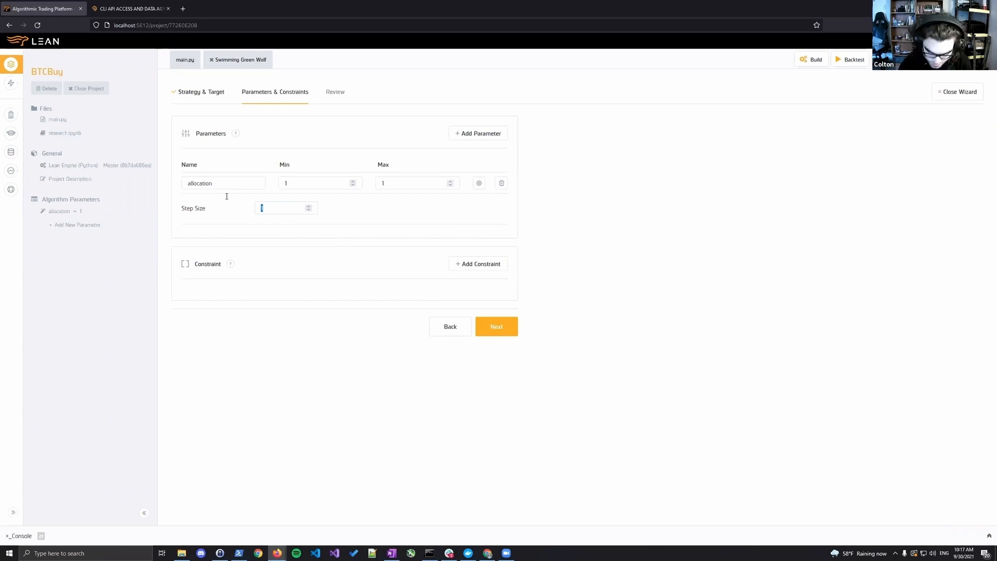
key("BackSpace")
type("0.1")
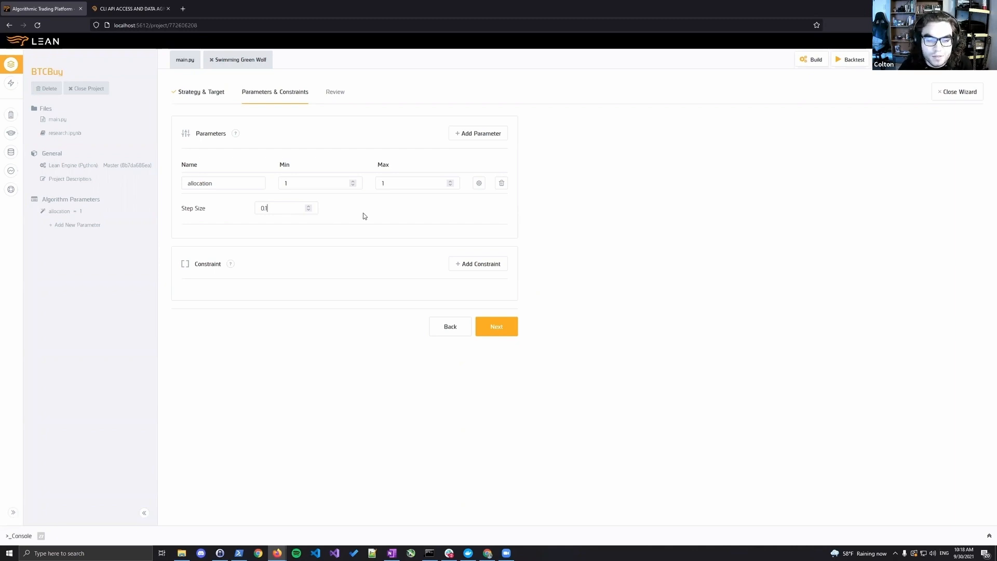
left_click(487, 338)
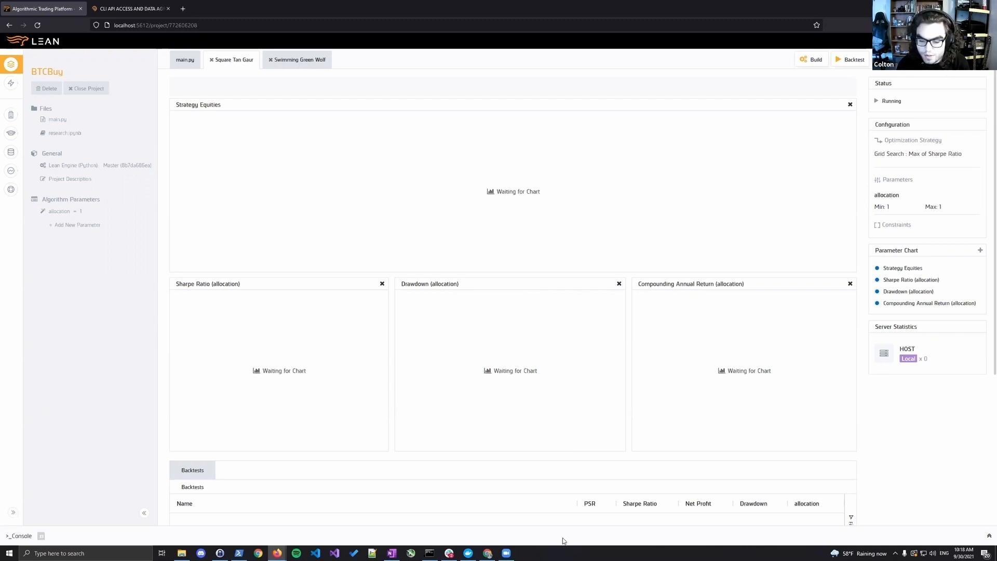
- Check the container list in Docker, return to the Lean GUI, and open the Calm Red Guanaco optimization from the project results
left_click(468, 553)
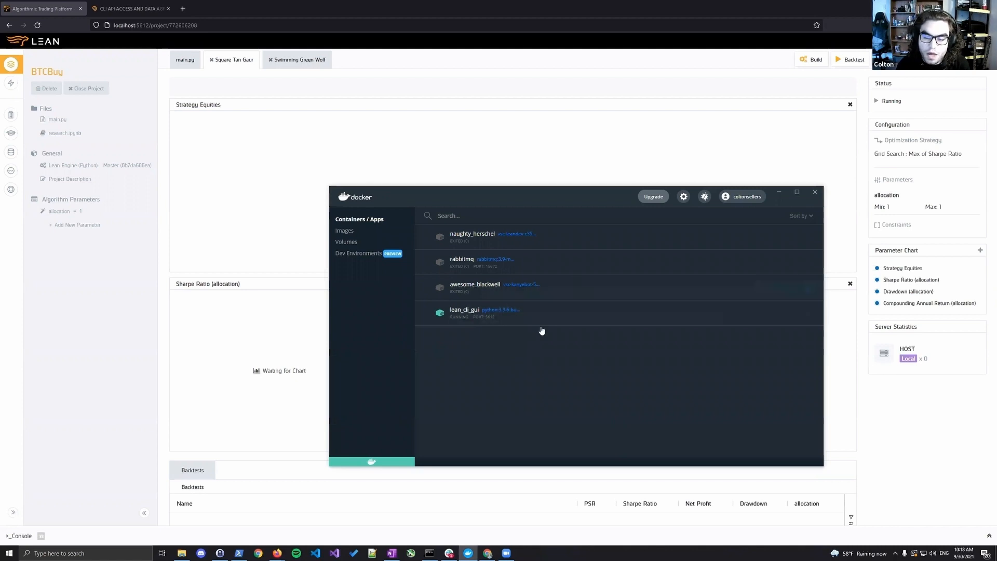
left_click(779, 192)
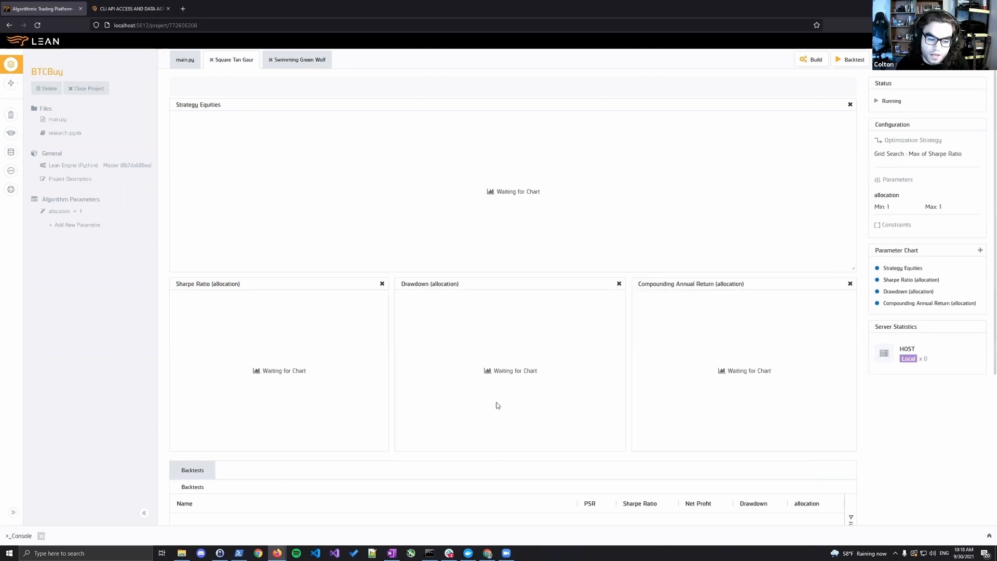
left_click(965, 60)
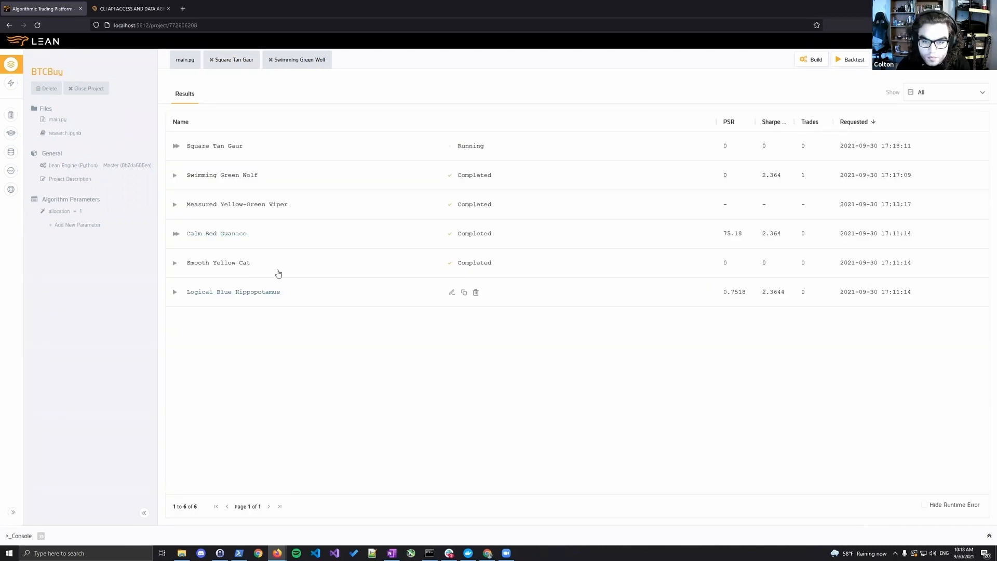
left_click(307, 239)
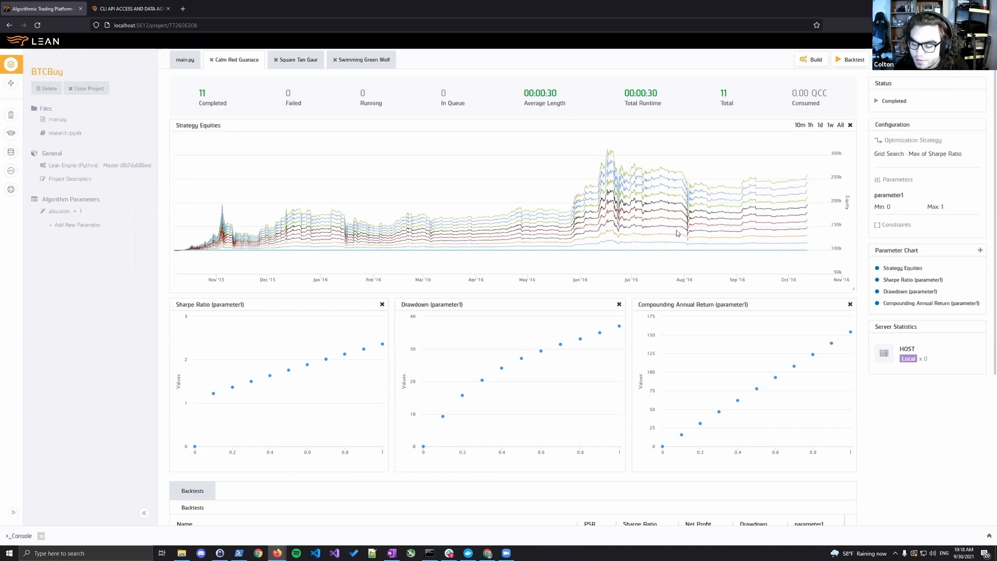
- View the main.py code, open research.ipynb, and run its QuantBook analysis cell
left_click(186, 67)
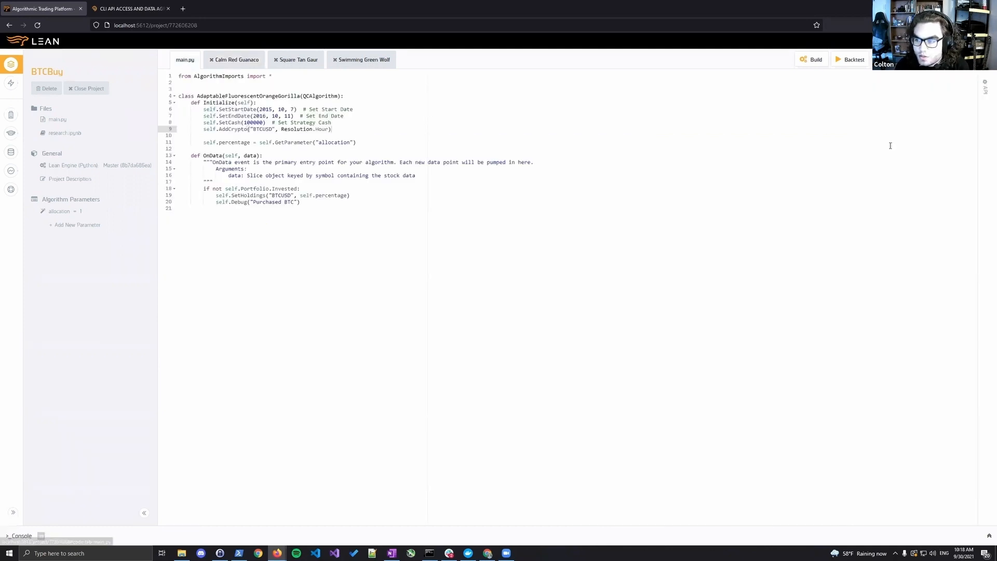
key("Up")
left_click(90, 133)
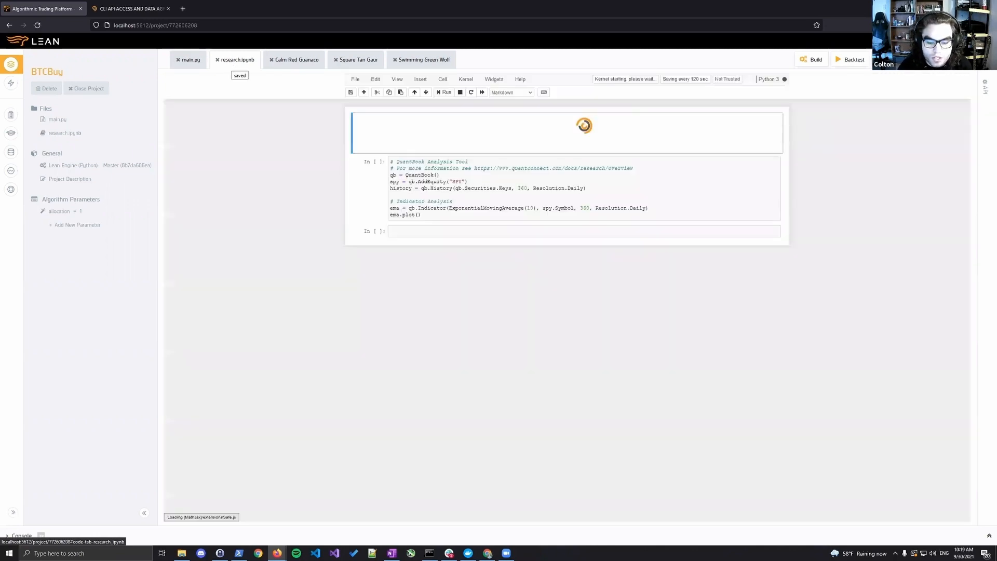
left_click(549, 188)
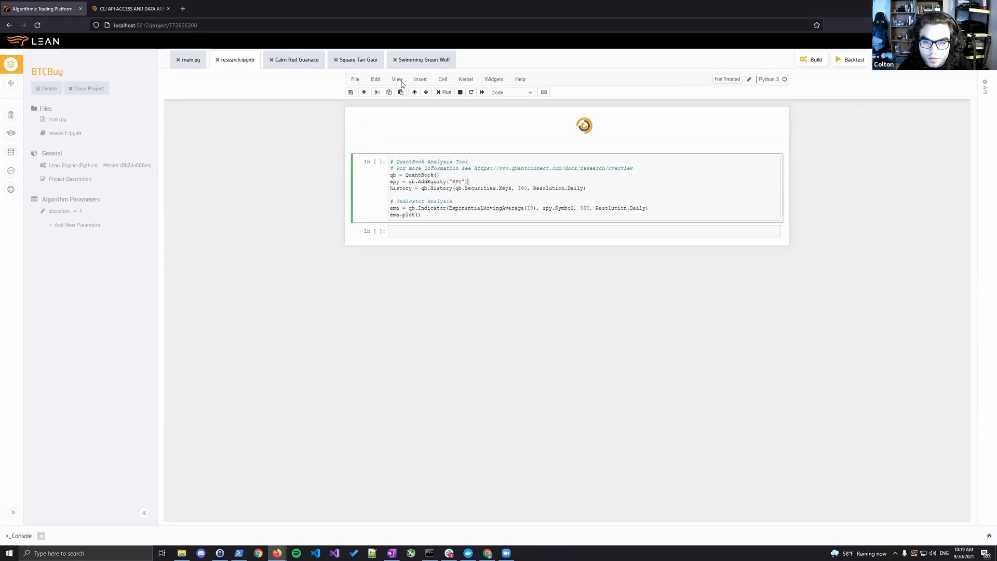
left_click(446, 92)
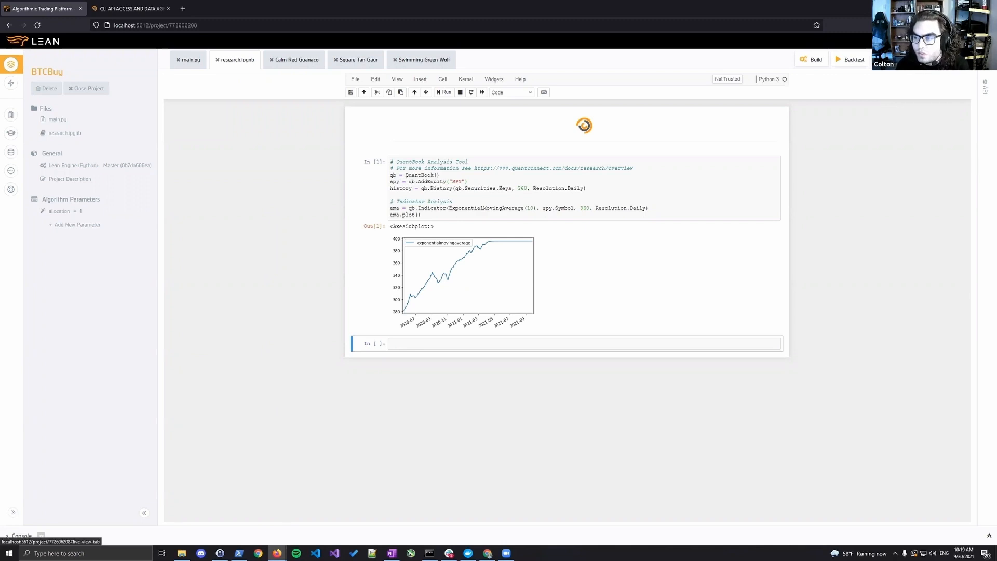
- Open the BTCBuy project's live trading view
left_click(958, 59)
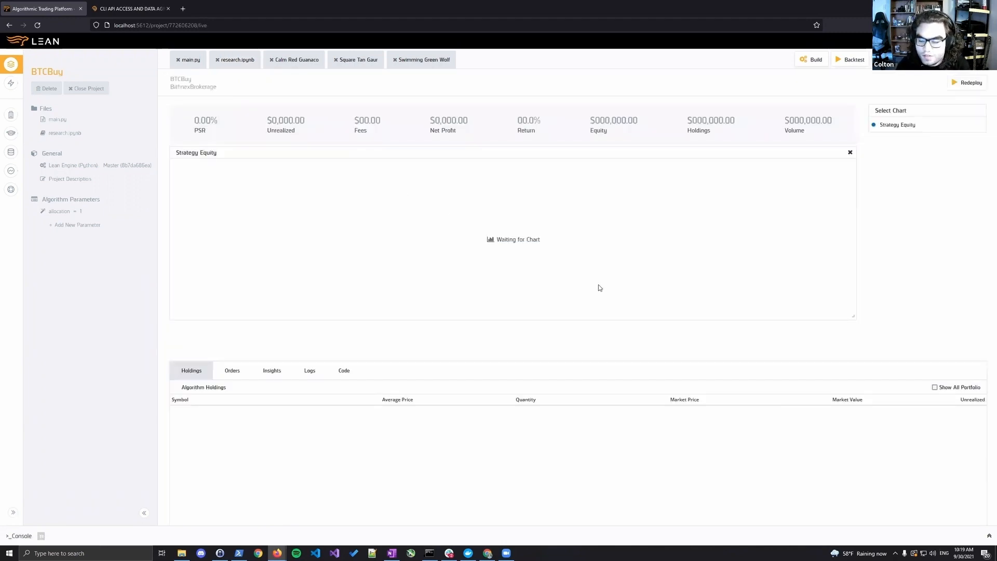
- Redeploy the BTCBuy project live on the Lean Local server with GDAX Brokerage and the QuantConnect data provider
left_click(967, 83)
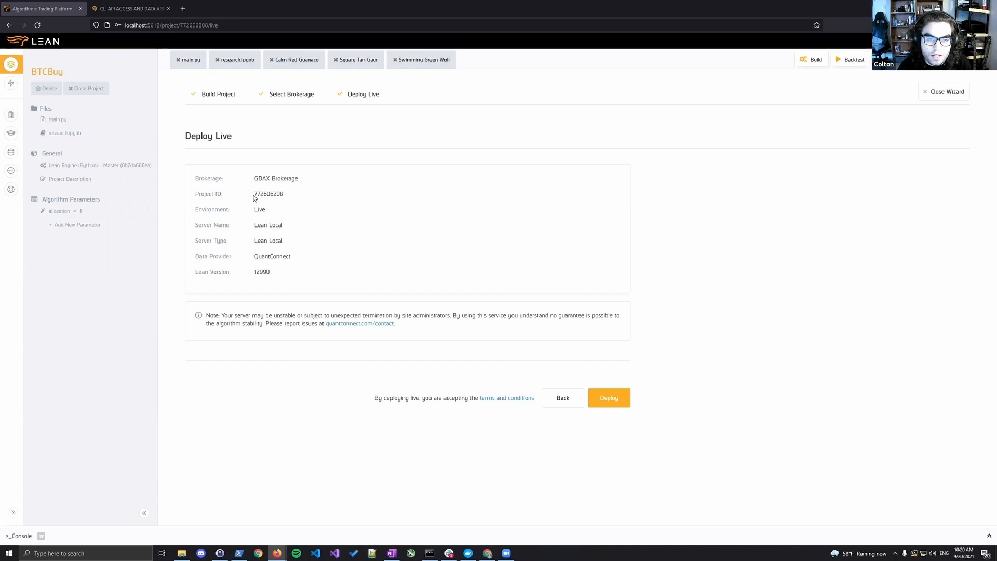
left_click_drag(254, 178, 285, 190)
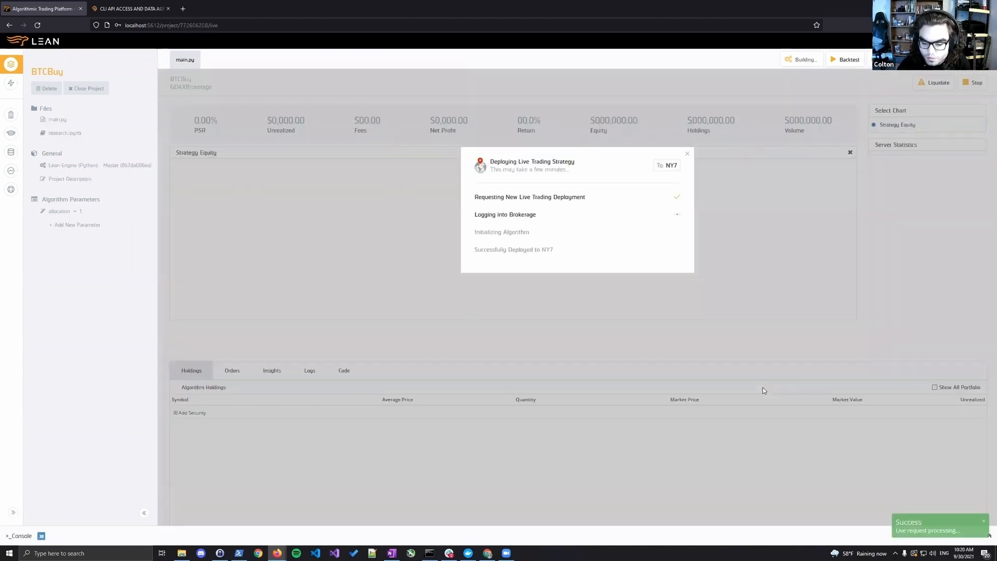
- Switch to Docker, view the logs of the newly started lean_cli container, and return to the Lean GUI
left_click(468, 553)
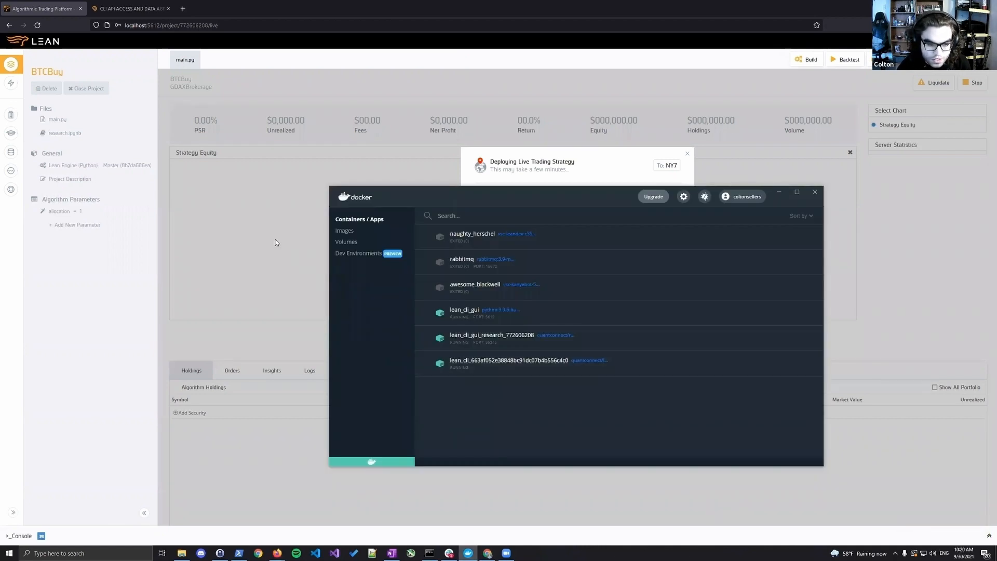
left_click_drag(532, 203, 276, 243)
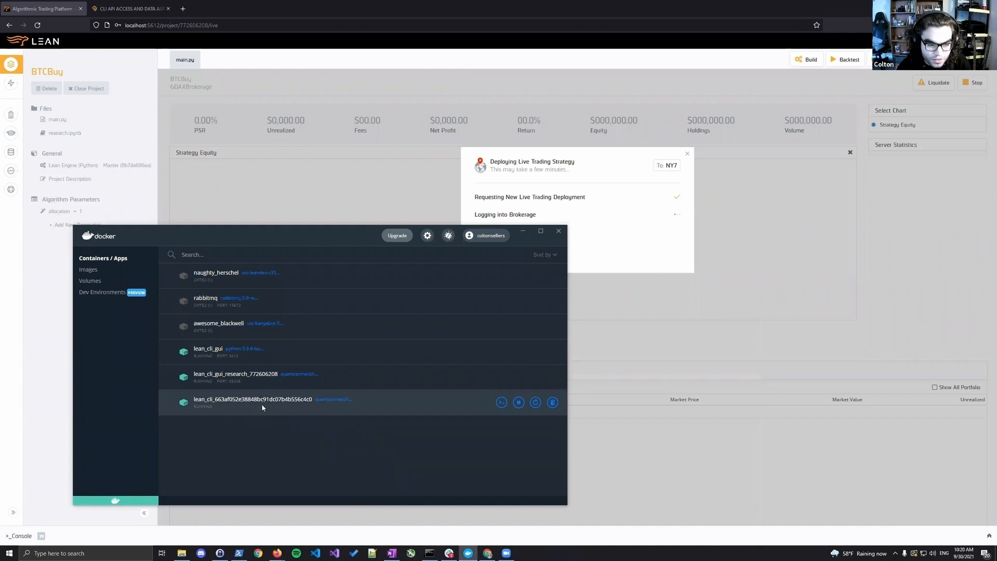
left_click(262, 408)
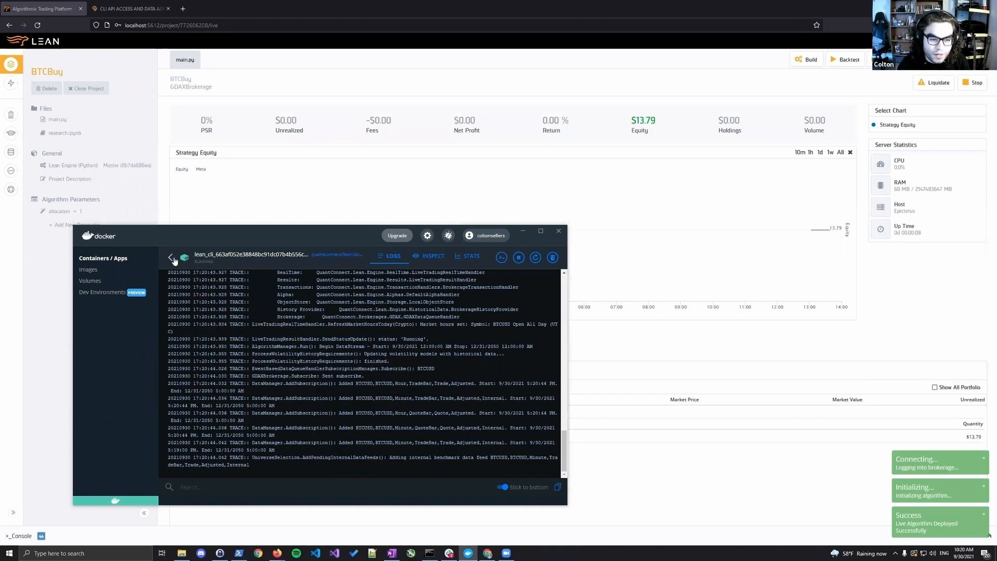
left_click(171, 258)
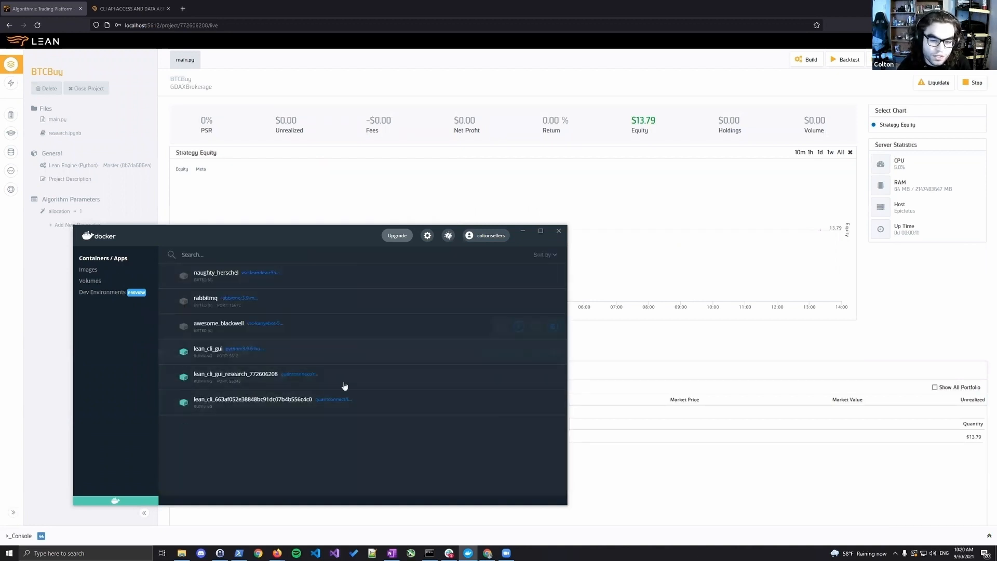
left_click(524, 233)
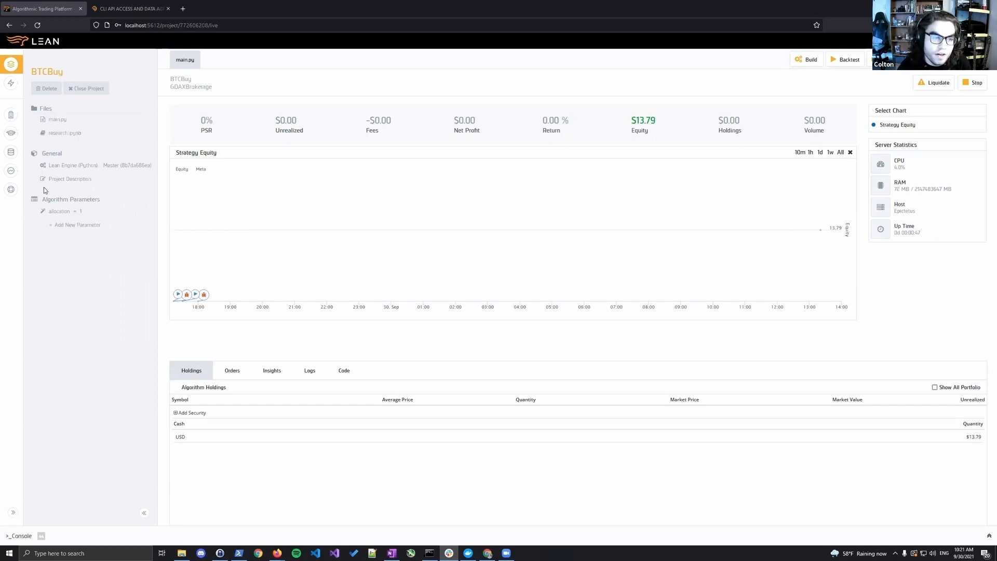
- Close and reopen the BTCBuy project, and change the BTCUSD subscription in main.py to Resolution.Second
left_click(83, 88)
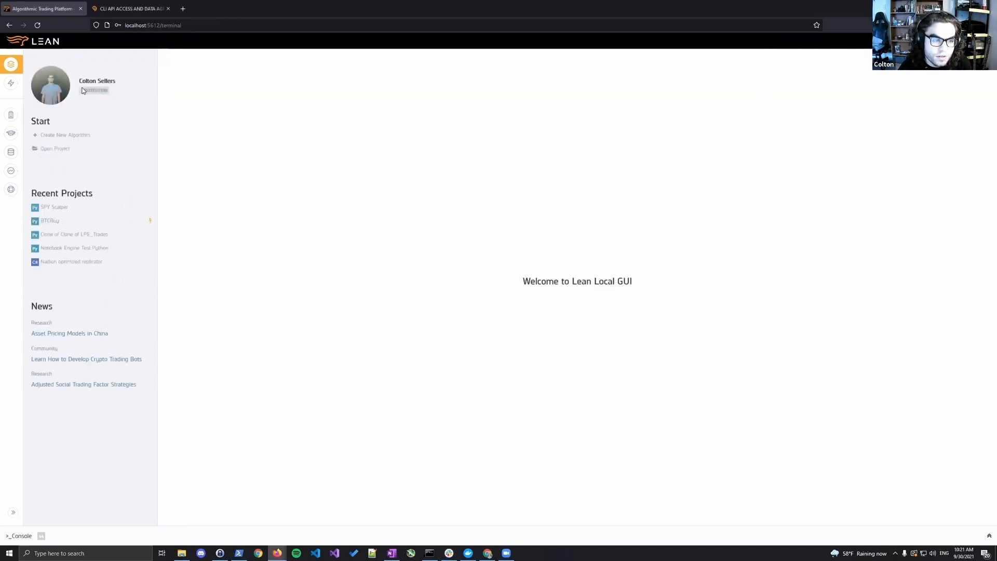
left_click(47, 216)
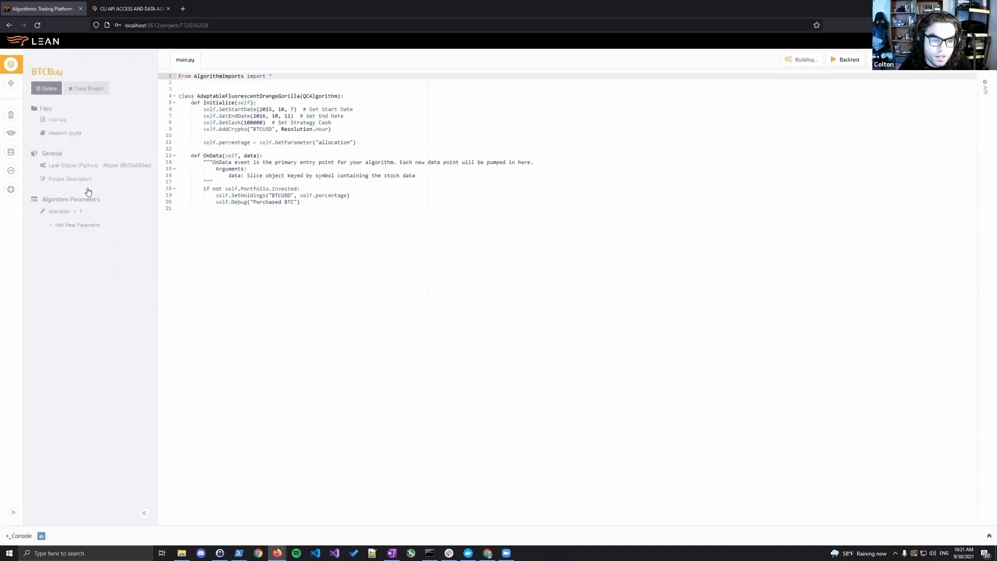
left_click(326, 133)
left_click_drag(328, 129, 315, 129)
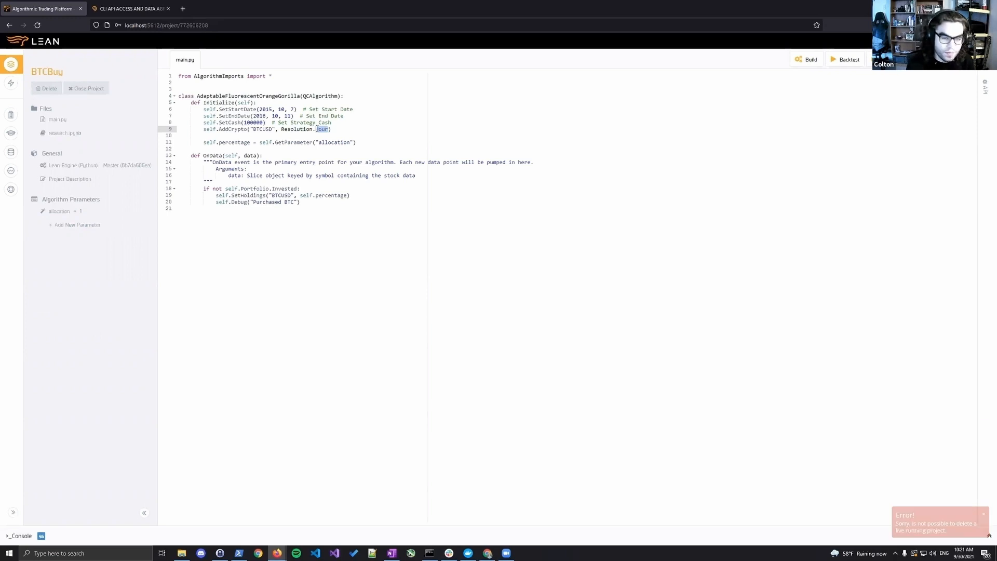
type("Second")
left_click(357, 123)
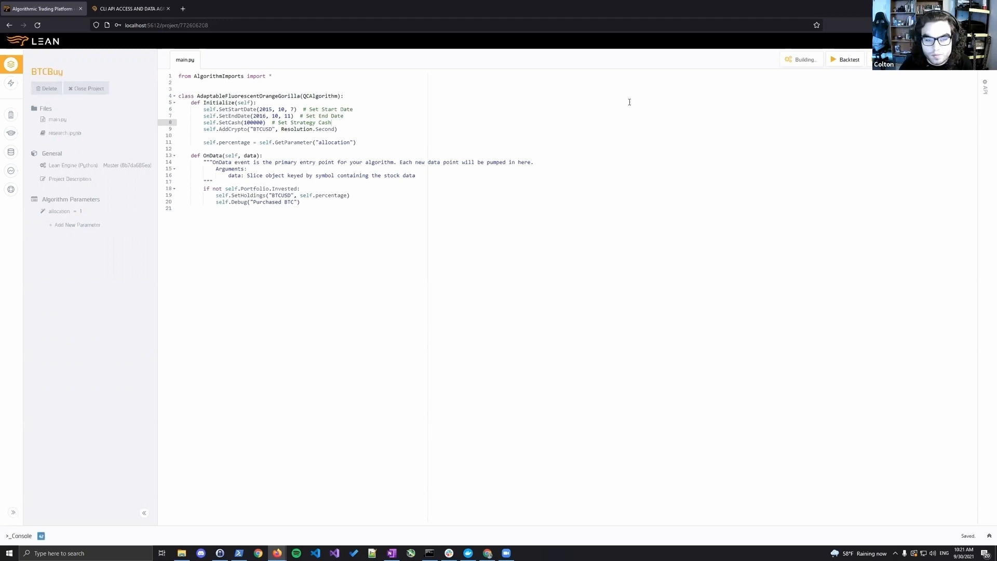
left_click(644, 116)
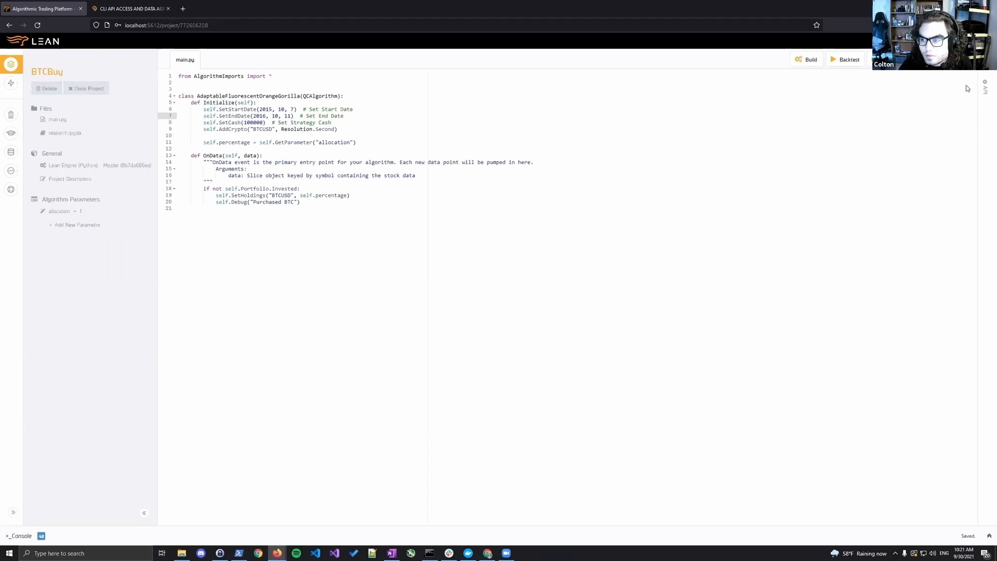
- Open BTCBuy's live trading view and stop the running algorithm
left_click(956, 60)
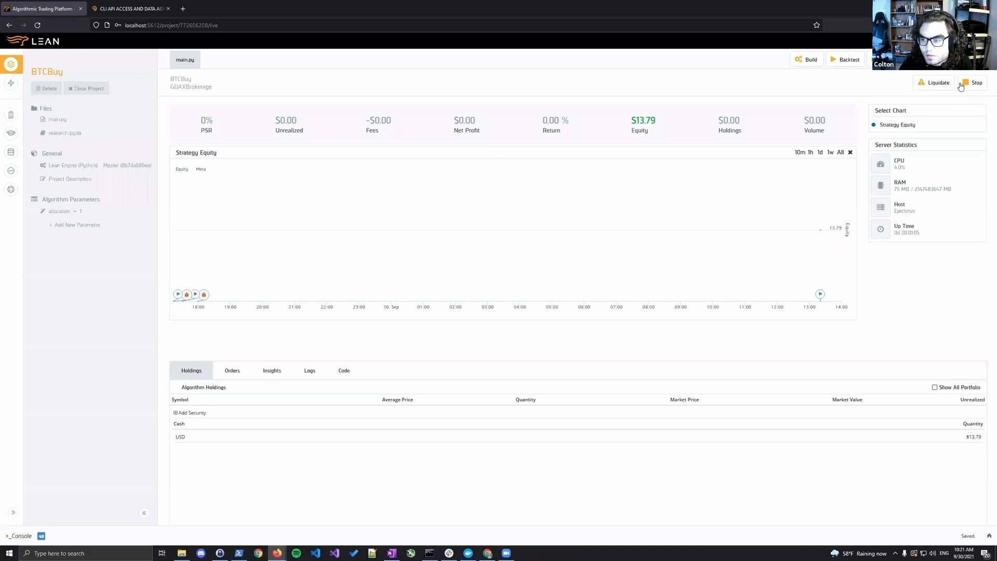
left_click(965, 84)
left_click(634, 138)
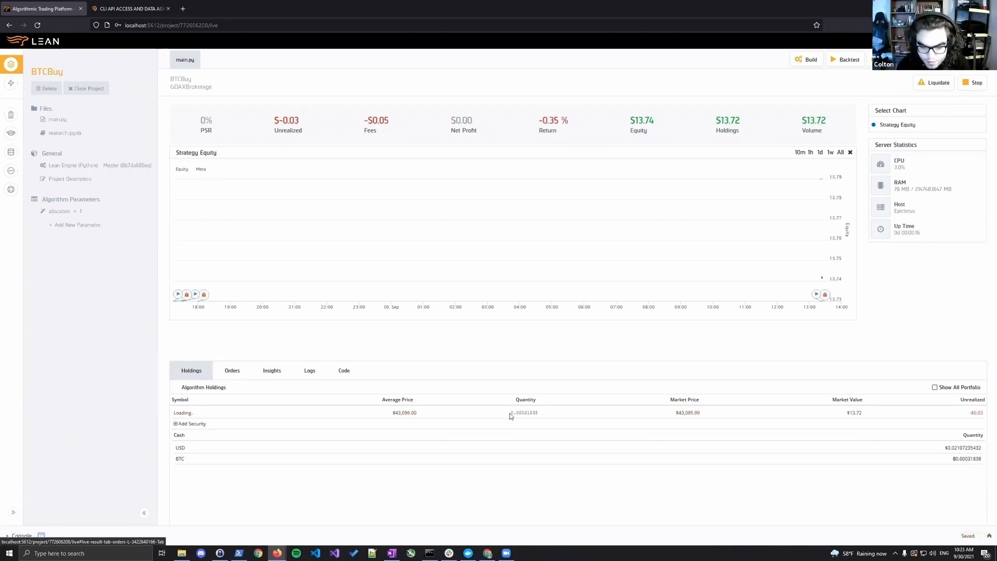
- Review the live algorithm's orders, holdings and server statistics
left_click(232, 372)
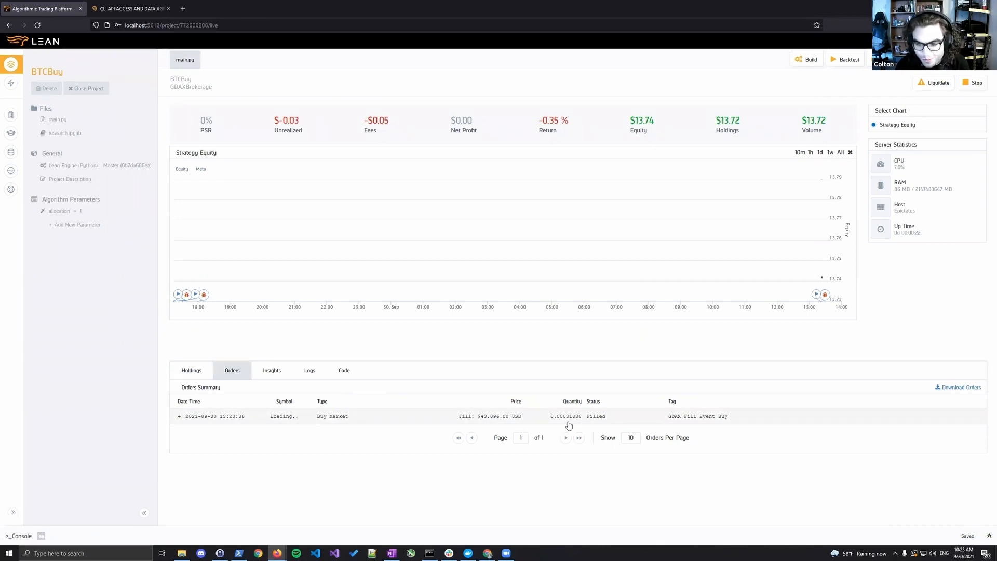
left_click(200, 374)
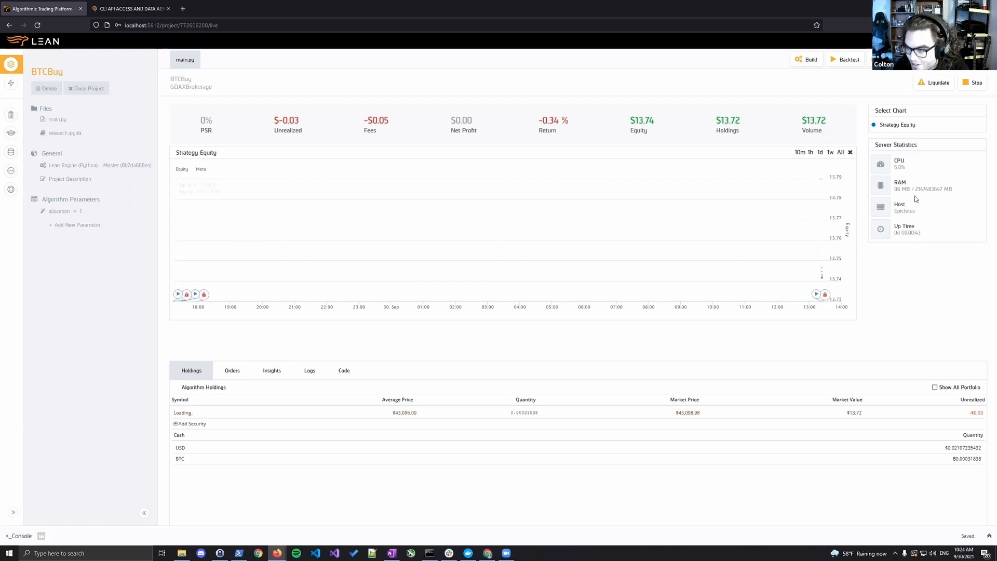
left_click_drag(915, 188, 908, 168)
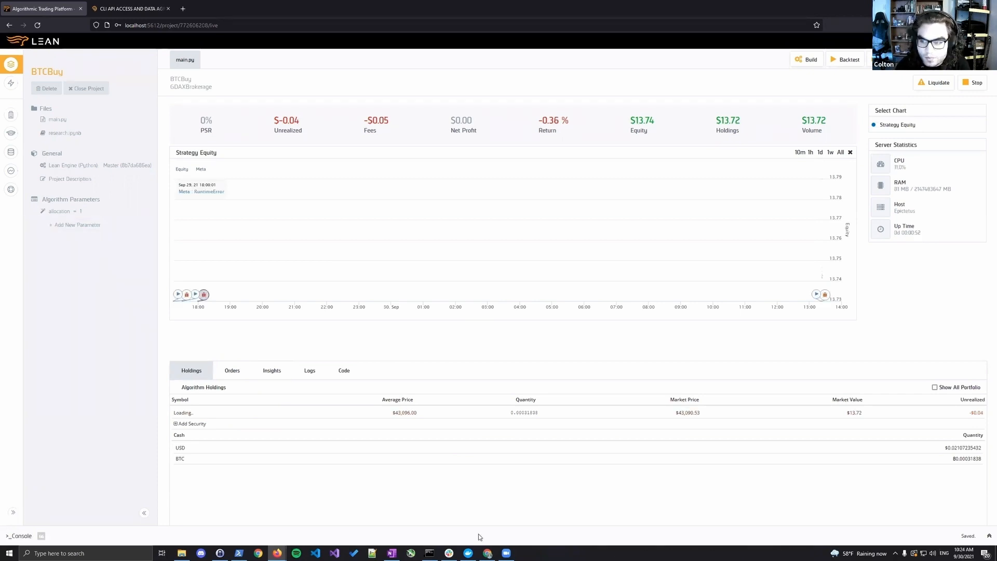
- Open the BTCBuy project's research.ipynb notebook at its QuantBook analysis cell
left_click(100, 134)
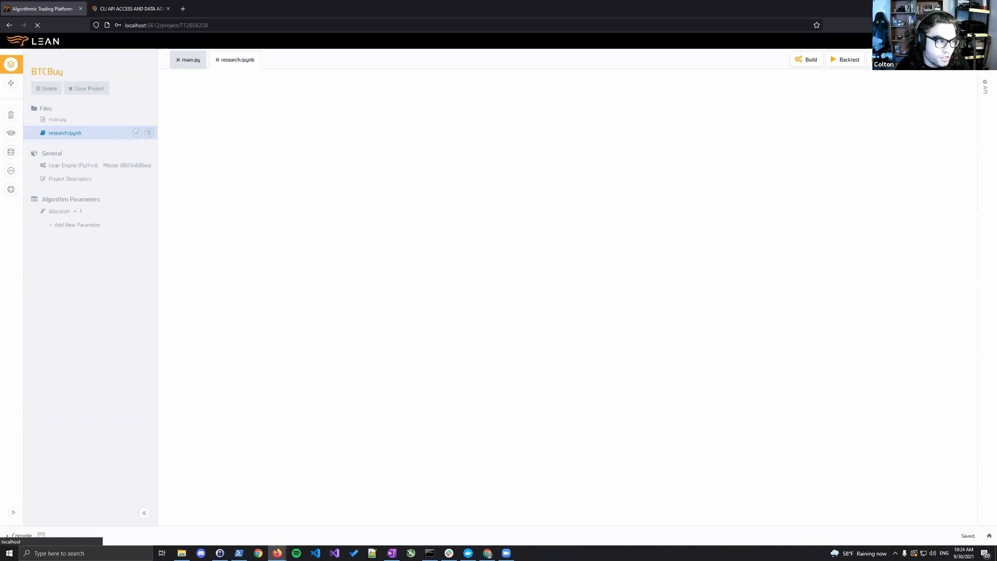
left_click(461, 199)
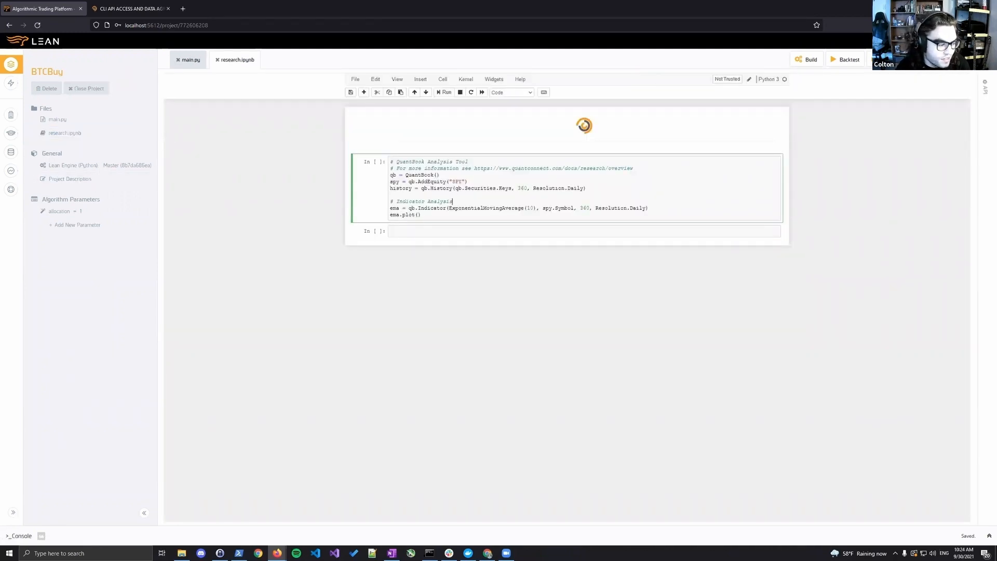
left_click(391, 553)
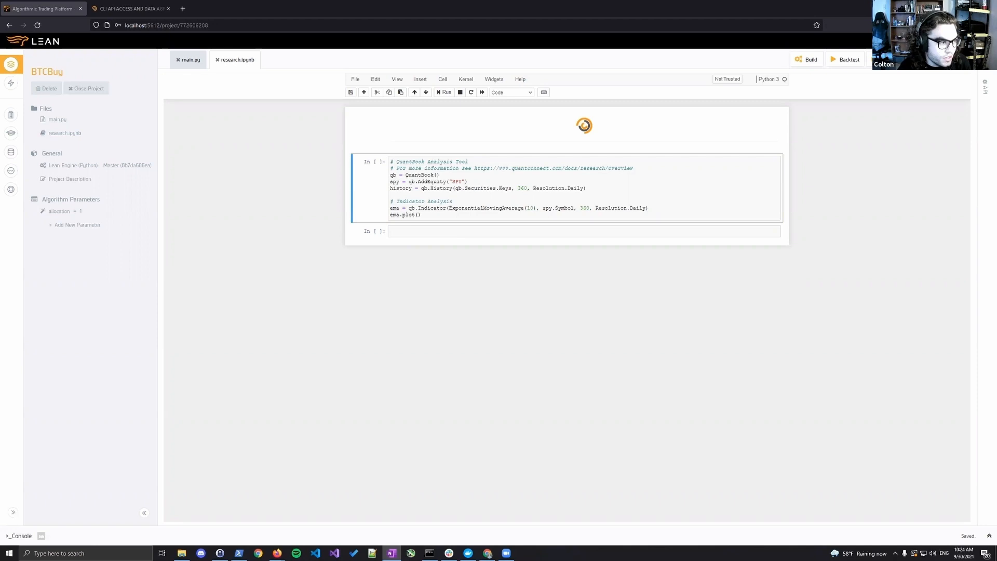
- Stop the local GUI by running lean gui stop in Windows PowerShell, and dismiss the notebook's connection dialog
left_click(241, 553)
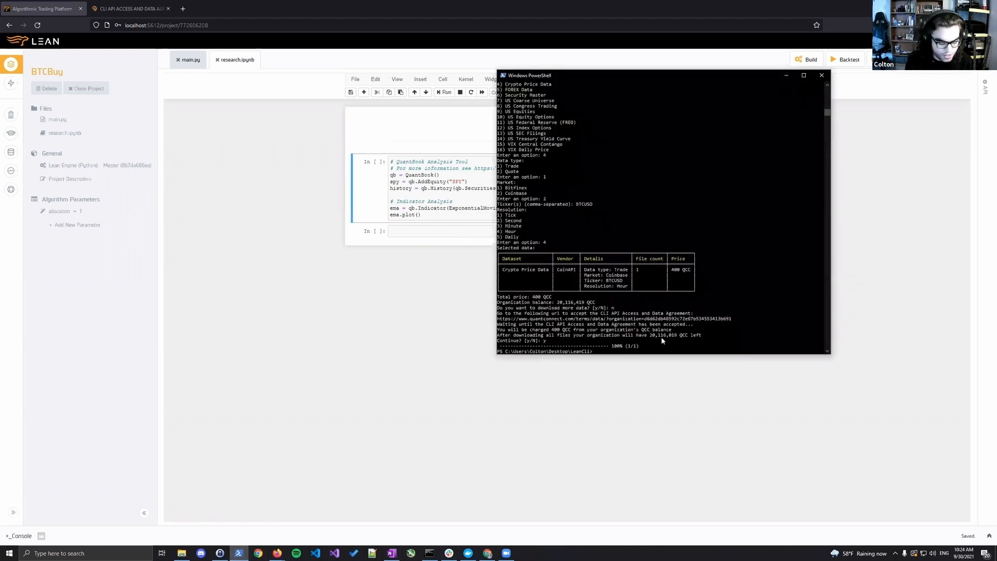
type("lean hg")
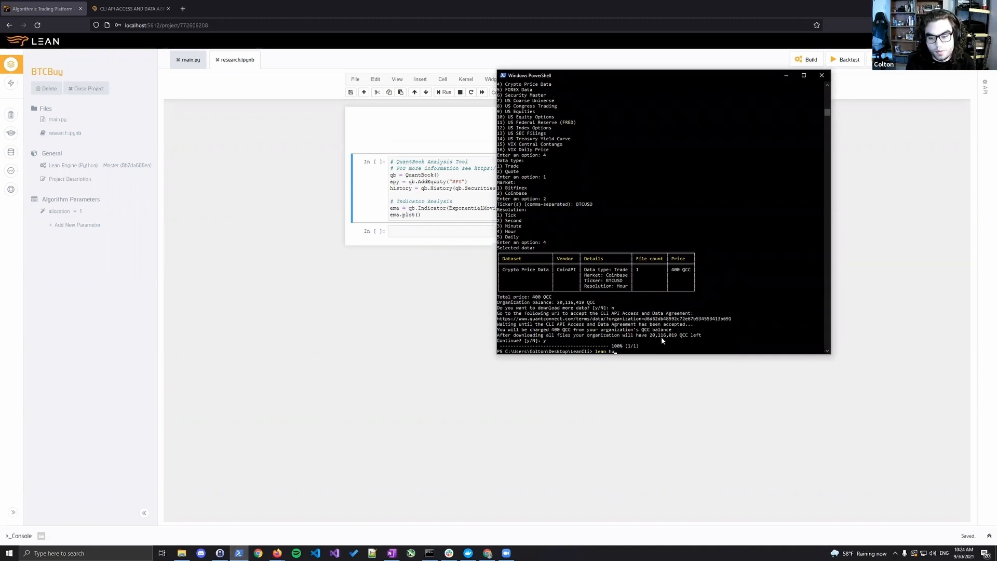
key("BackSpace")
type("gui stop")
key("Return")
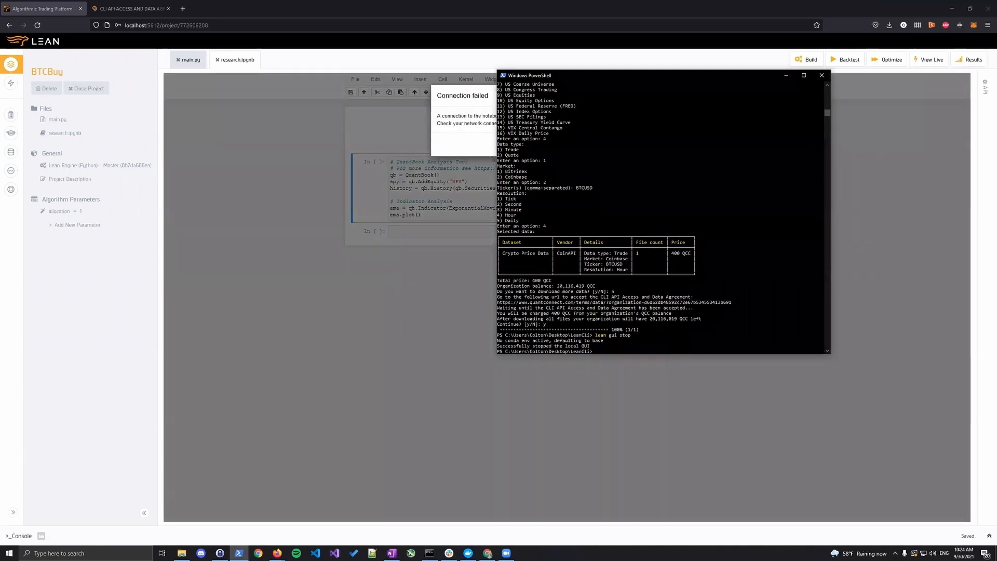
left_click(445, 100)
left_click(694, 145)
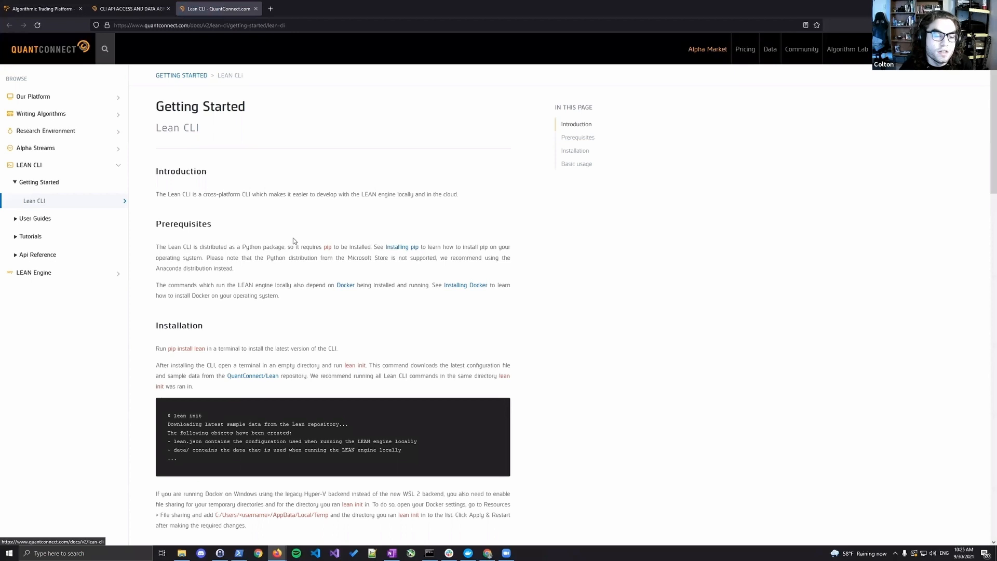
- Read the Lean CLI documentation on cloud synchronization and the Running backtests tutorial, including the local backtest steps
left_click(59, 220)
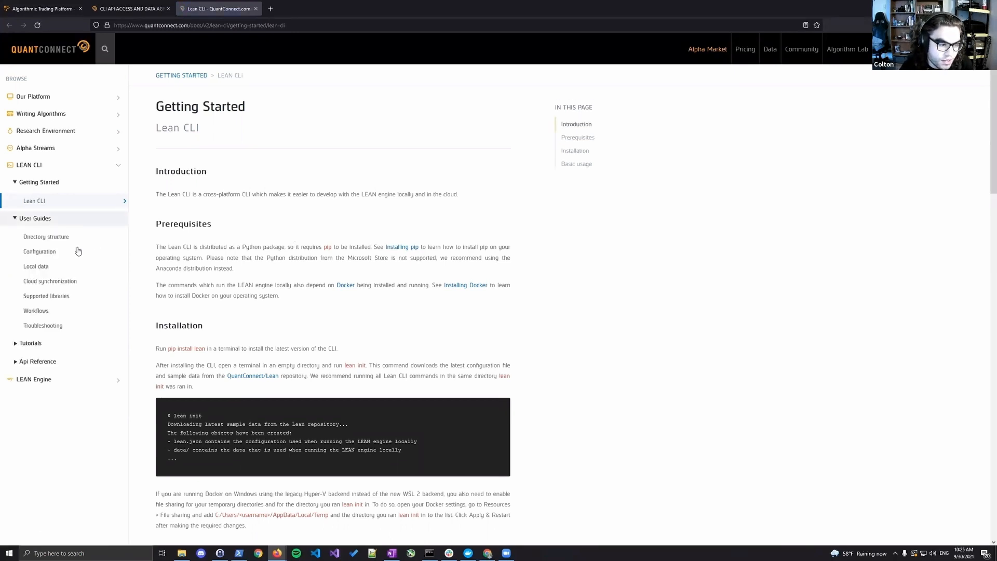
left_click(73, 282)
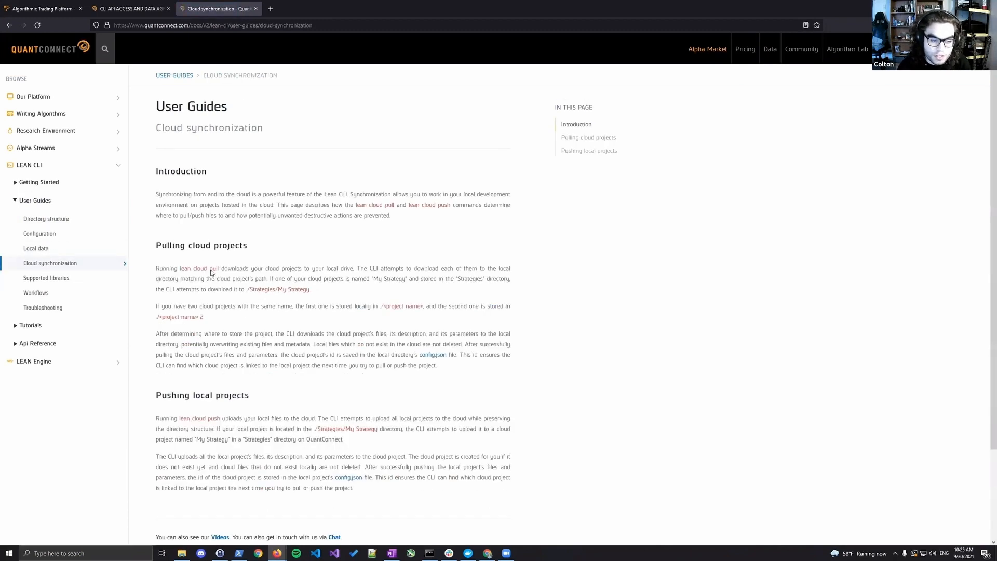
left_click(125, 328)
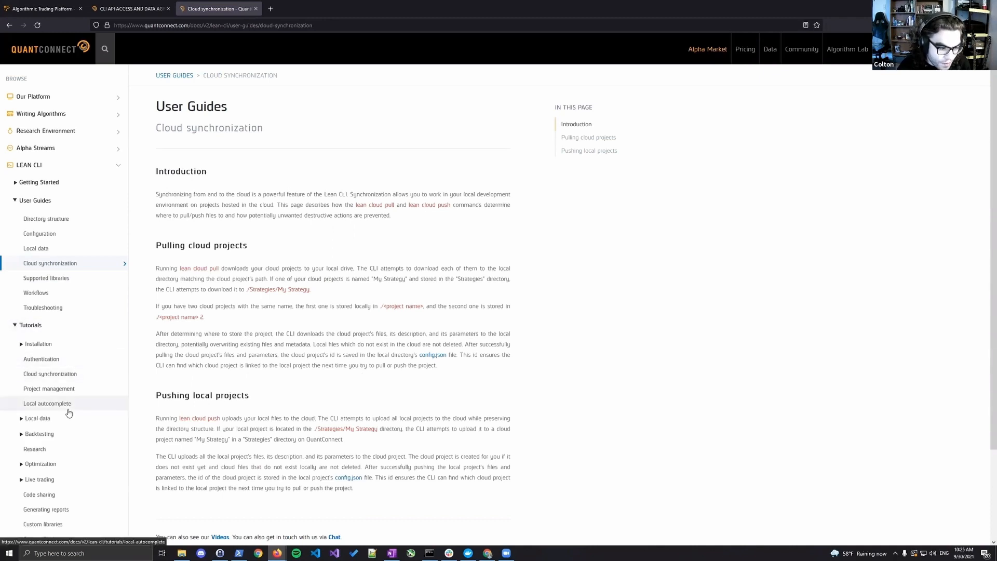
left_click(67, 434)
left_click(67, 450)
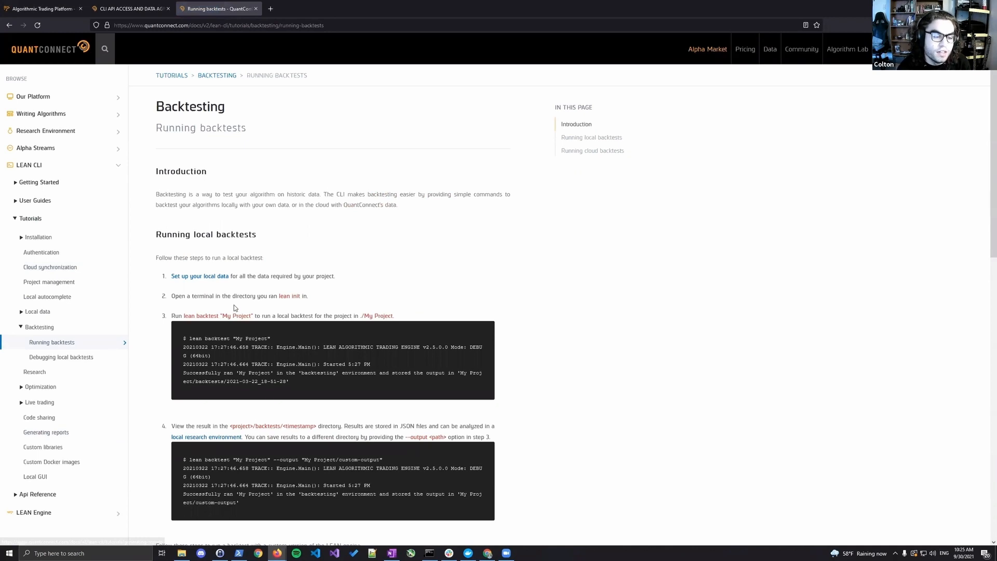
scroll(236, 306, "down", 1)
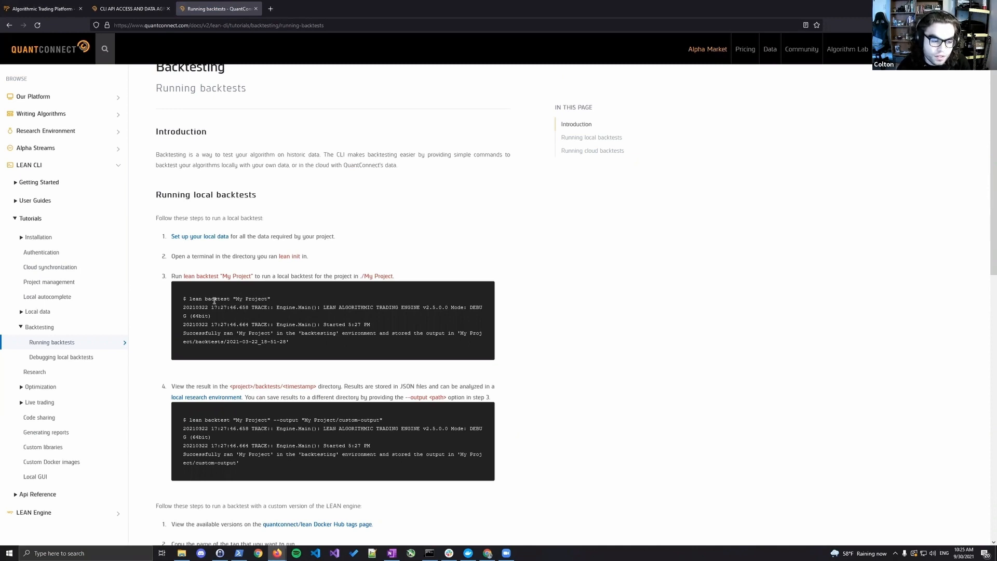
scroll(241, 296, "down", 3)
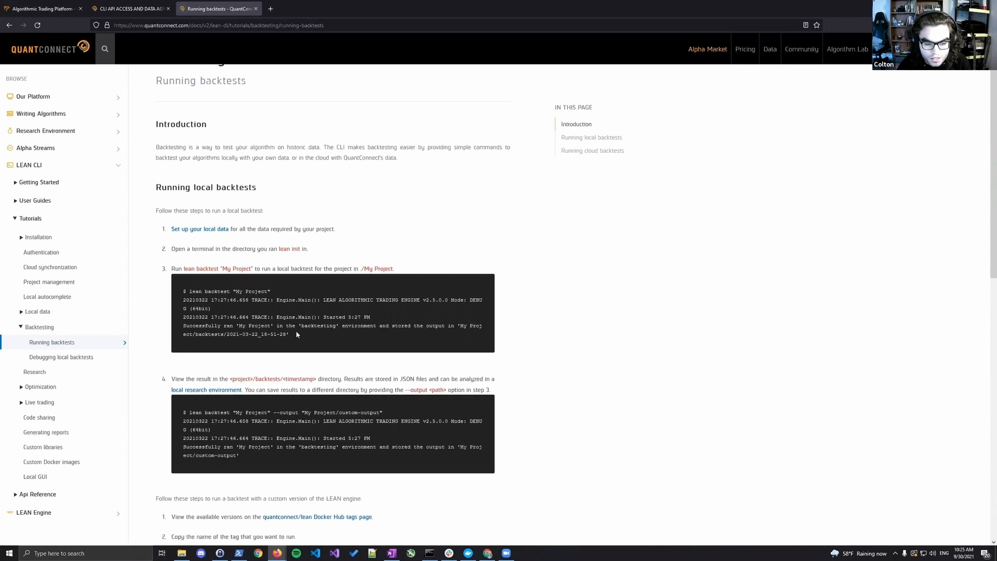
left_click_drag(187, 180, 268, 184)
left_click(268, 184)
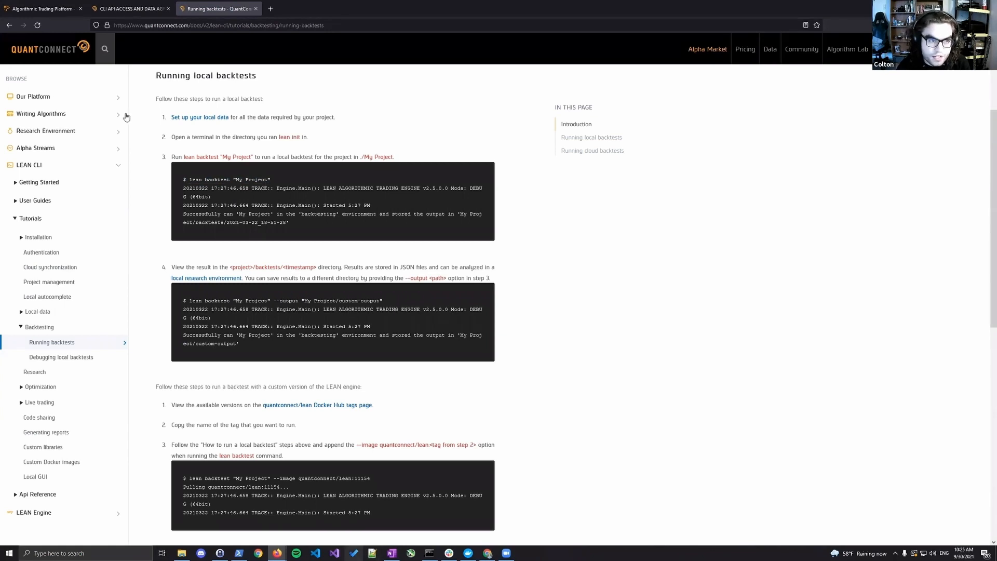
- Check the main.py code in the Lean GUI and return to the Running backtests documentation
left_click(50, 9)
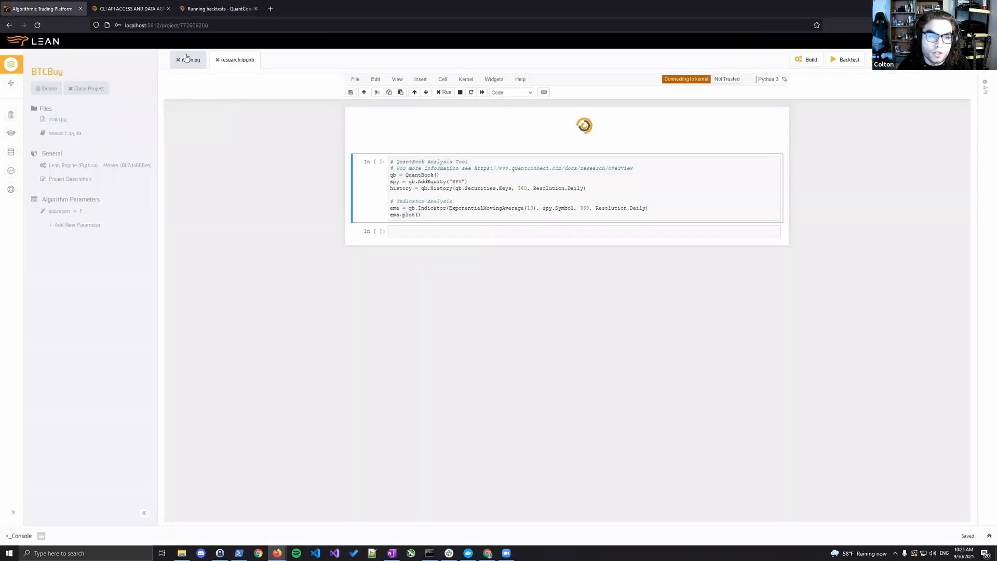
left_click(190, 63)
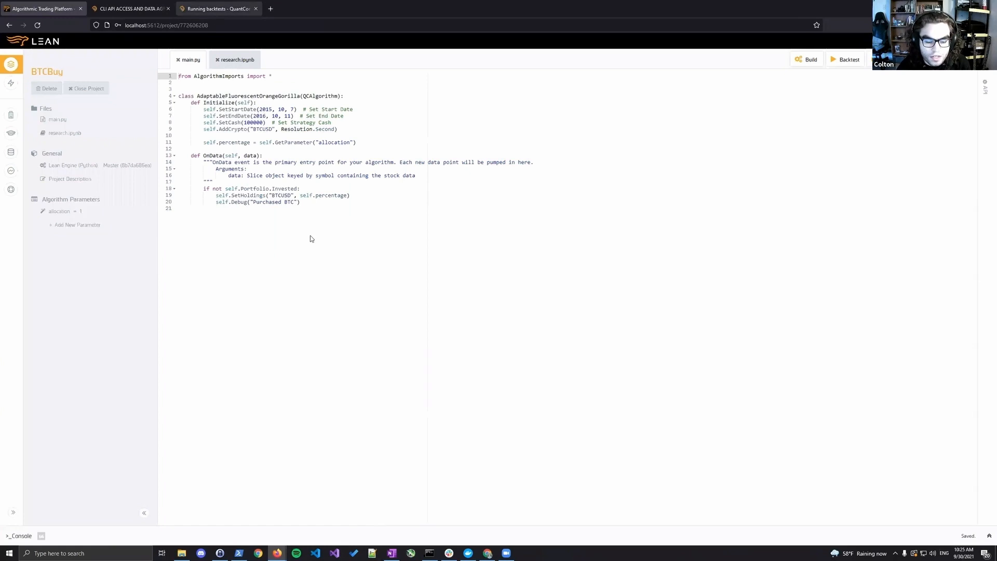
left_click(224, 9)
- Run a local backtest of the BTCBuy project in Windows PowerShell with lean backtest "BTCBuy"
left_click(239, 552)
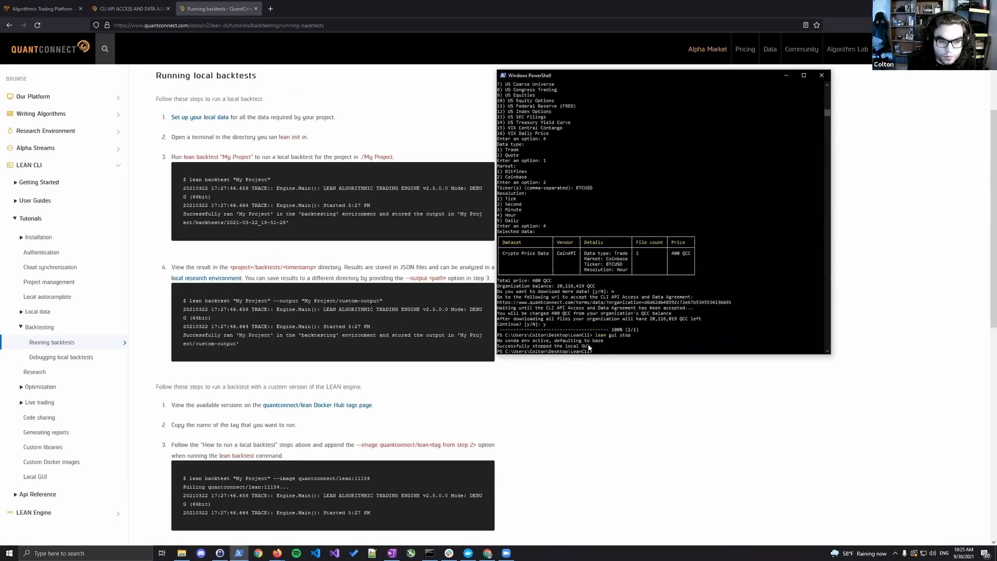
type("lean ba")
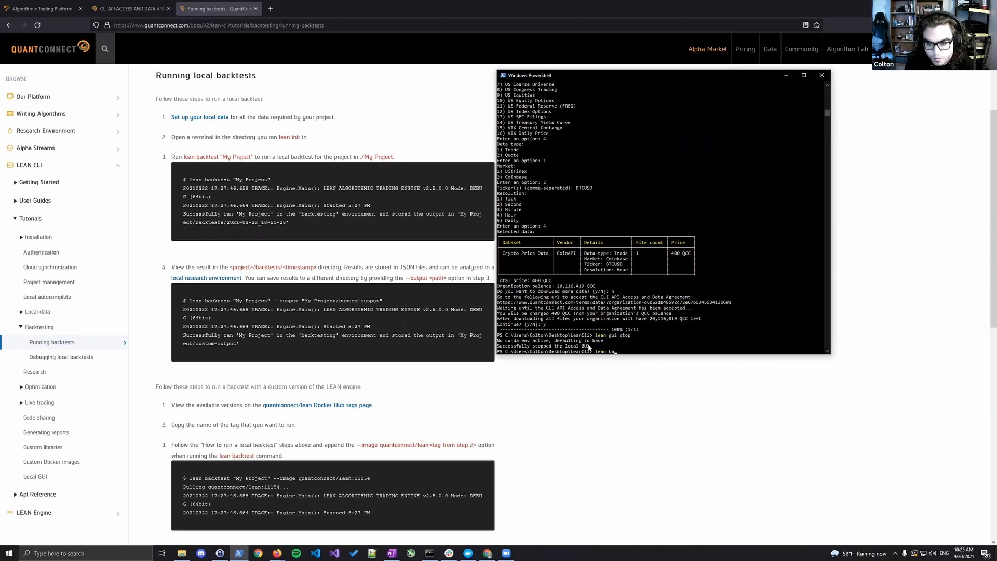
type("cktest \"BTCUSD")
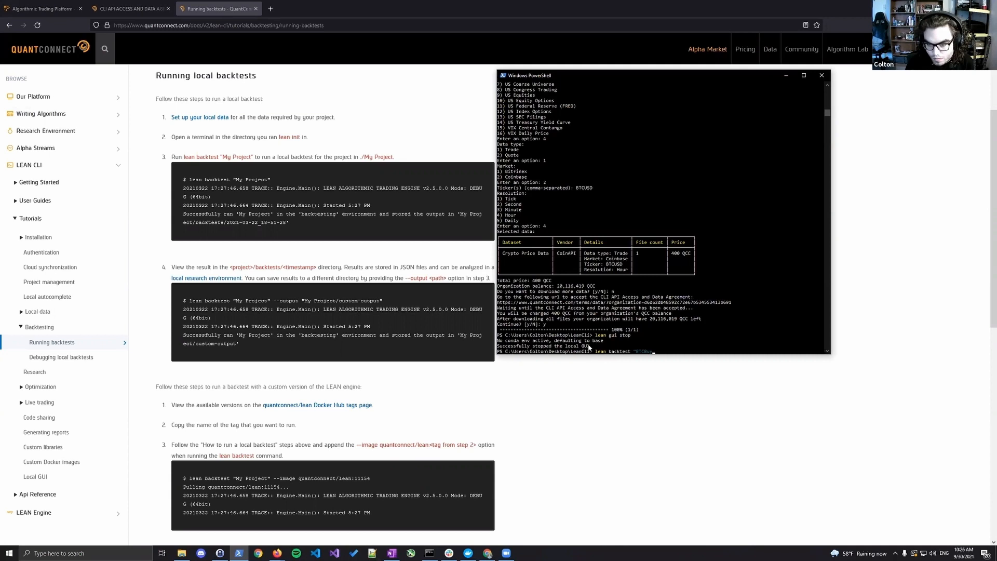
type("\"")
key("Return")
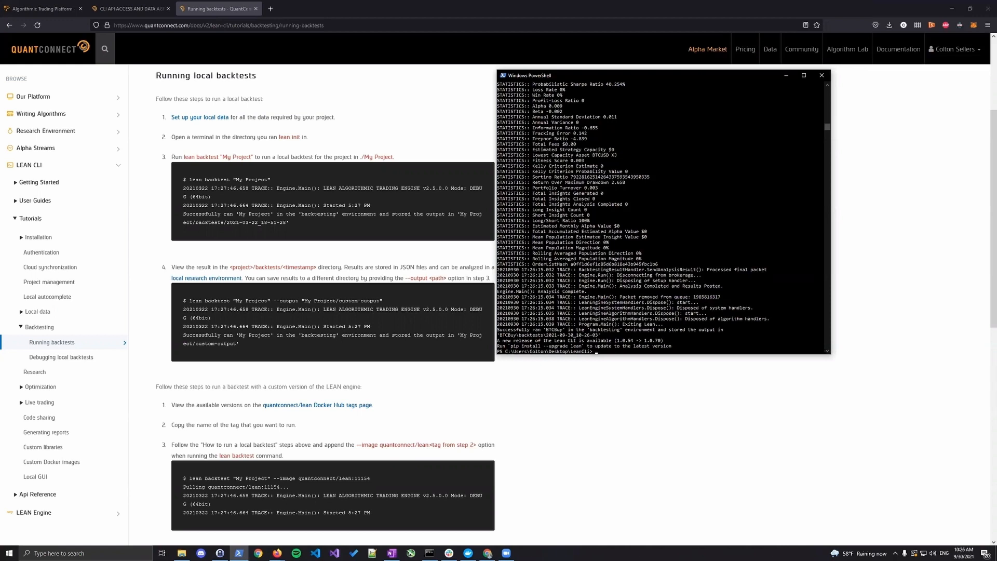
- Open lean.json from the LeanCli folder in Notepad++, examine its data-folder setting, and return to File Explorer
left_click(188, 553)
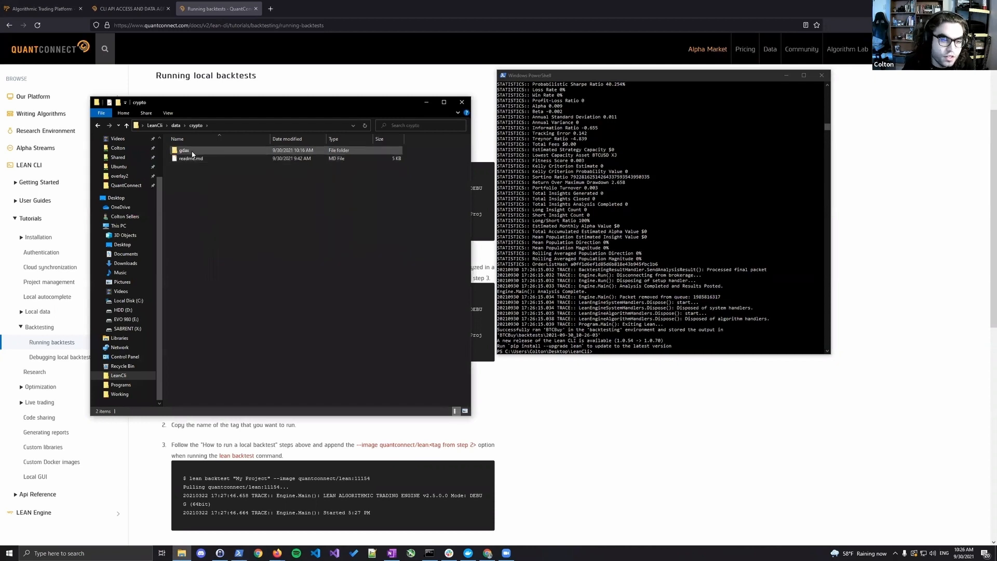
left_click(155, 125)
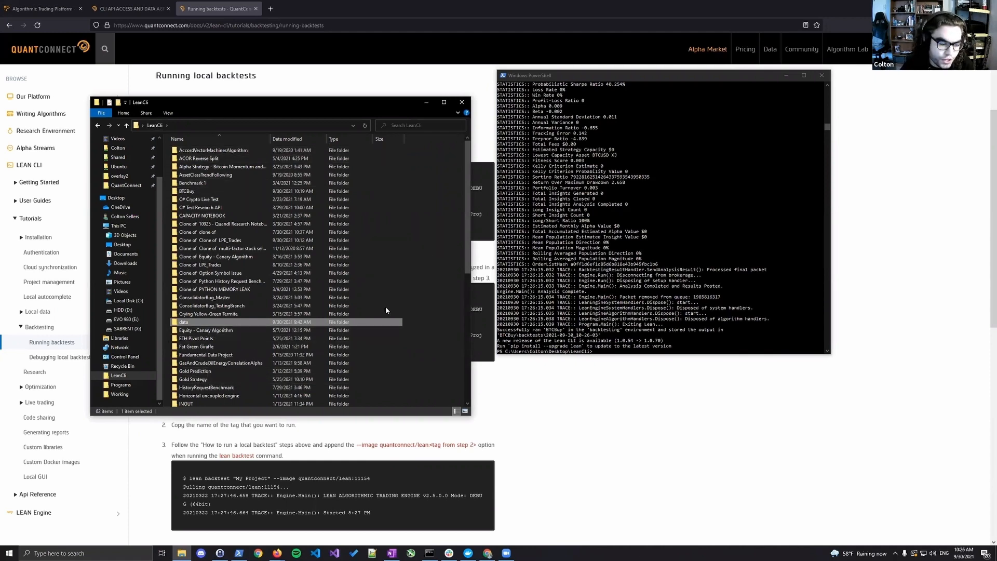
left_click_drag(464, 275, 444, 399)
double_click(249, 402)
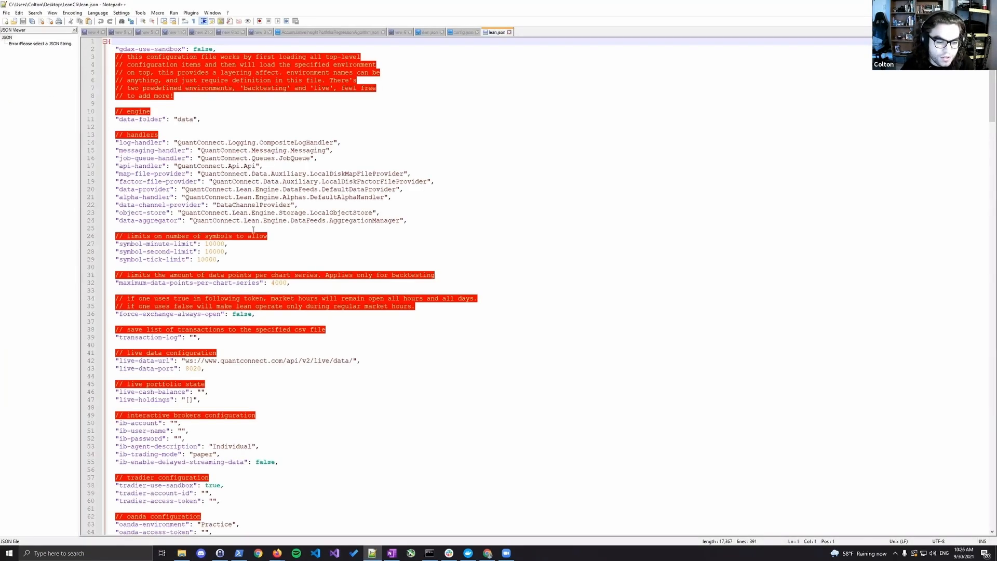
left_click(214, 120)
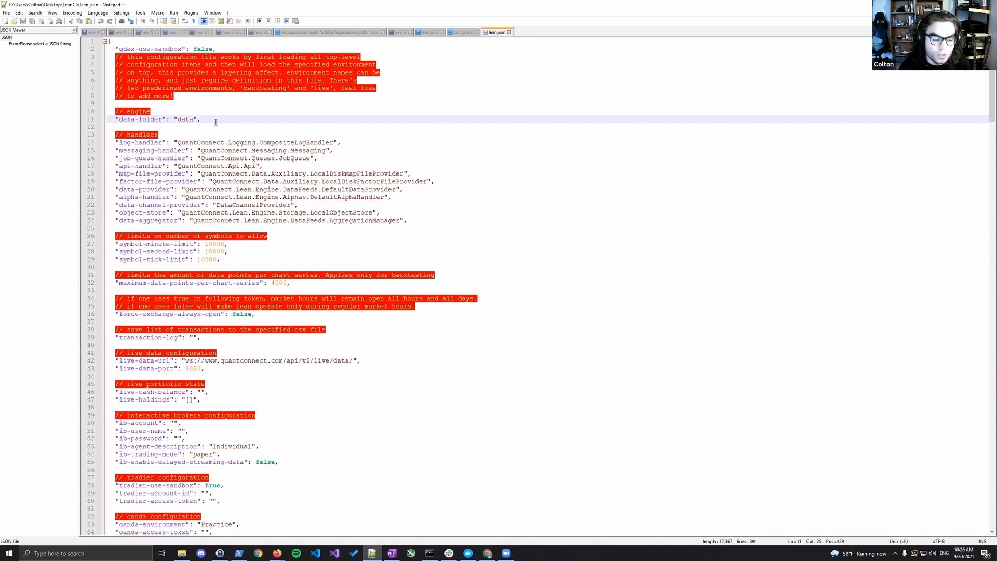
left_click(291, 268)
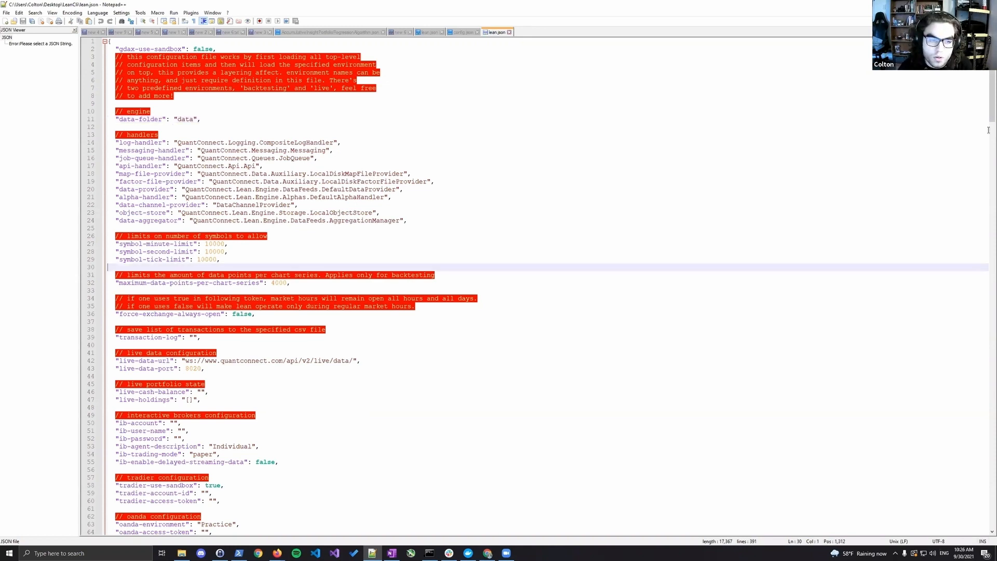
left_click_drag(174, 120, 197, 120)
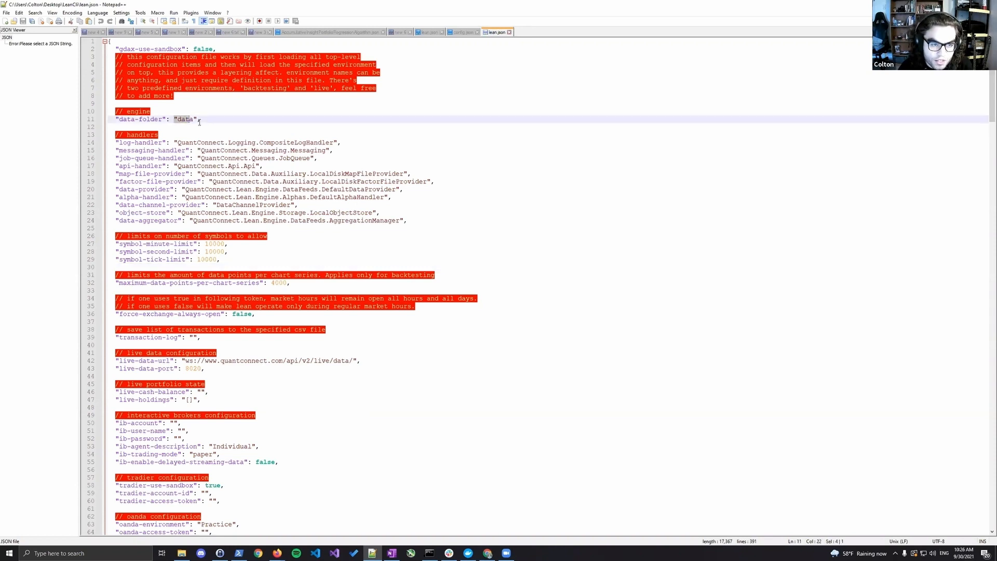
left_click(388, 134)
key("alt+Tab")
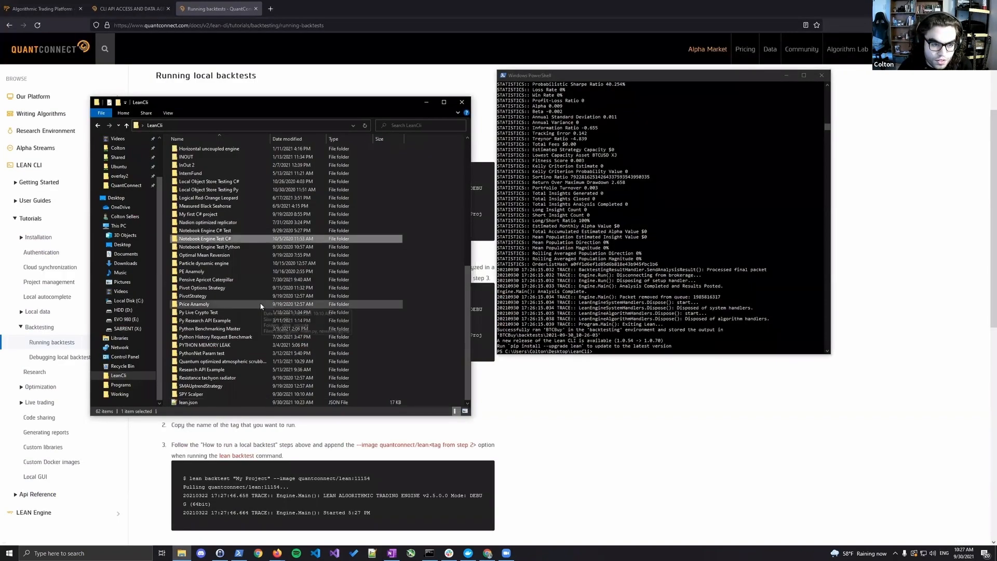
- Open the data folder inside LeanCli and arrange the PowerShell and File Explorer windows side by side
double_click(185, 197)
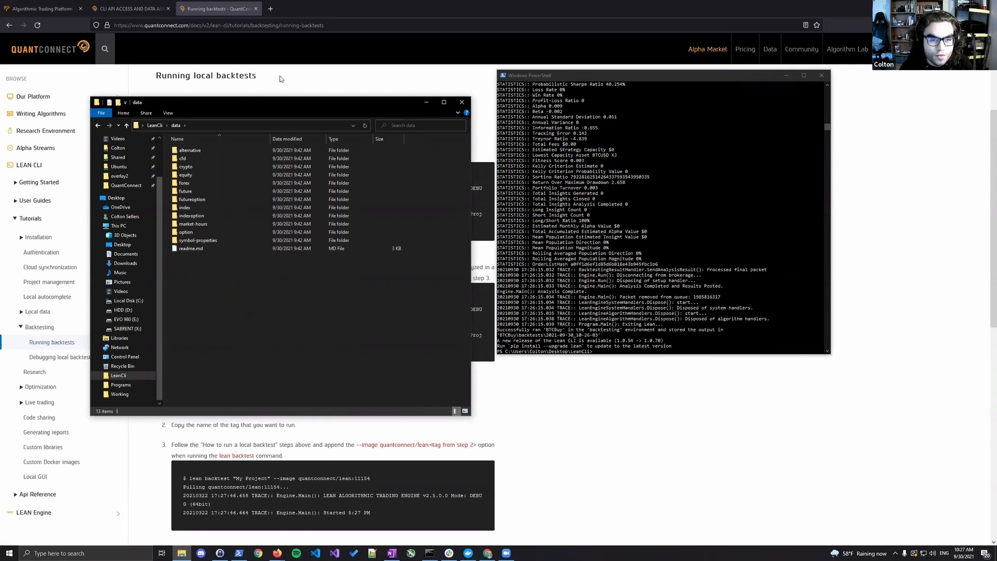
left_click_drag(577, 83, 603, 142)
left_click_drag(352, 102, 388, 118)
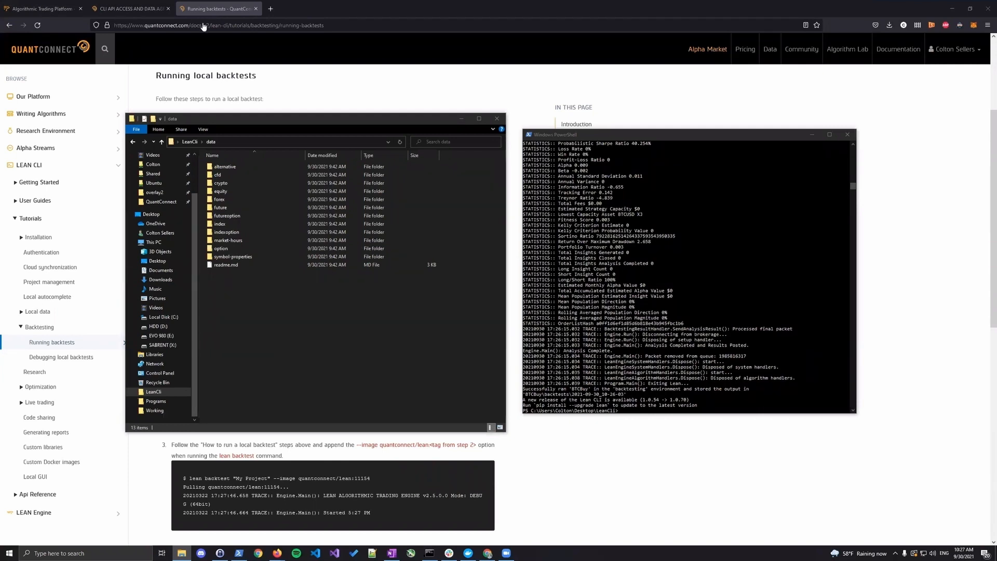
- Read the Local GUI tutorial in the Lean CLI documentation, covering starting, stopping and the desktop shortcut, and clear the browser off the desktop
left_click(27, 314)
left_click(27, 314)
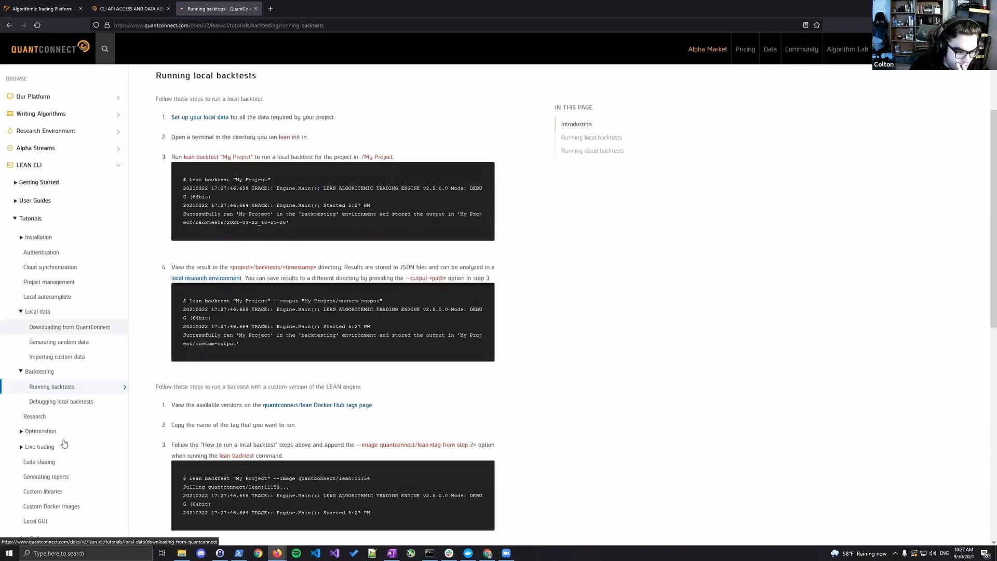
left_click(63, 496)
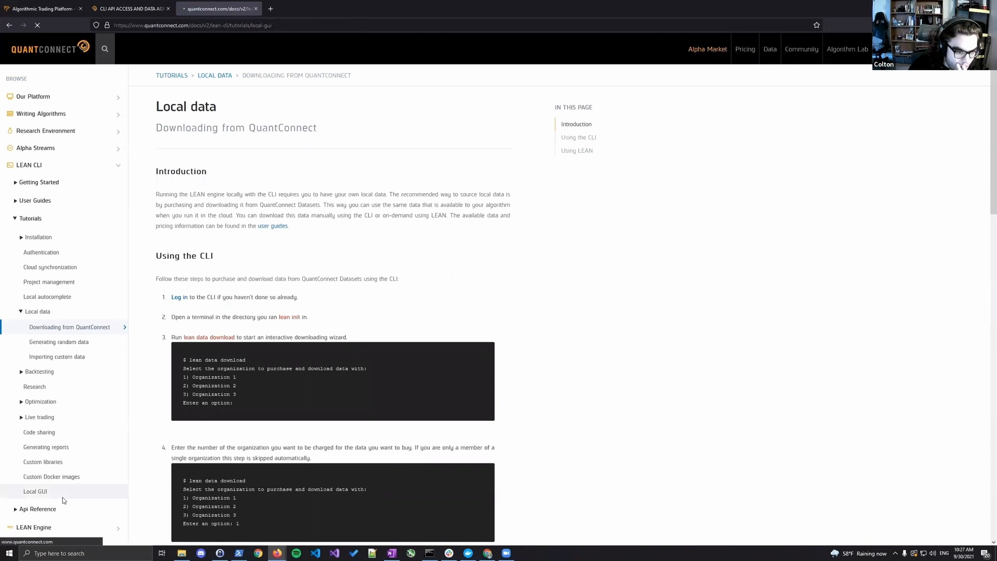
scroll(143, 450, "down", 2)
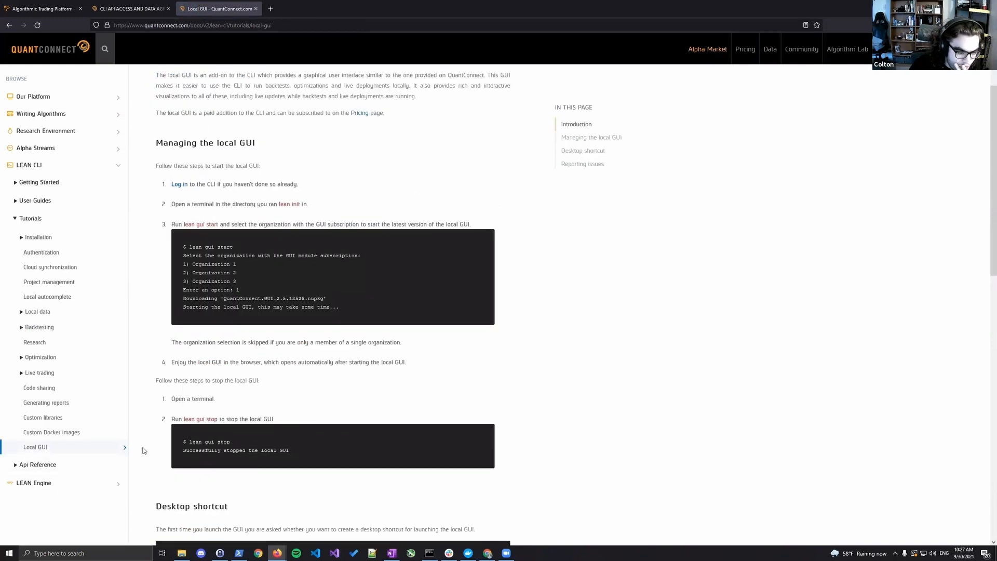
scroll(144, 451, "down", 3)
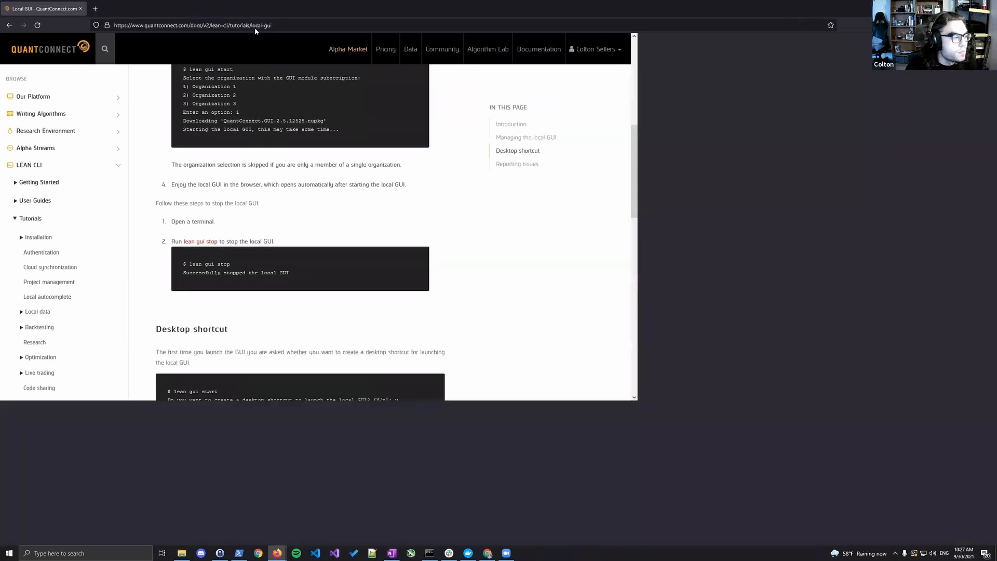
left_click(256, 9)
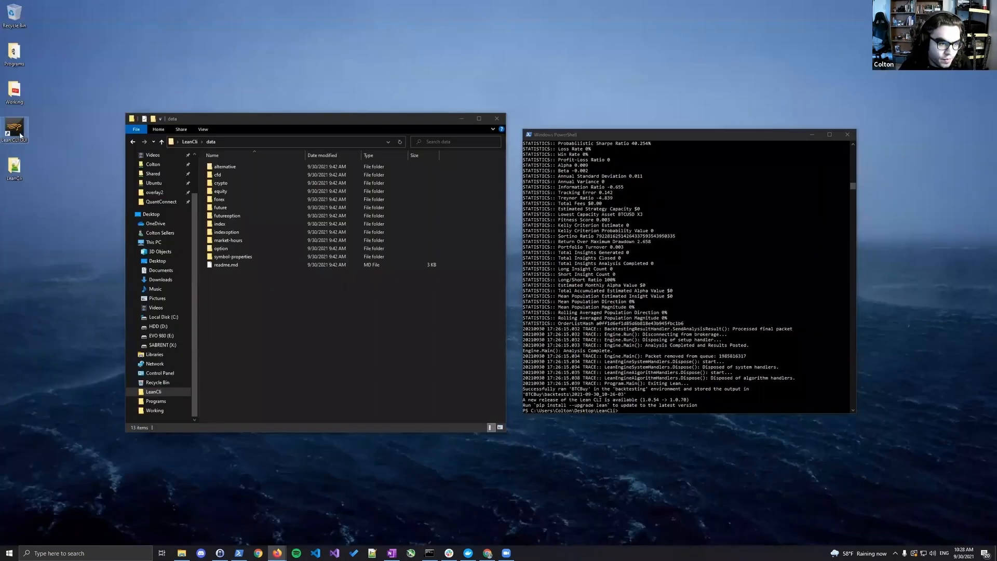
double_click(18, 131)
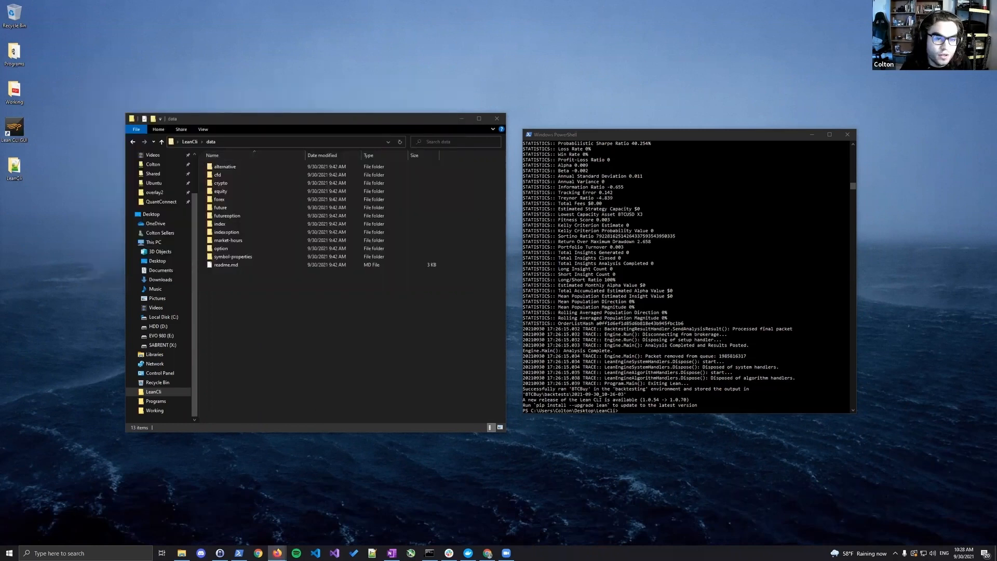
left_click(535, 84)
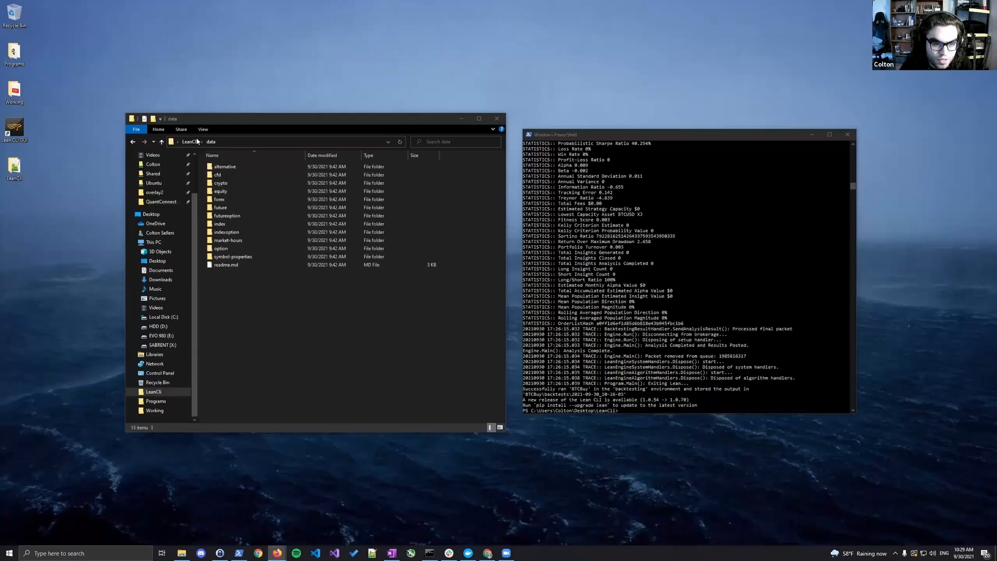
- Initialize a Git repository in the LeanCli folder by running git init in Windows PowerShell
left_click(631, 360)
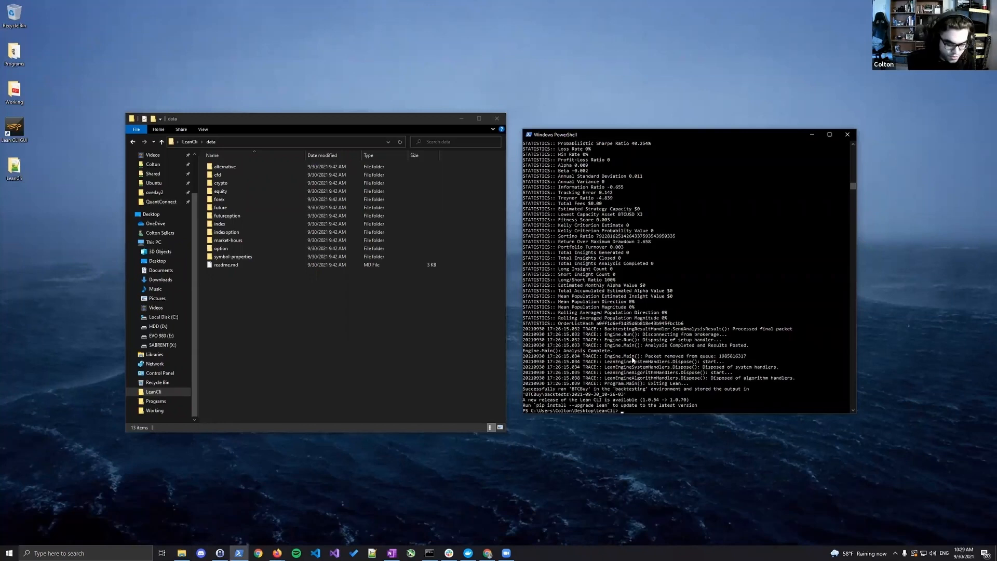
type("git init")
key("Return")
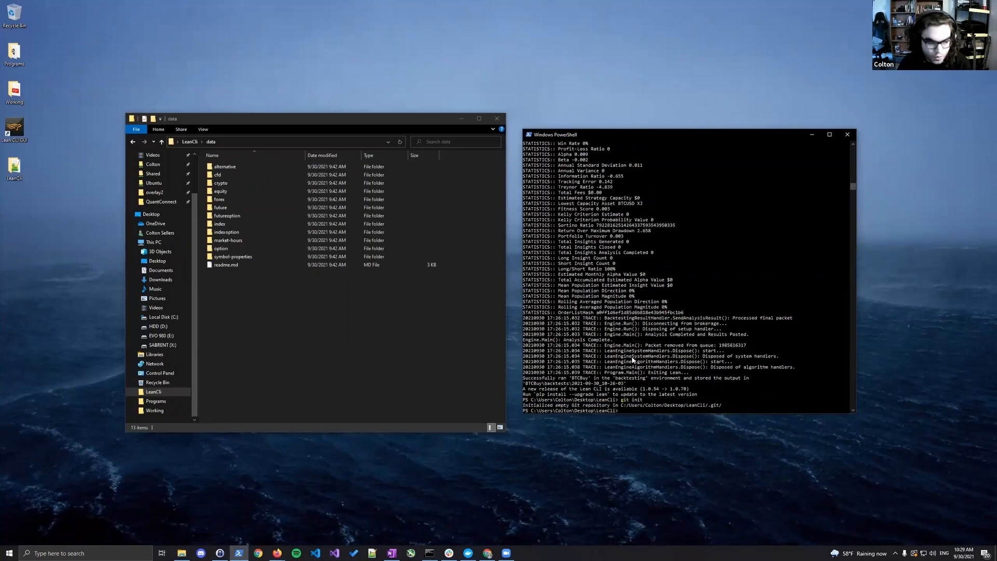
- Open the C# Crypto Live Test project folder inside LeanCli in File Explorer
left_click(269, 336)
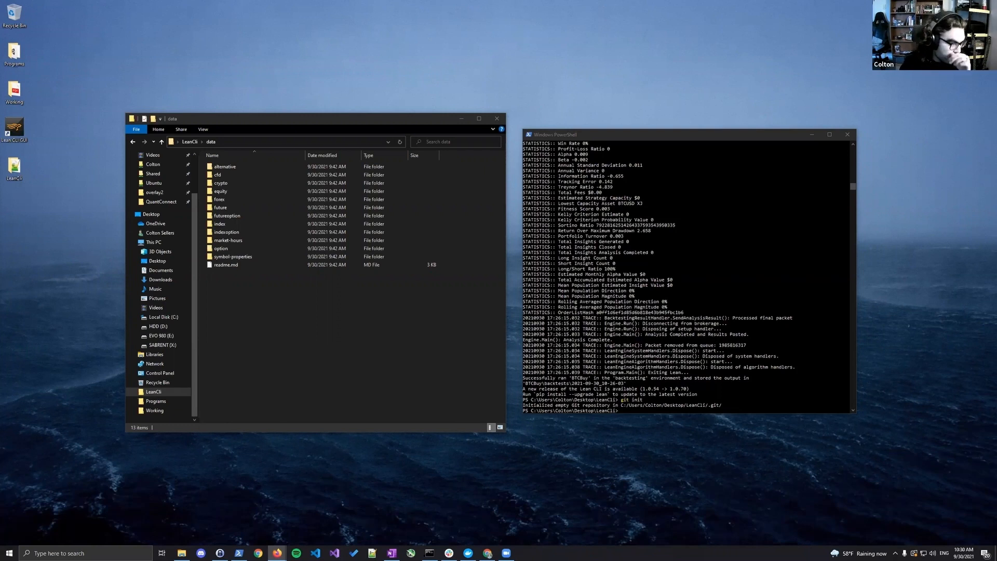
left_click(263, 323)
left_click(223, 208)
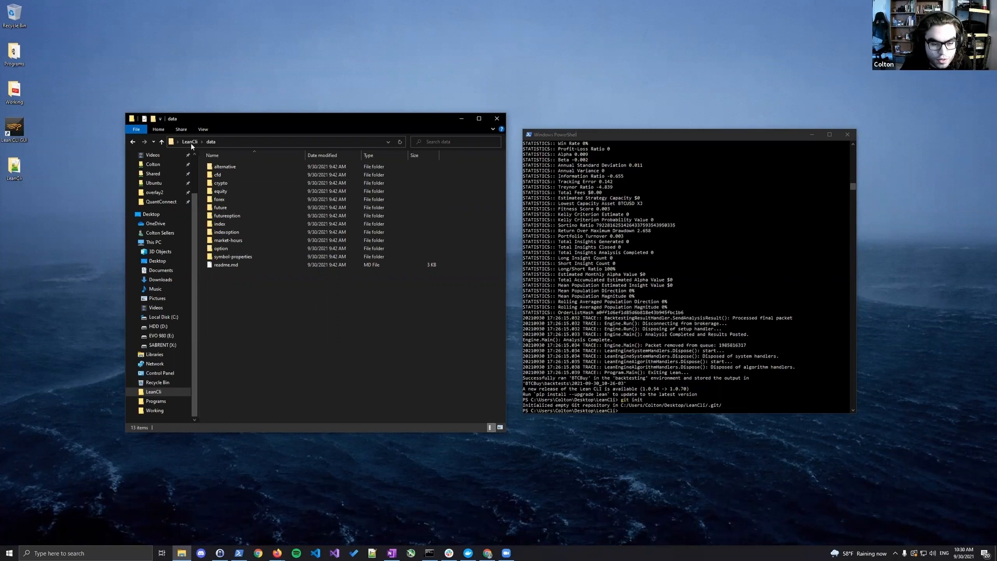
key("alt+Up")
left_click(250, 225)
double_click(250, 226)
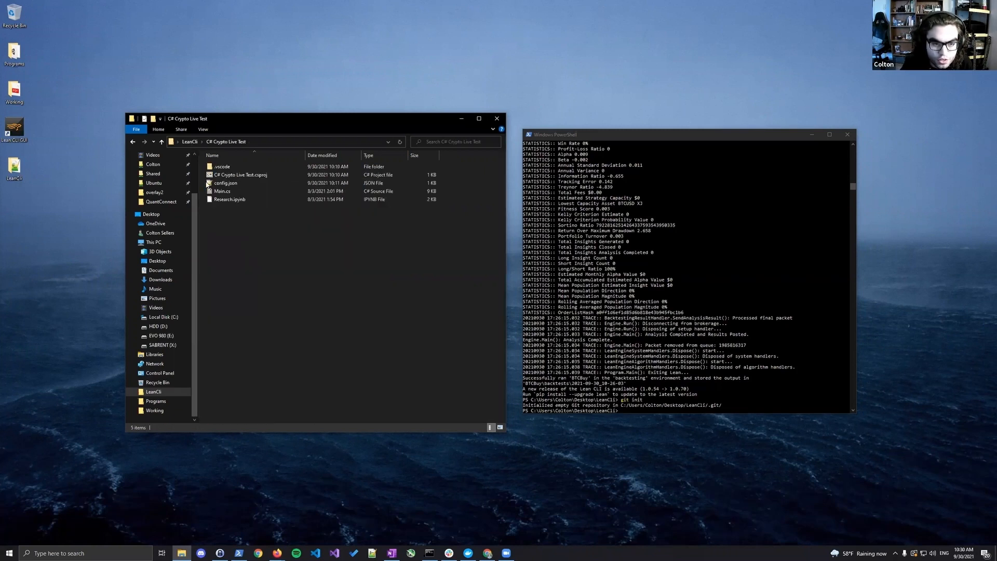
- Add the Microsoft.ML library to the C# project by running lean library add "C# Crypto Live Test" Microsoft.ML in PowerShell
left_click(704, 385)
type("lean library add \"")
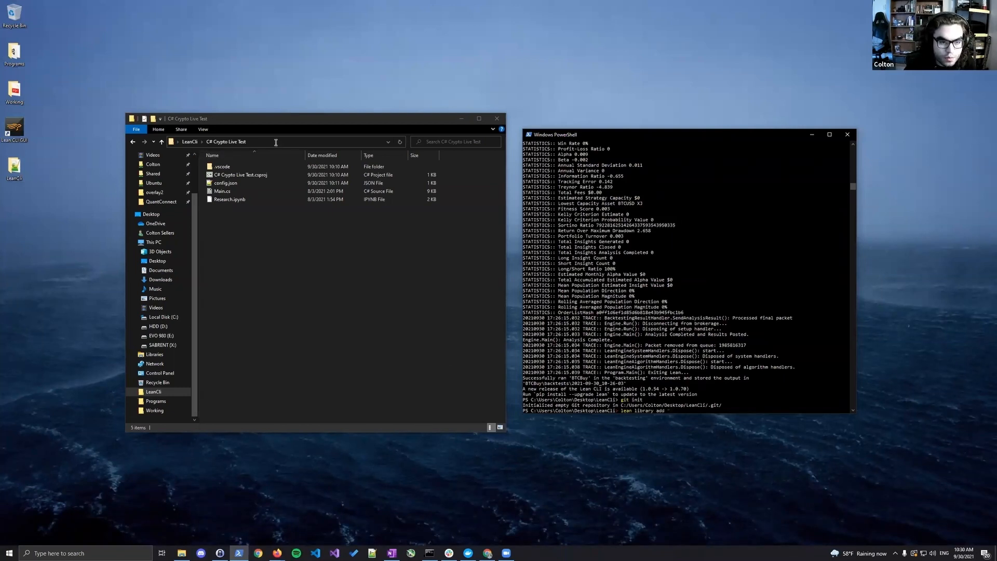
left_click(276, 142)
left_click(249, 142, "shift")
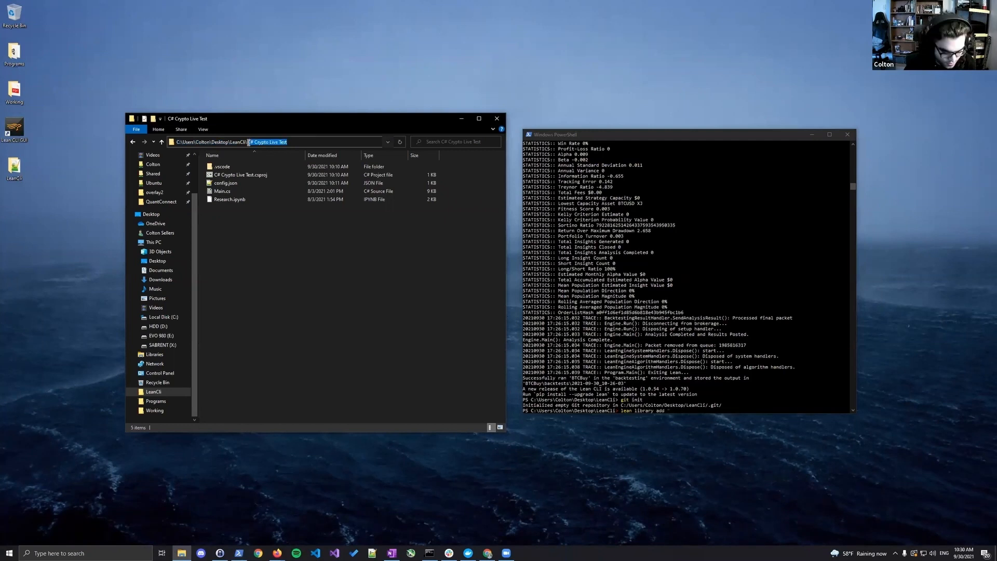
right_click(770, 393)
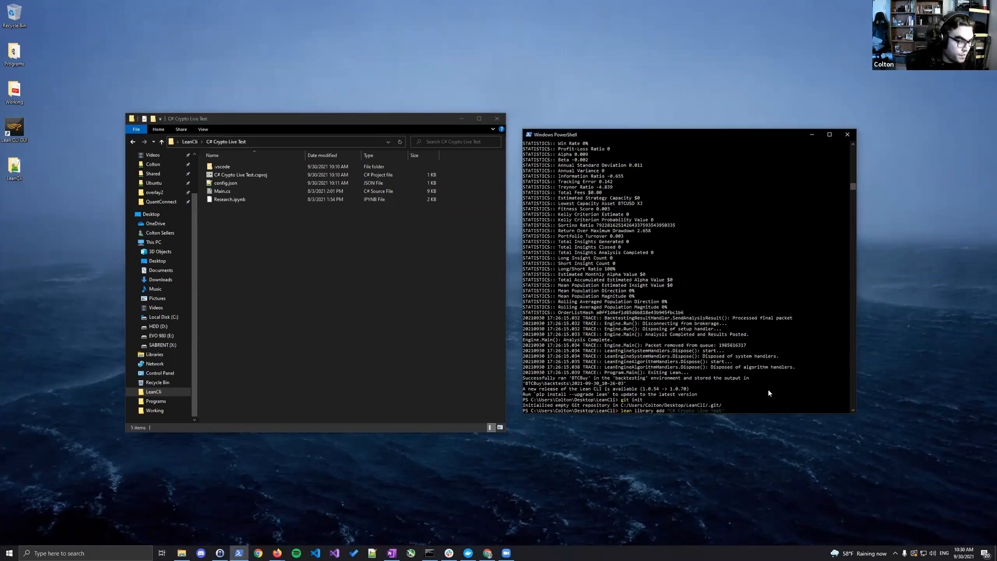
type("\" Micro")
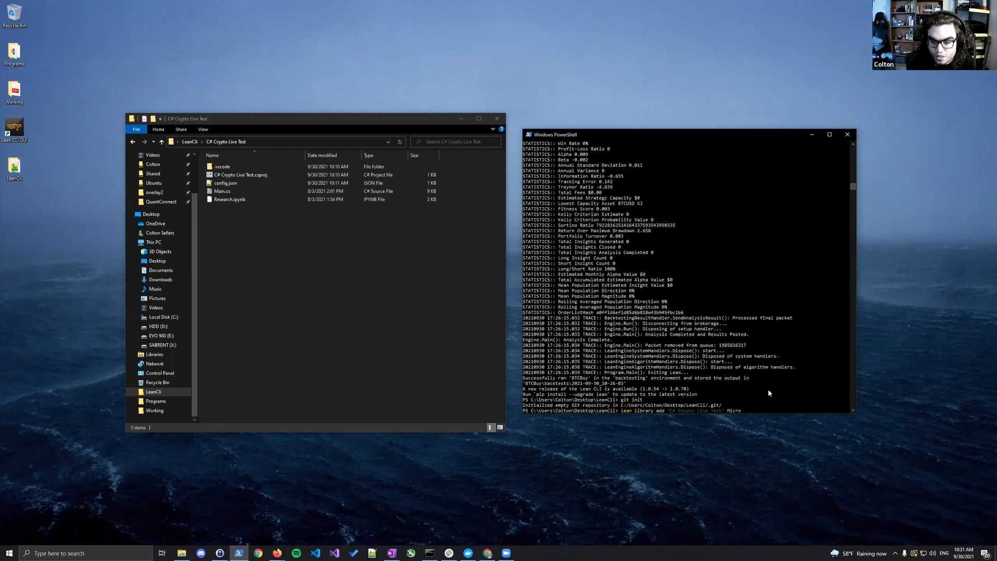
type("soft.ML")
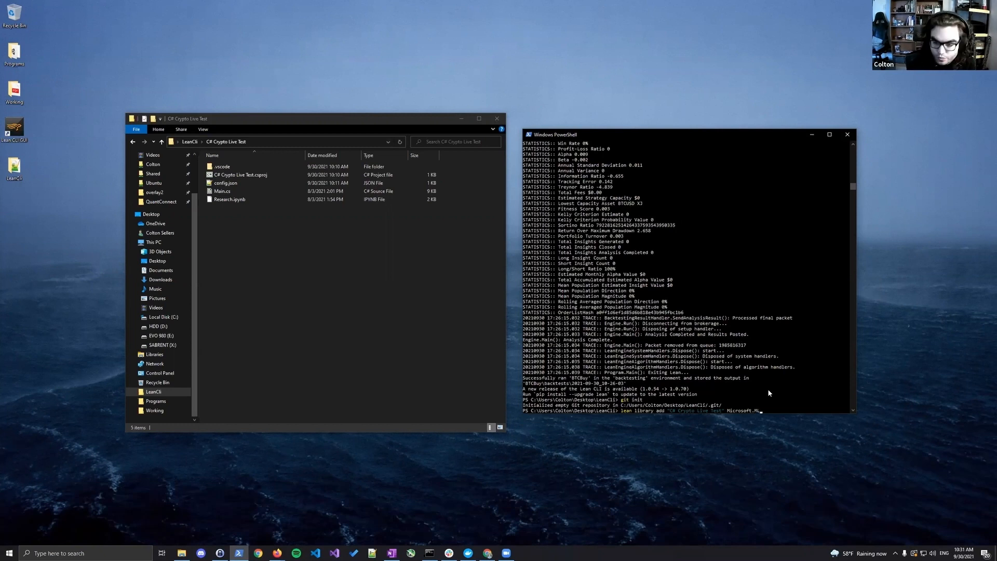
key("Return")
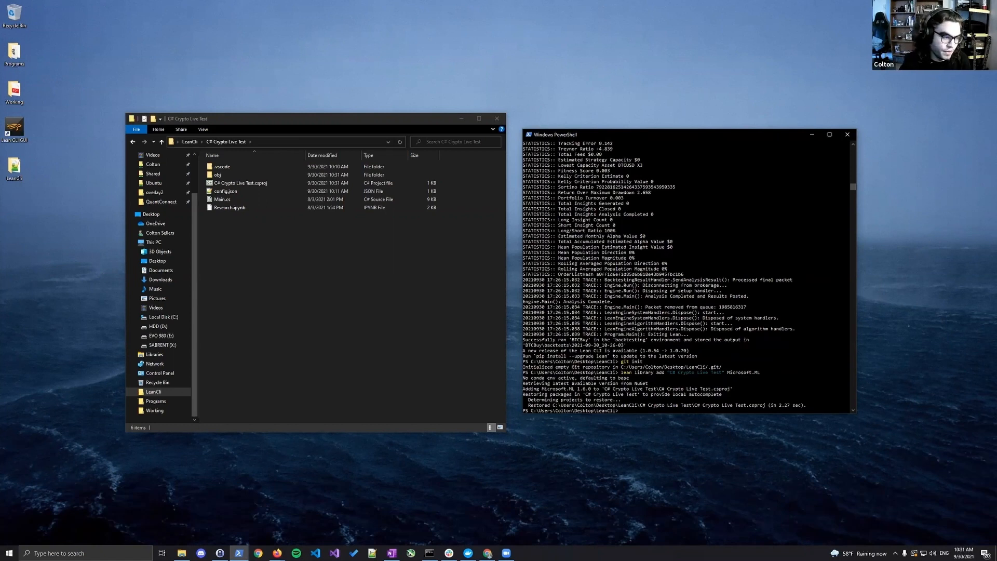
- Open the BTCBuy project folder inside LeanCli in File Explorer and copy its folder name from the path
key("alt+Tab")
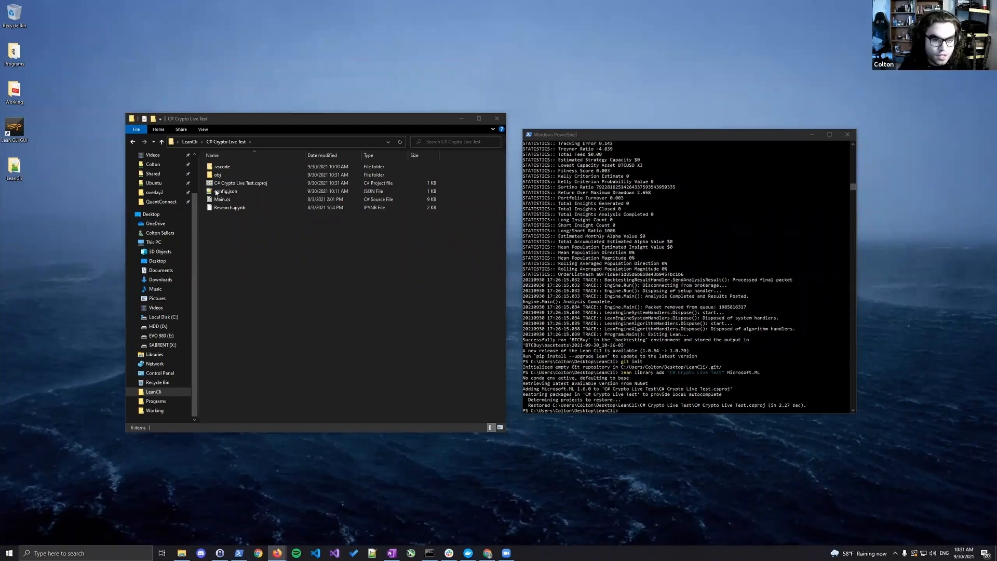
left_click(189, 141)
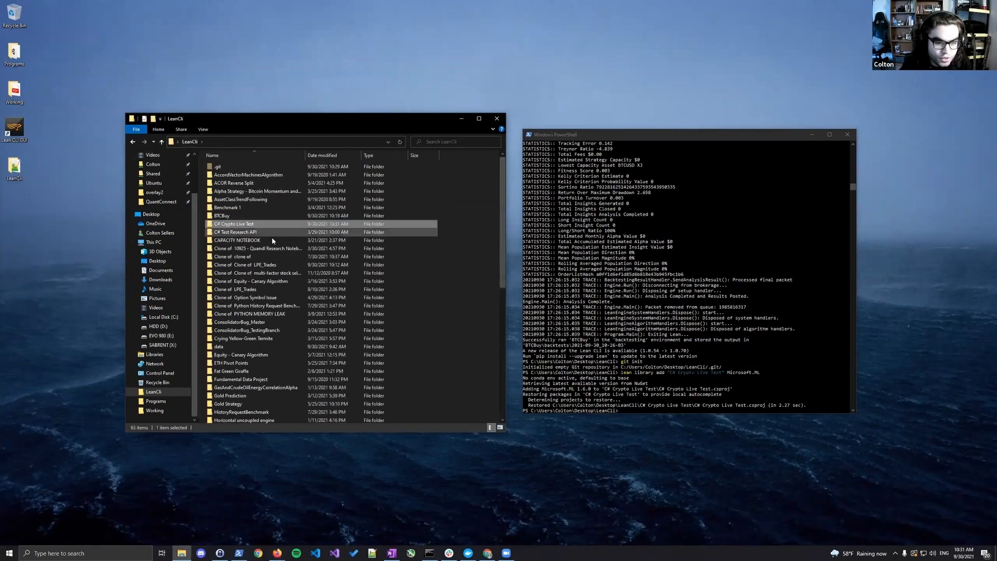
double_click(251, 216)
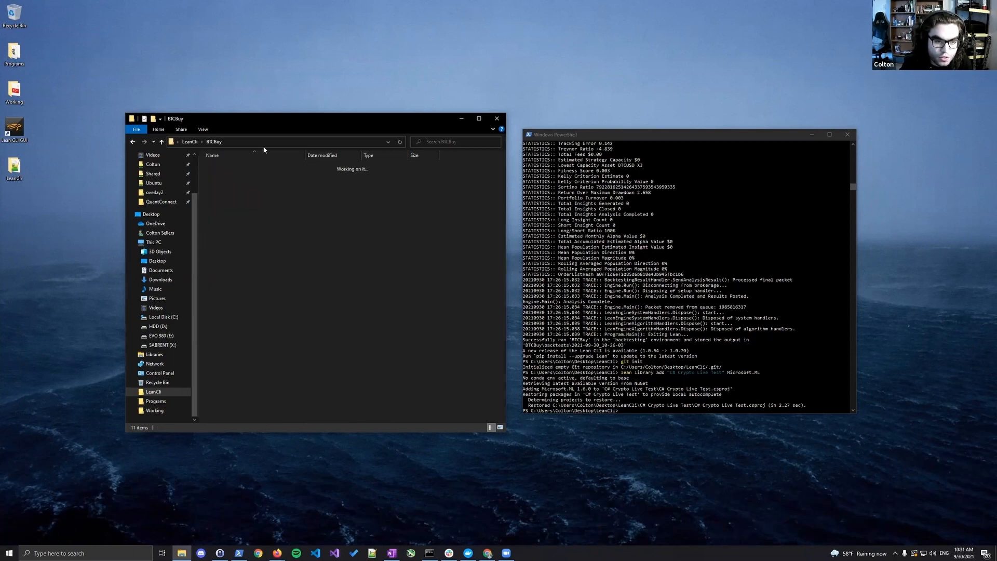
left_click(273, 142)
double_click(249, 142)
key("ctrl+c")
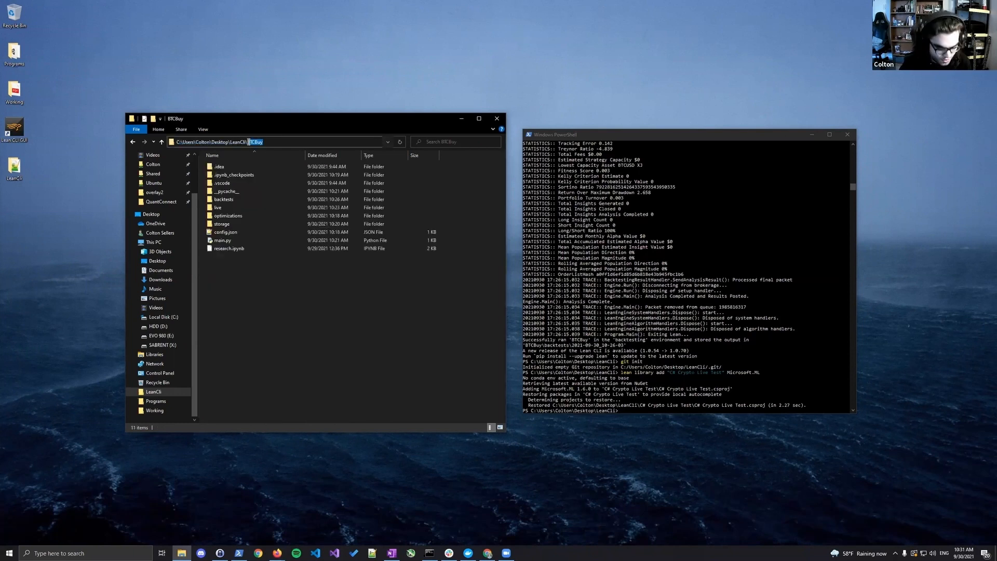
- Add the altair library to the Python project by running lean library add 'BTCBuy' altair in Windows PowerShell
left_click(698, 396)
type("lean library ad")
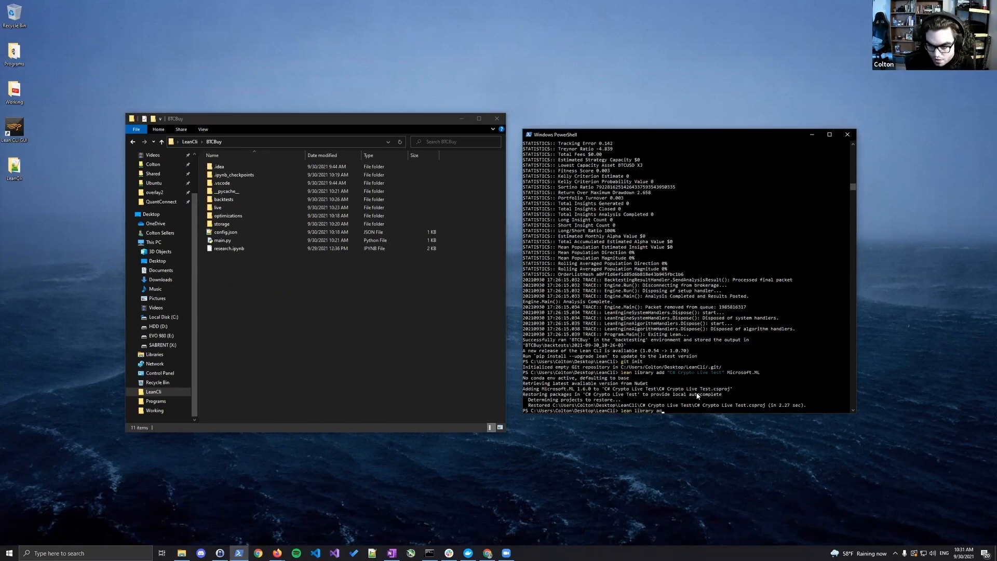
type("d '")
key("ctrl+v")
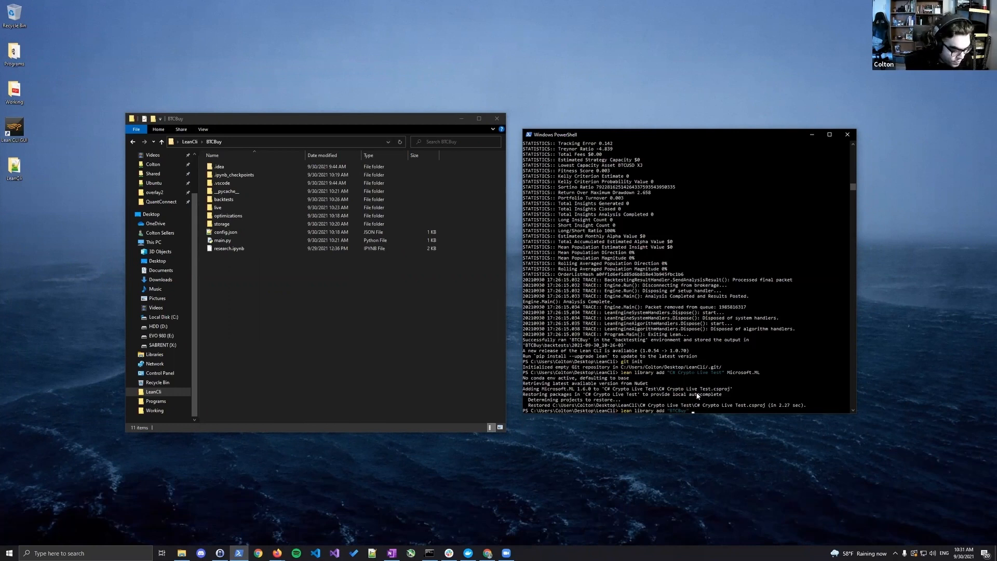
type("' altair")
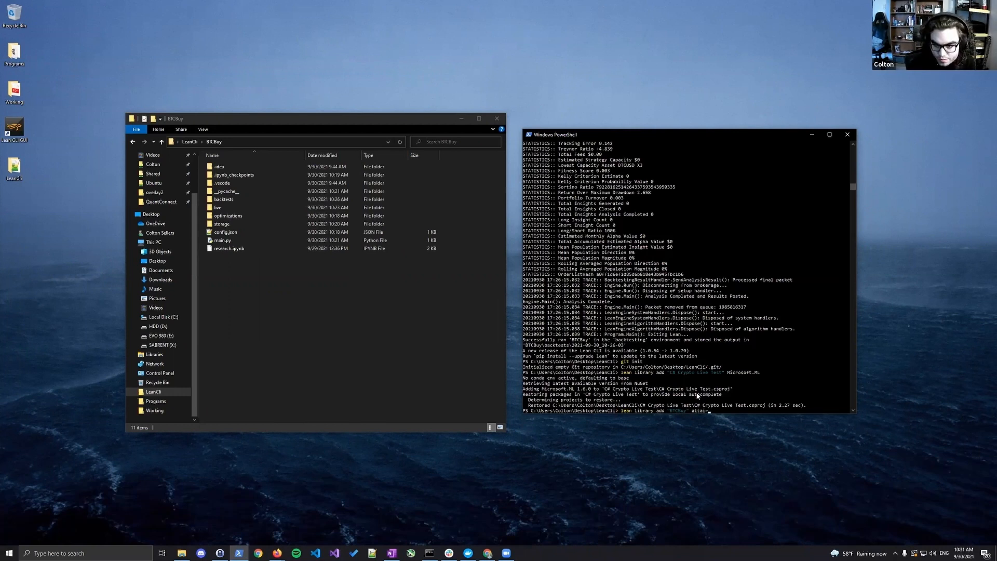
key("Return")
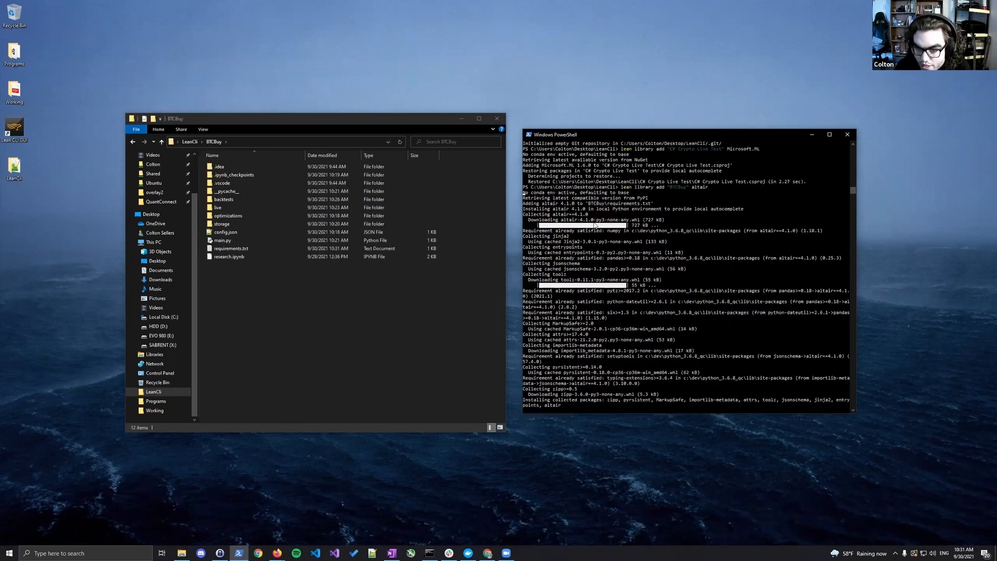
- Open requirements.txt from the BTCBuy folder, examine its library entry in Notepad, and close the file
left_click(248, 261)
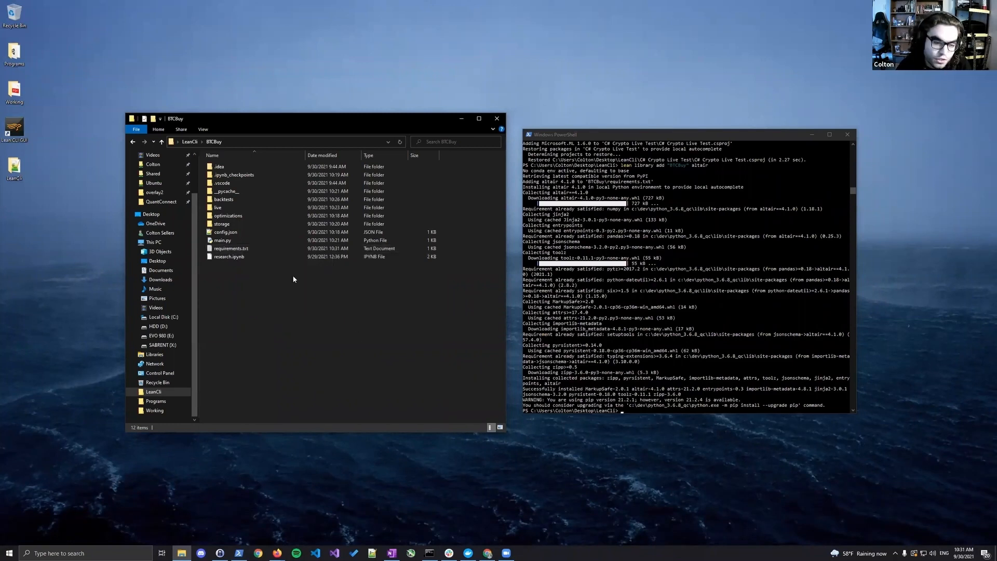
double_click(231, 249)
left_click_drag(199, 84, 164, 84)
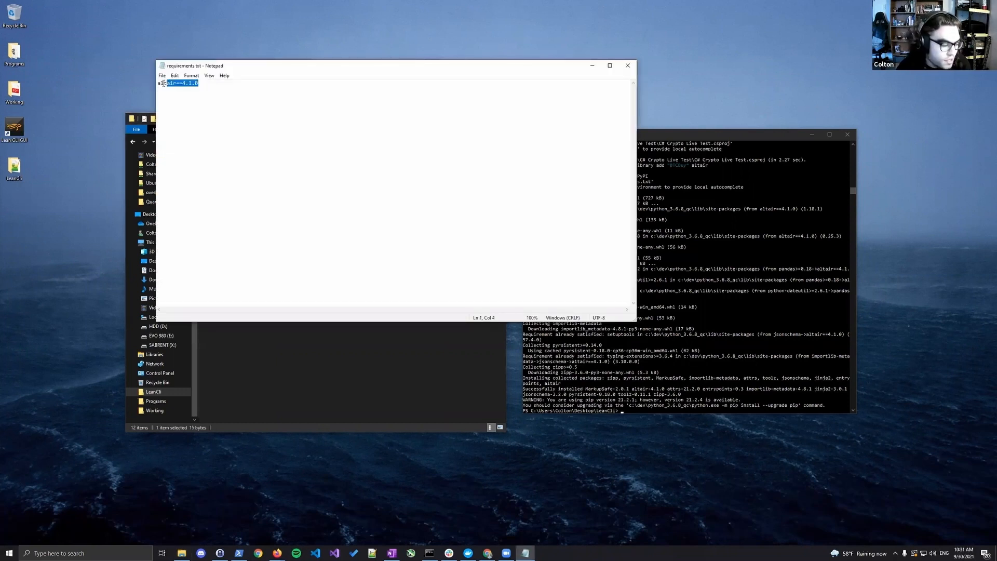
left_click(221, 114)
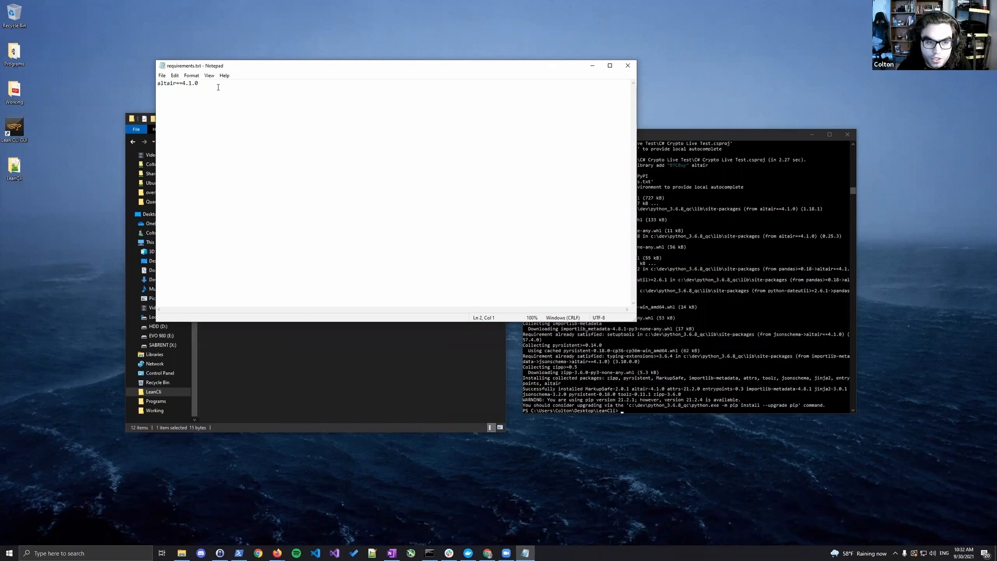
left_click_drag(198, 83, 157, 84)
left_click(200, 94)
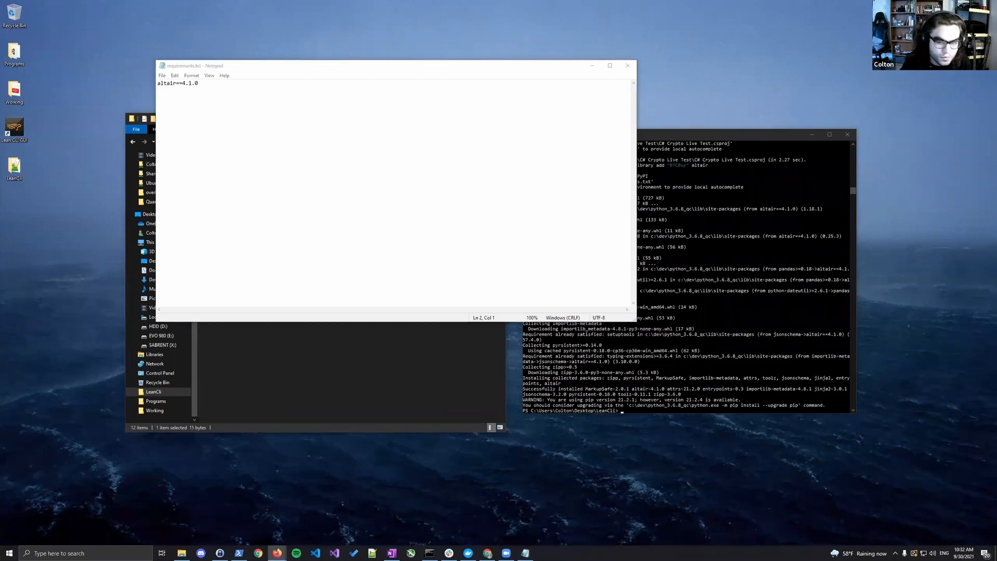
left_click(630, 66)
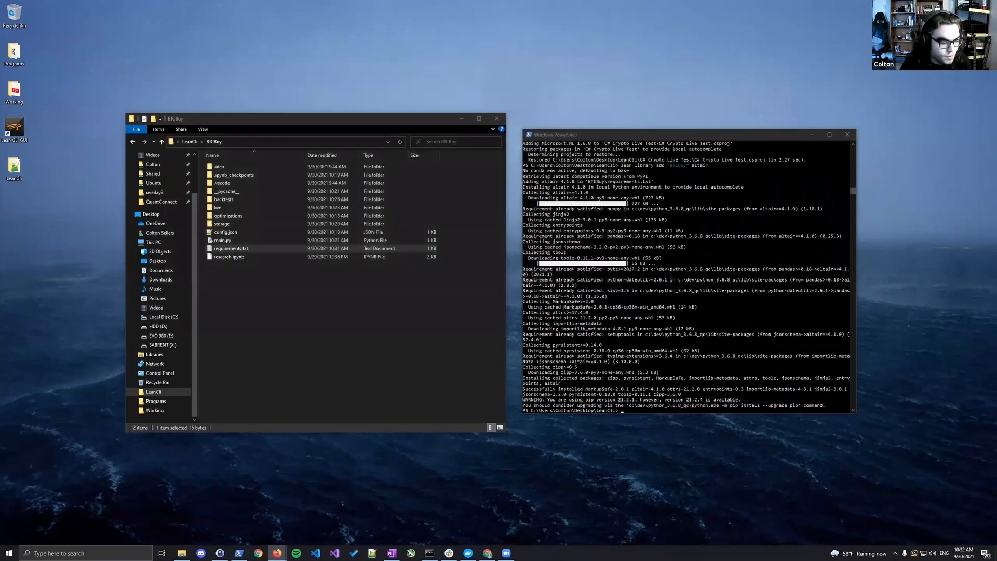